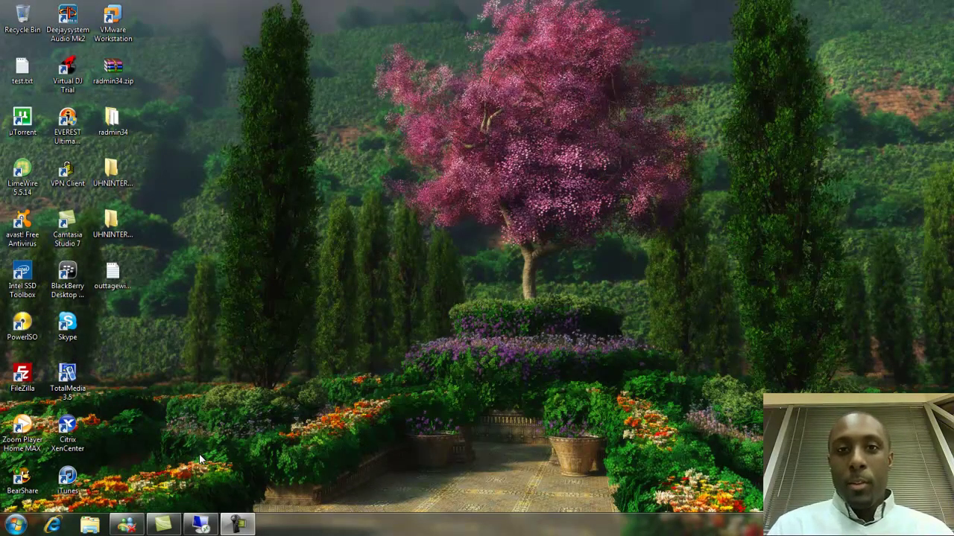
Maximize the remote server session to show the SharePoint4Every1.com Users container's accounts and groups
{"action": "left_click", "coordinate": [199, 525]}
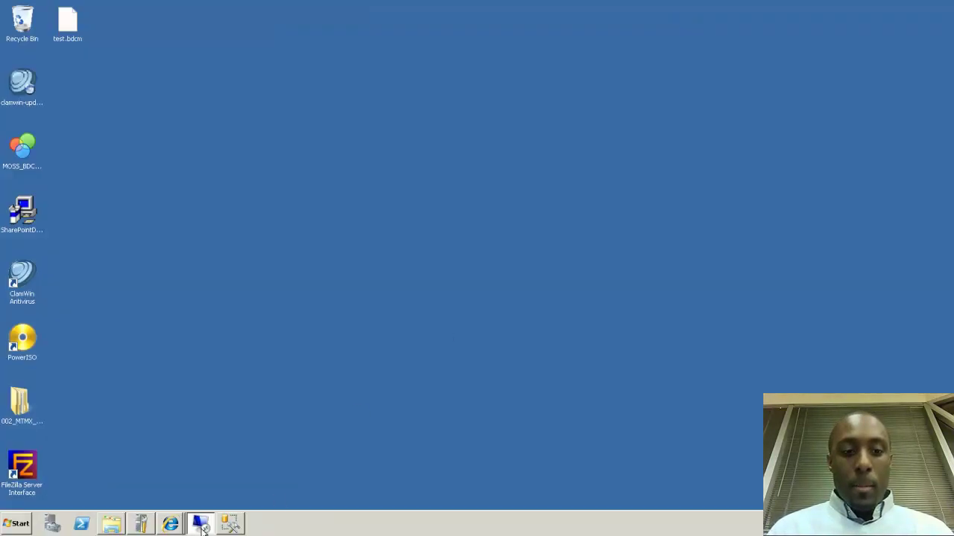
{"action": "left_click", "coordinate": [208, 524]}
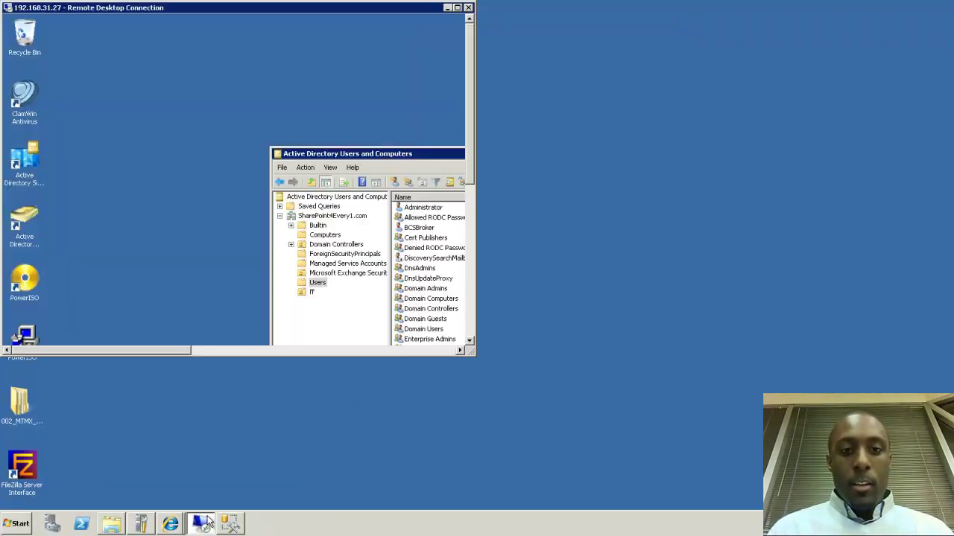
{"action": "left_click", "coordinate": [457, 8]}
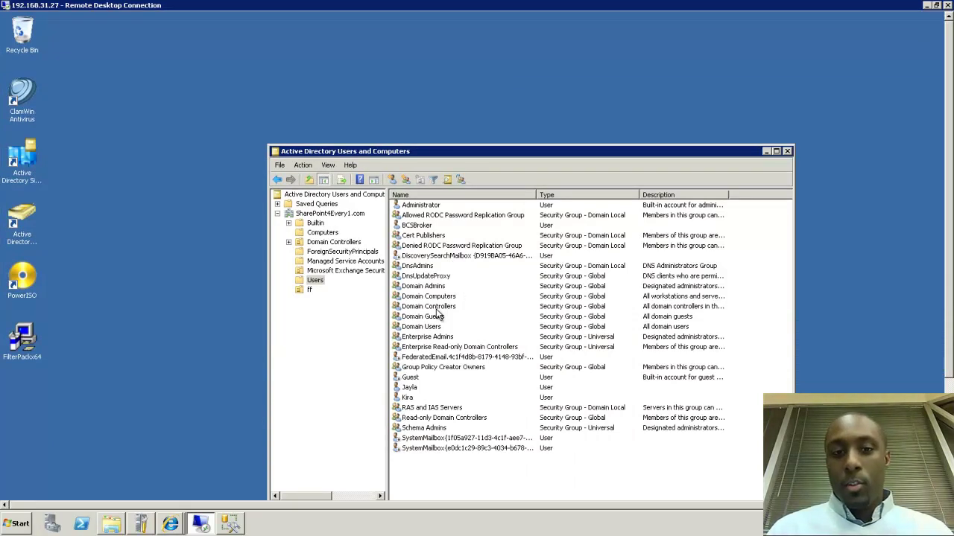
{"action": "right_click", "coordinate": [423, 418]}
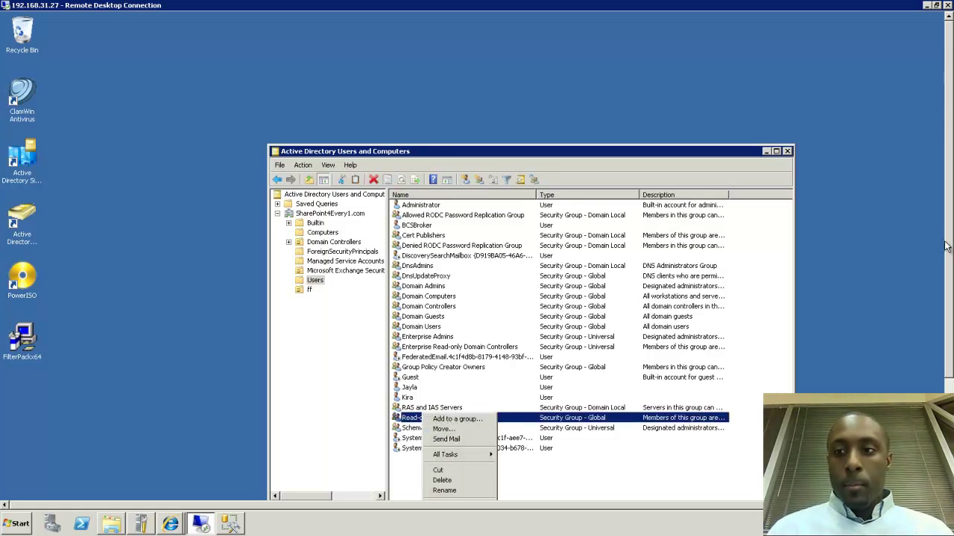
{"action": "scroll", "coordinate": [945, 246], "scroll_direction": "down", "scroll_amount": 3}
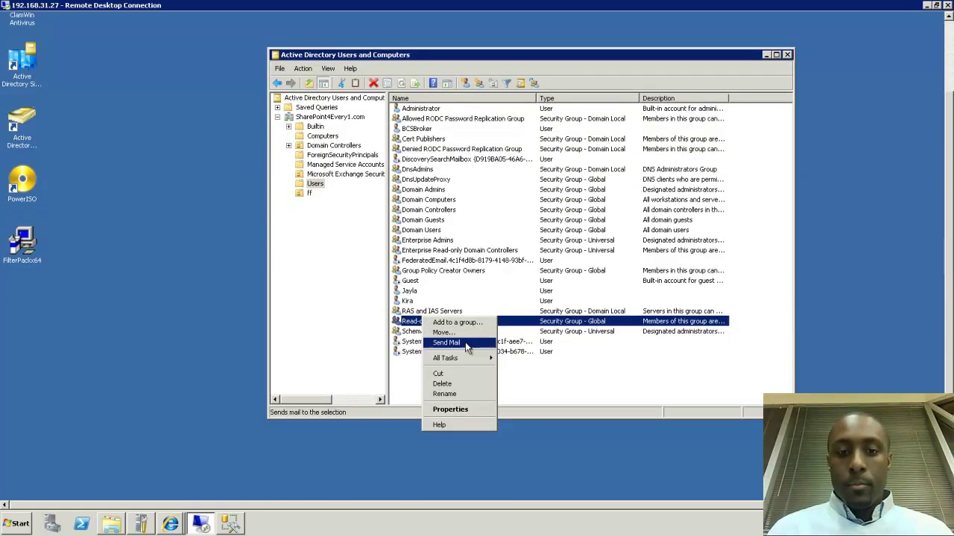
Add a new group named ExtDBUser to the Users container
{"action": "right_click", "coordinate": [408, 361]}
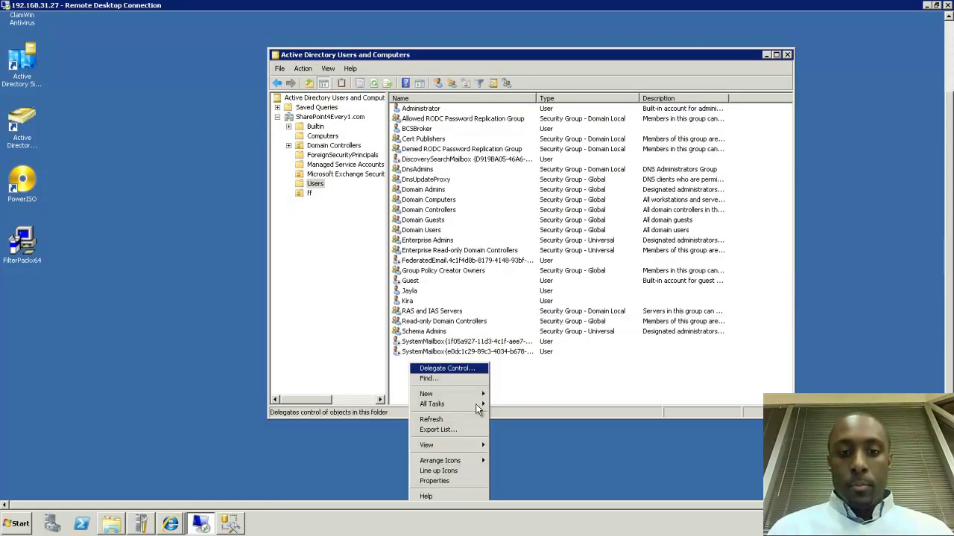
{"action": "mouse_move", "coordinate": [428, 394]}
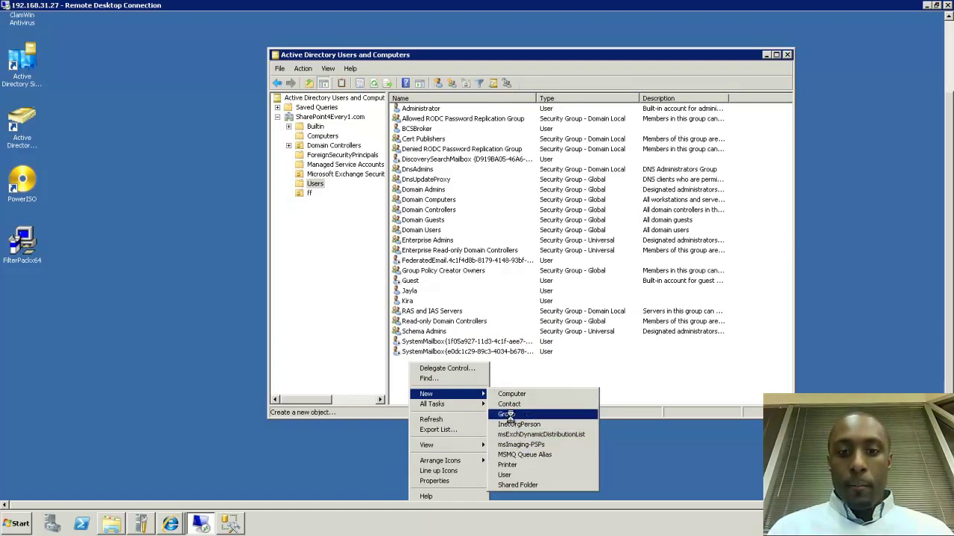
{"action": "left_click", "coordinate": [511, 416]}
{"action": "type", "text": "ExtD"}
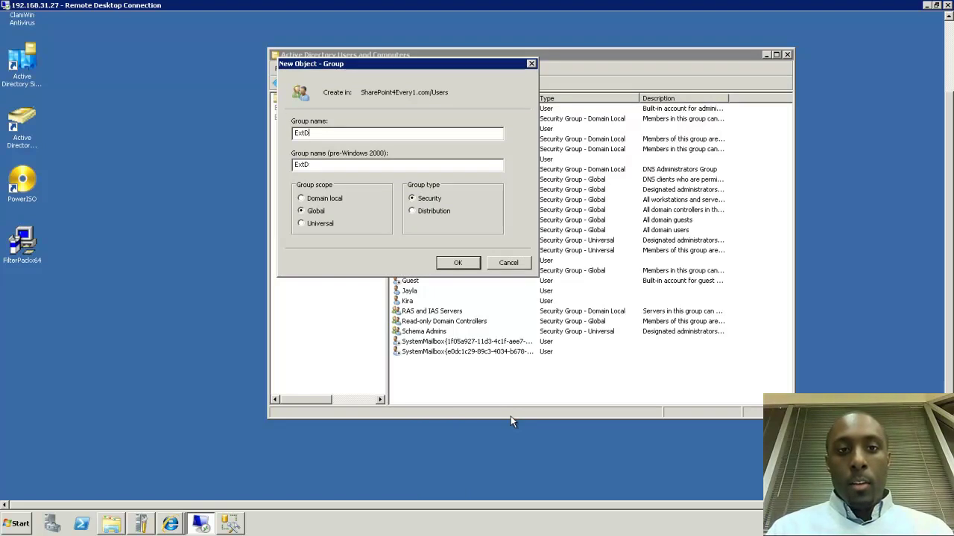
{"action": "key", "text": "BackSpace"}
{"action": "key", "text": "BackSpace"}
{"action": "type", "text": "B"}
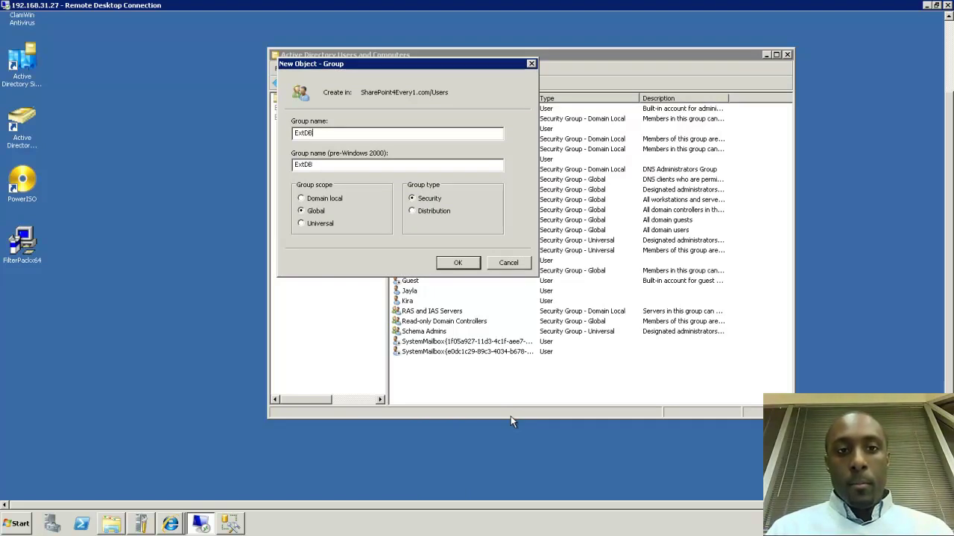
{"action": "type", "text": "User"}
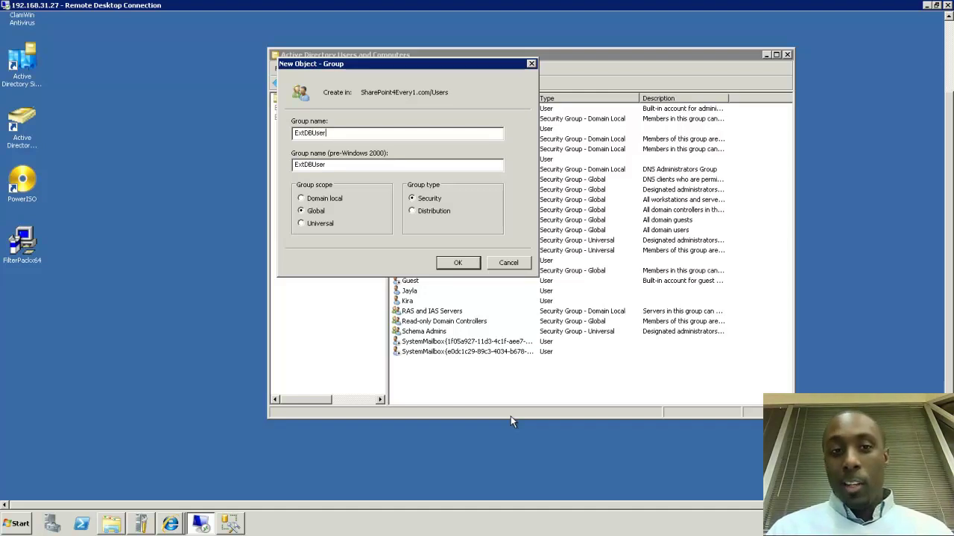
{"action": "left_click", "coordinate": [457, 263]}
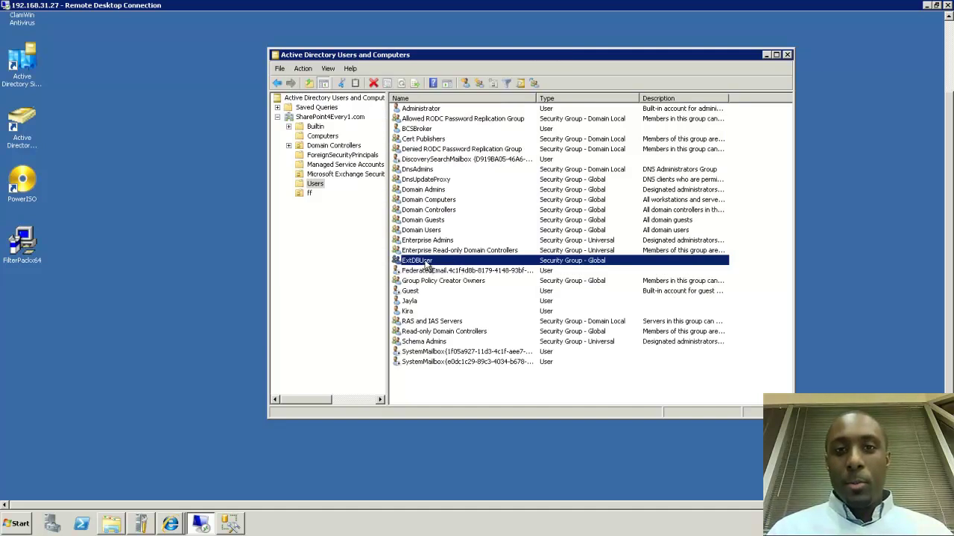
Add Administrator as a member of the ExtDBUser group
{"action": "double_click", "coordinate": [427, 262]}
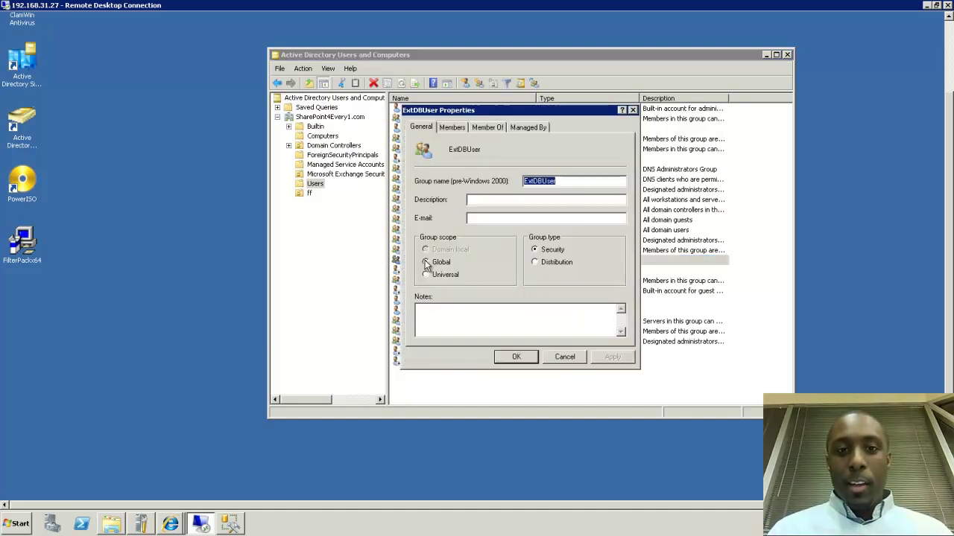
{"action": "left_click", "coordinate": [453, 128]}
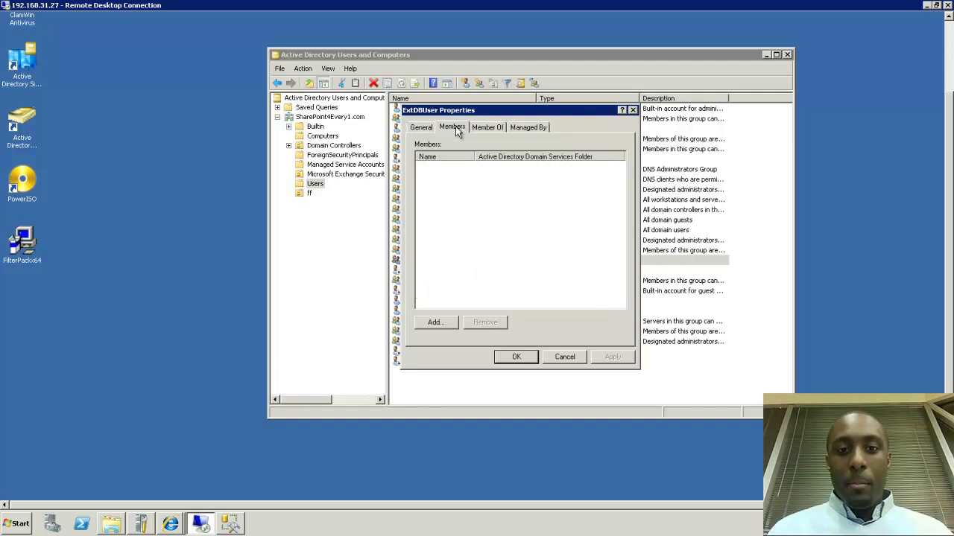
{"action": "left_click", "coordinate": [440, 325]}
{"action": "type", "text": "A"}
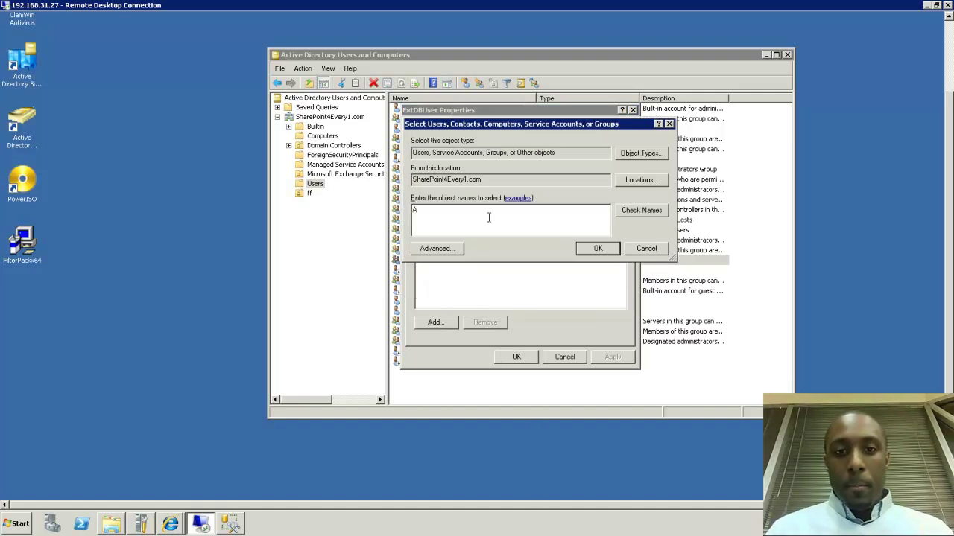
{"action": "type", "text": "dministrator"}
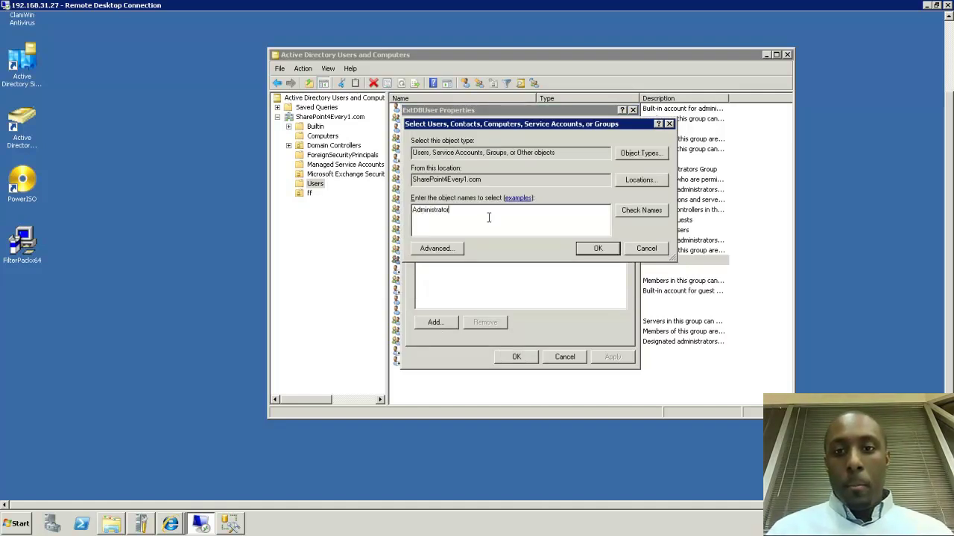
{"action": "left_click", "coordinate": [624, 211]}
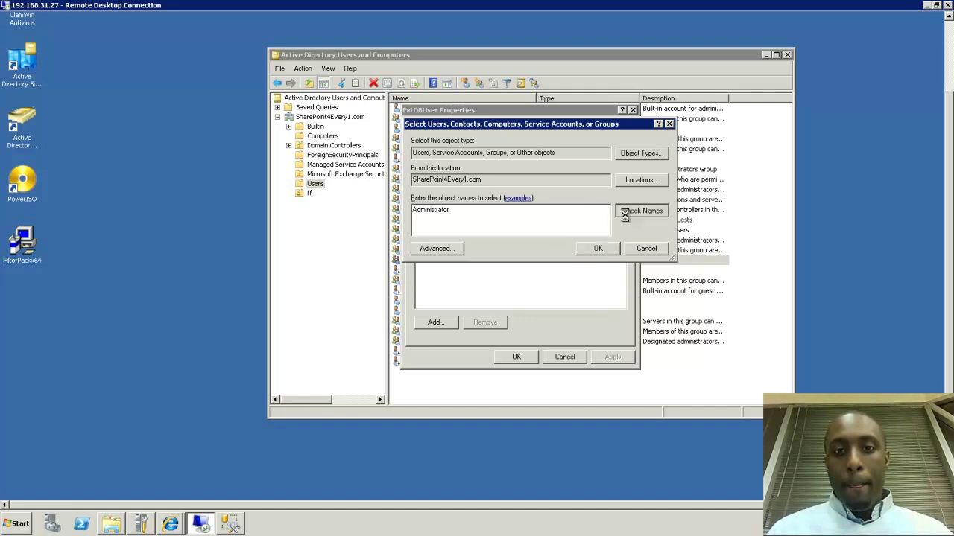
{"action": "left_click", "coordinate": [600, 249]}
Add the second user account to ExtDBUser, save the membership, and return to the local desktop
{"action": "left_click", "coordinate": [435, 323]}
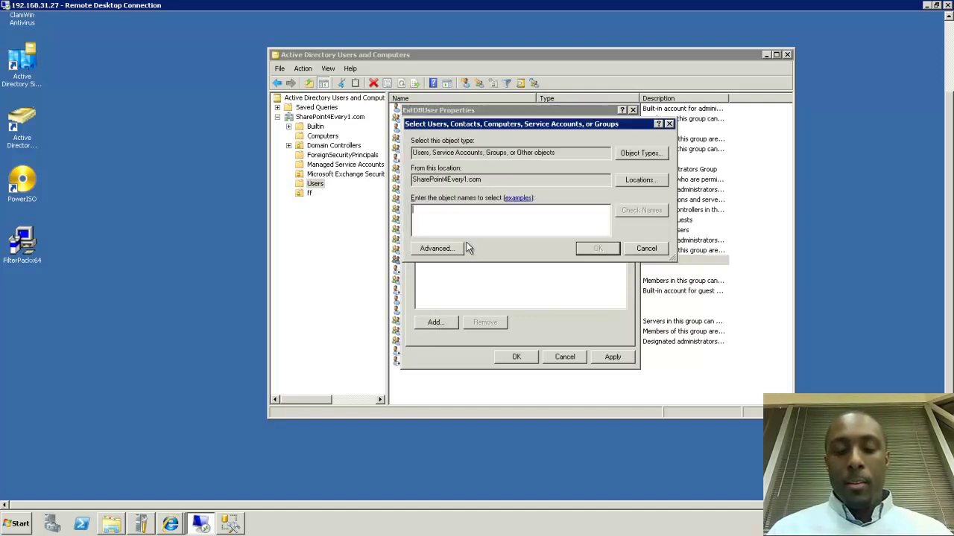
{"action": "type", "text": "Kira"}
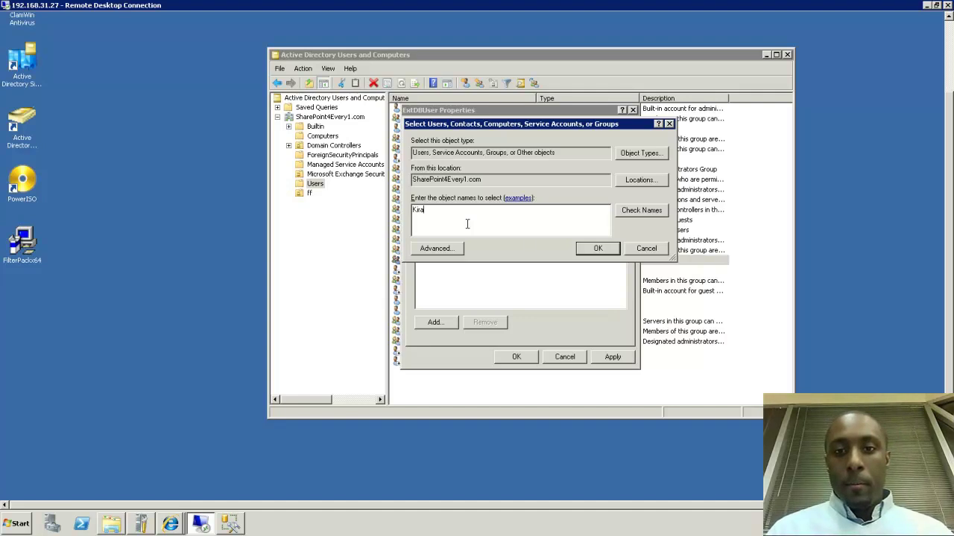
{"action": "left_click", "coordinate": [598, 249]}
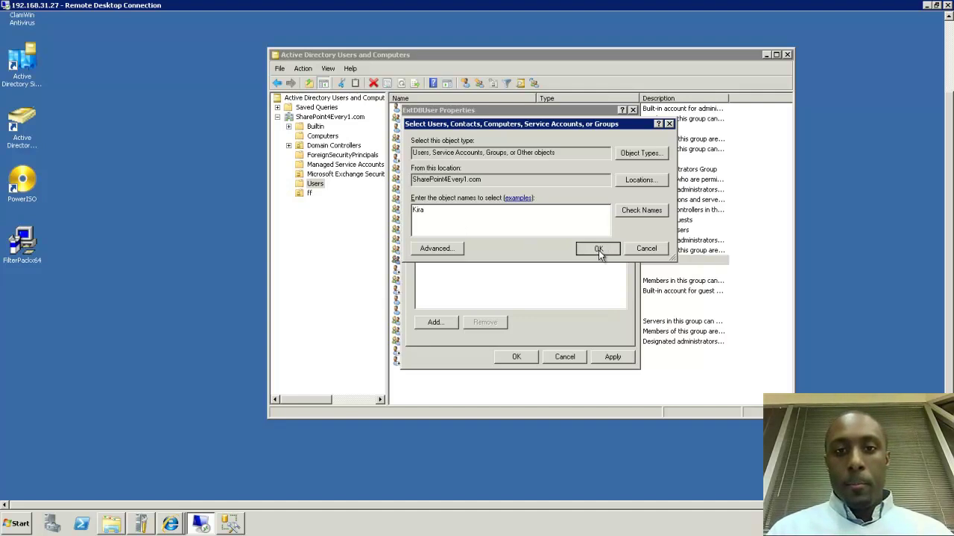
{"action": "left_click", "coordinate": [516, 357]}
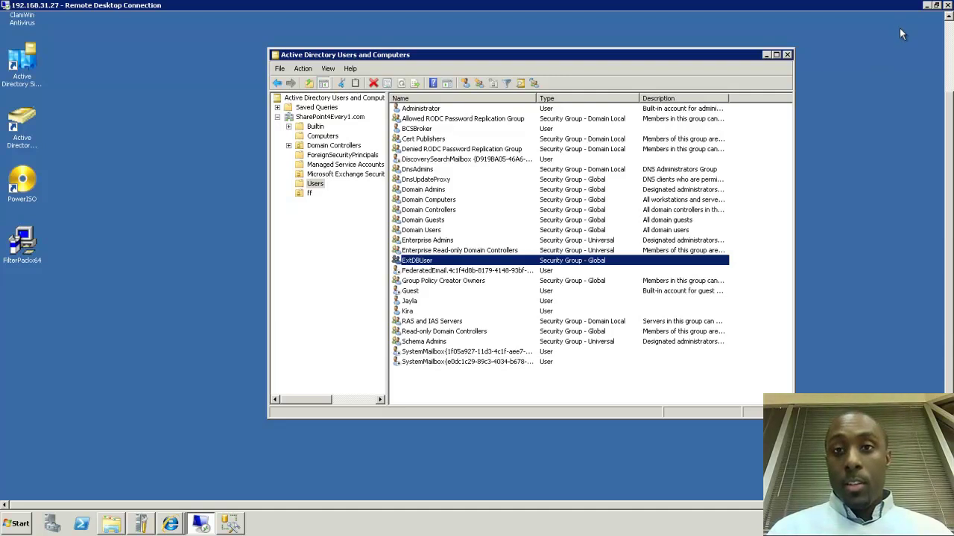
{"action": "left_click", "coordinate": [926, 5]}
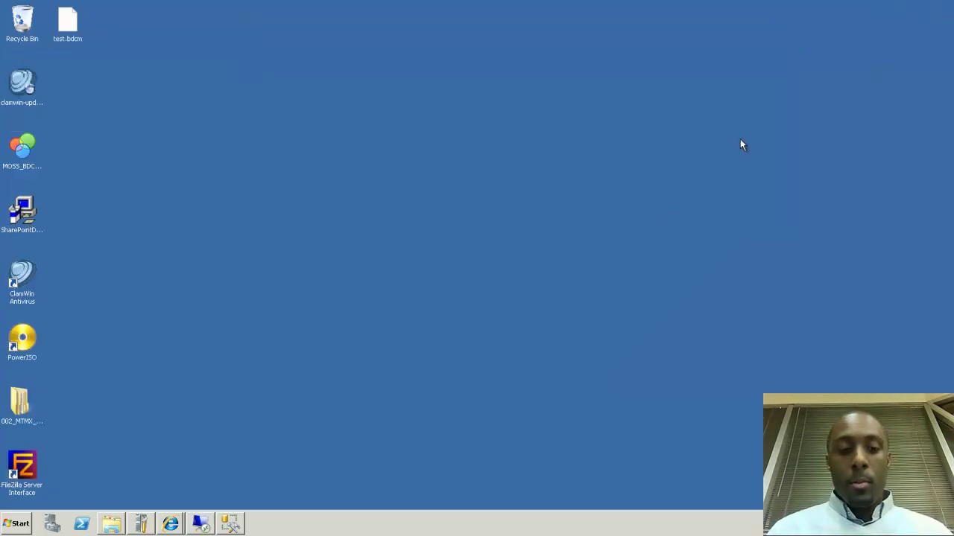
Open SQL Server Management Studio on SharePointServer\SP_SQL and select its Databases folder
{"action": "left_click", "coordinate": [234, 524]}
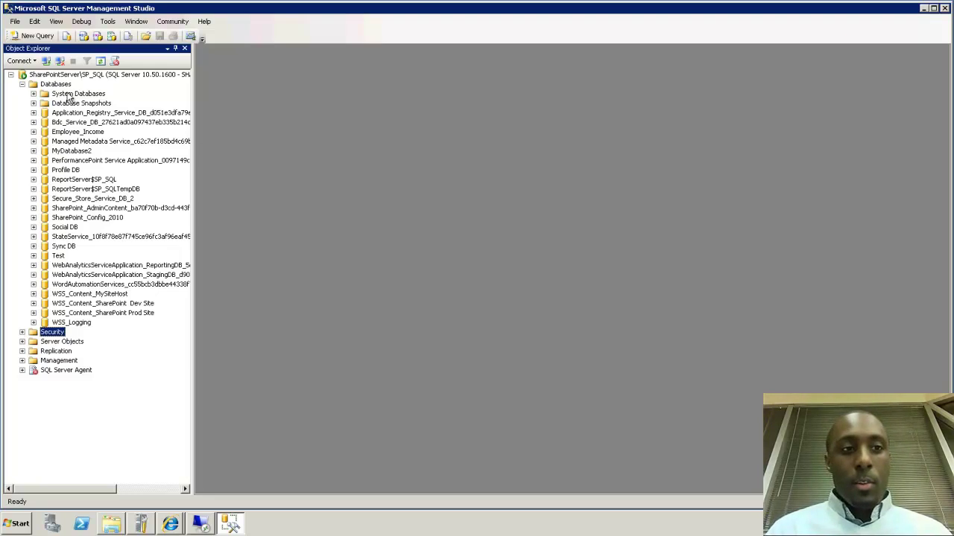
{"action": "left_click", "coordinate": [64, 86]}
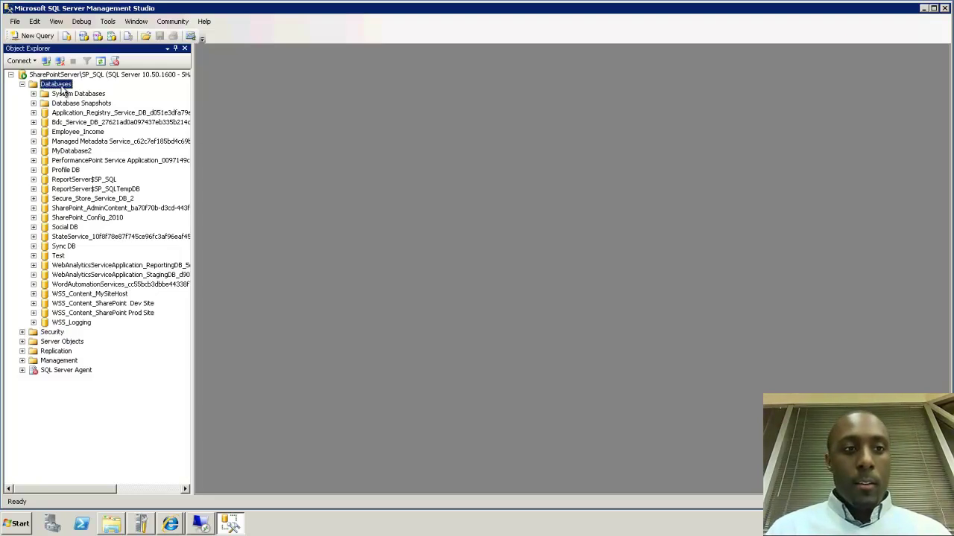
Create a database named EmployeeDBIncome with the default data and log files
{"action": "right_click", "coordinate": [63, 90]}
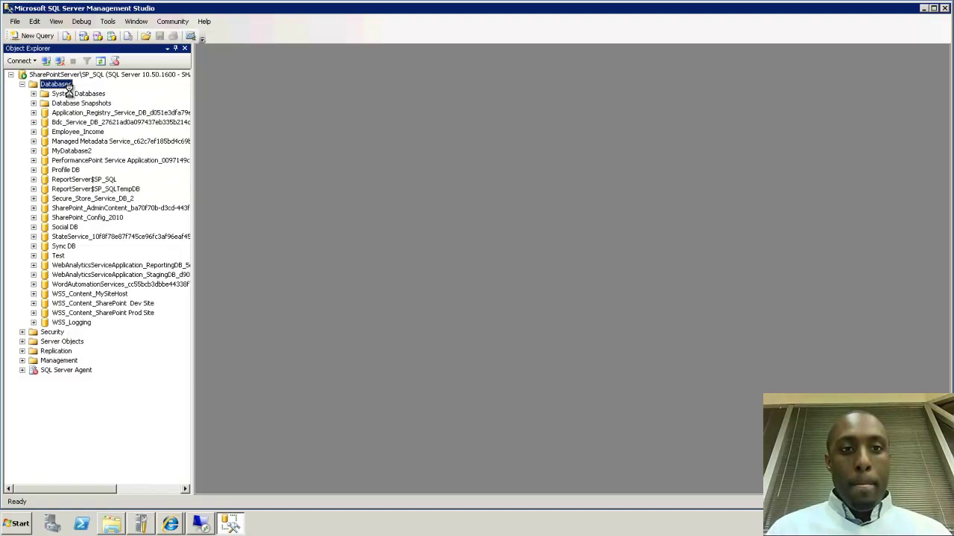
{"action": "left_click", "coordinate": [97, 92]}
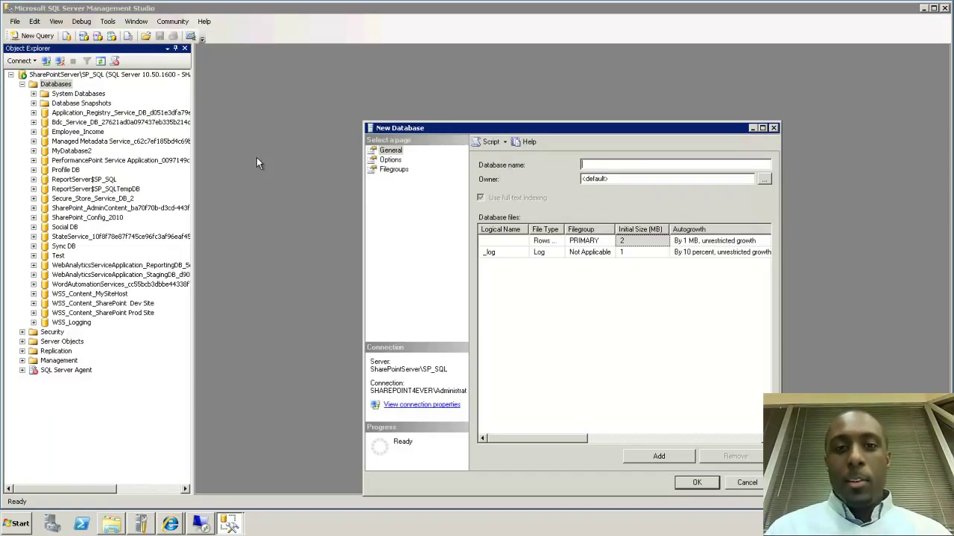
{"action": "left_click_drag", "start_coordinate": [438, 122], "coordinate": [423, 85]}
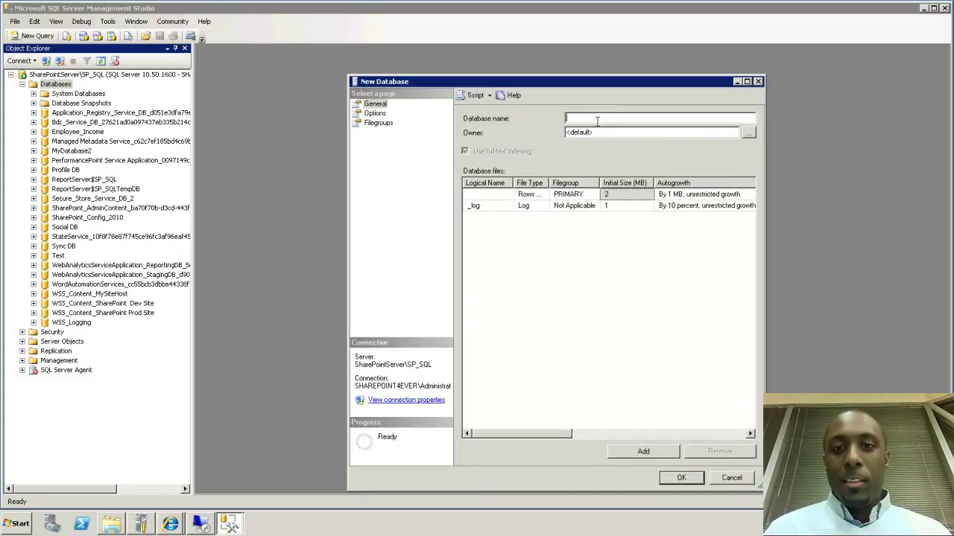
{"action": "type", "text": "Employee"}
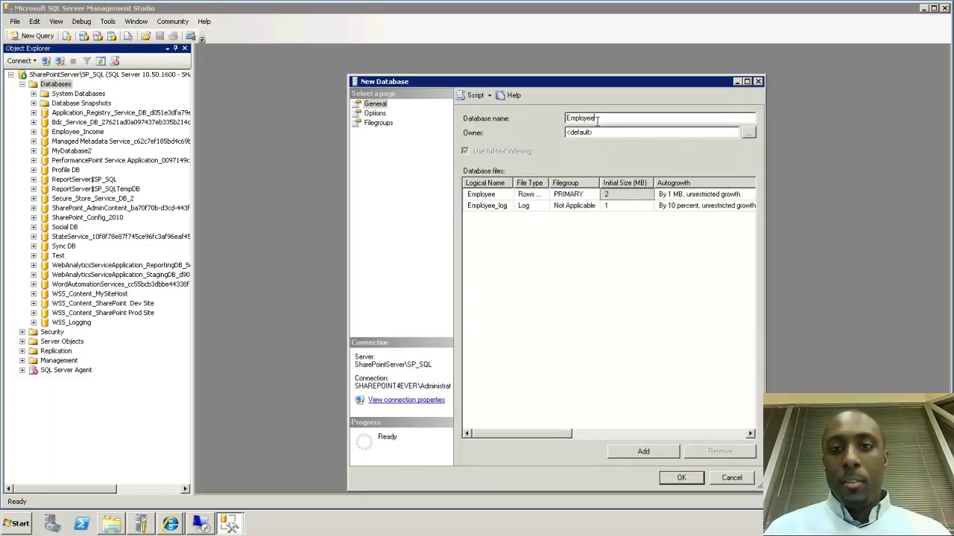
{"action": "type", "text": "DBi"}
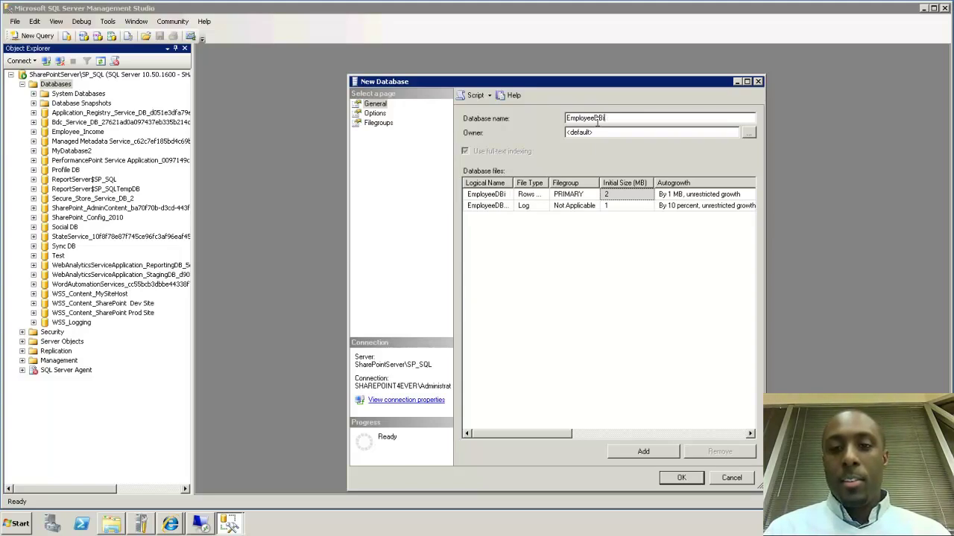
{"action": "type", "text": "ni"}
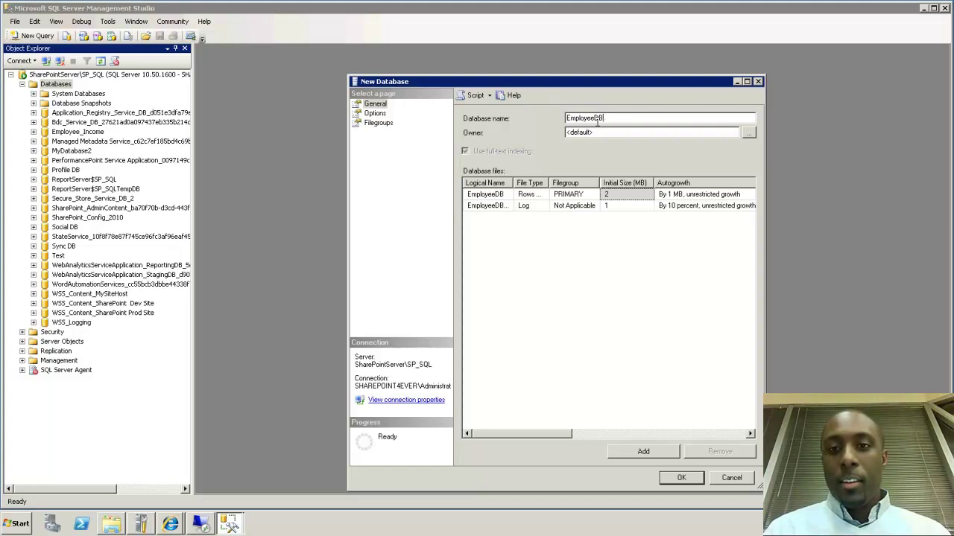
{"action": "key", "text": "BackSpace"}
{"action": "key", "text": "BackSpace"}
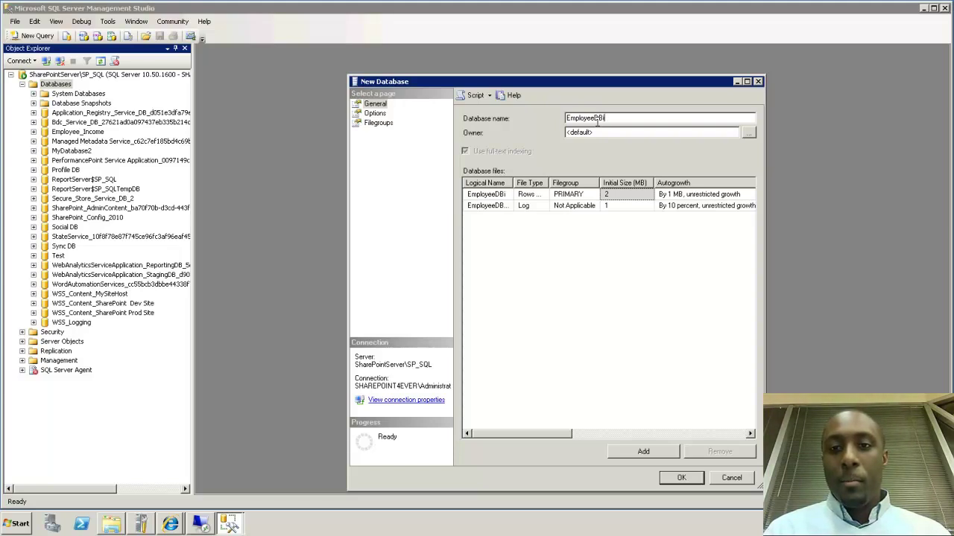
{"action": "type", "text": "ncome"}
{"action": "key", "text": "BackSpace"}
{"action": "key", "text": "BackSpace"}
{"action": "type", "text": "ome"}
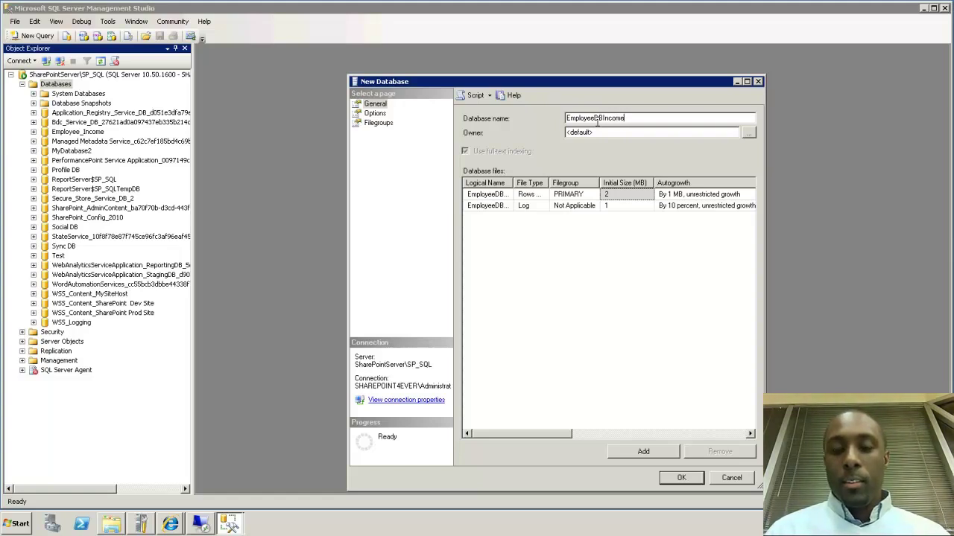
{"action": "left_click", "coordinate": [677, 480]}
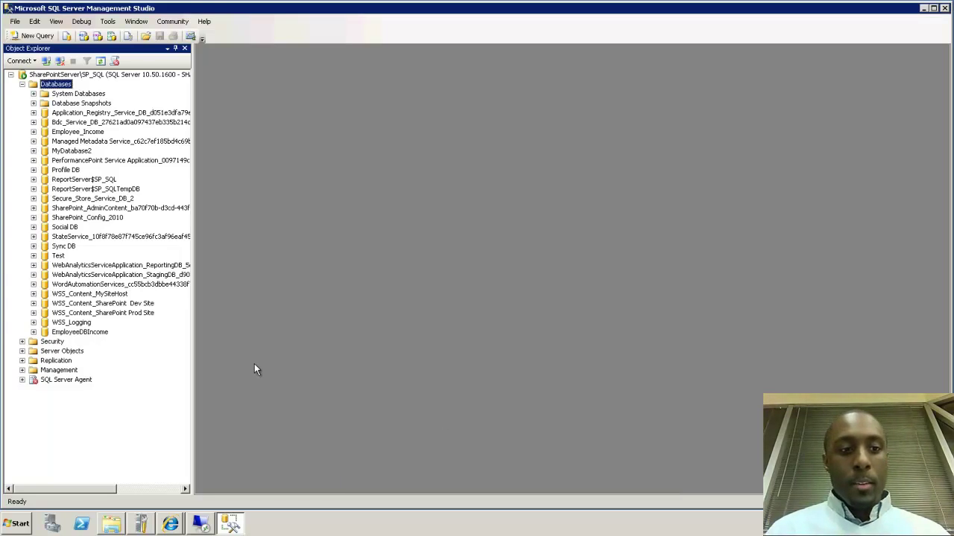
Start a new table in EmployeeDBIncome with an EmpName column of type varchar(50)
{"action": "left_click", "coordinate": [68, 333]}
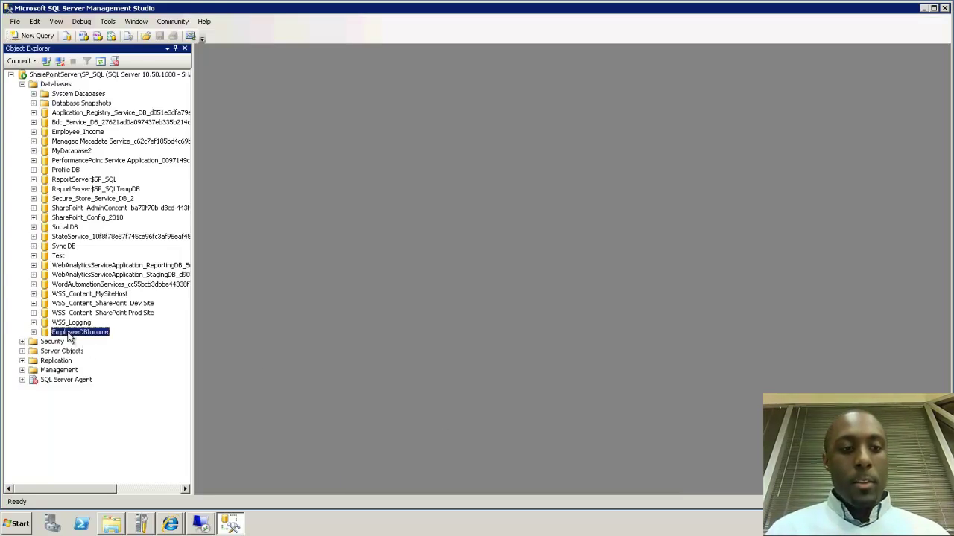
{"action": "right_click", "coordinate": [69, 335]}
{"action": "left_click", "coordinate": [33, 333]}
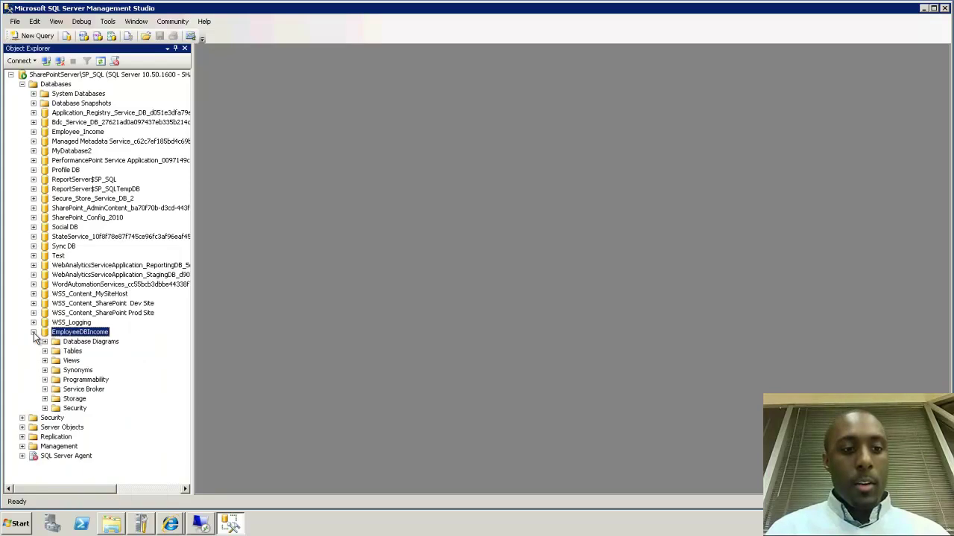
{"action": "right_click", "coordinate": [72, 355]}
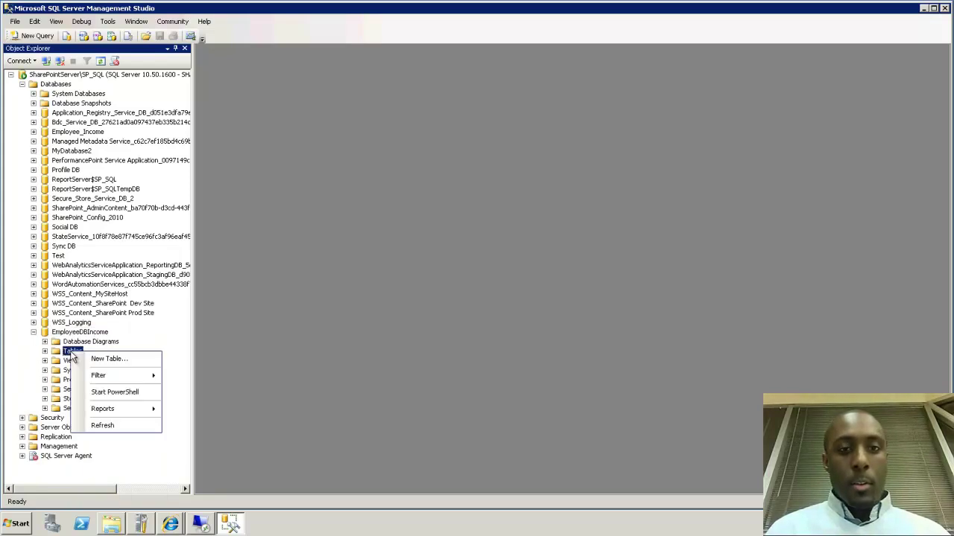
{"action": "left_click", "coordinate": [108, 358]}
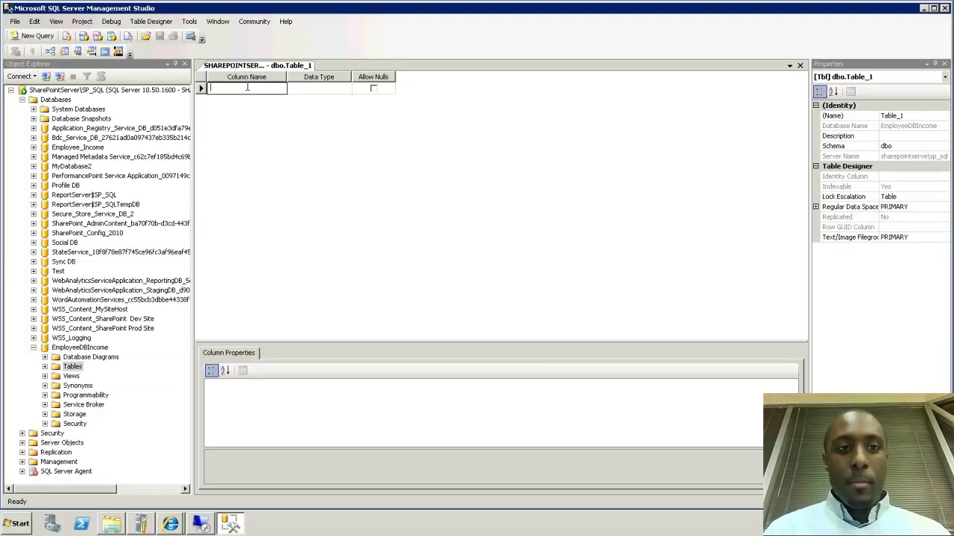
{"action": "type", "text": "Empname"}
{"action": "key", "text": "BackSpace"}
{"action": "key", "text": "BackSpace"}
{"action": "type", "text": "Name"}
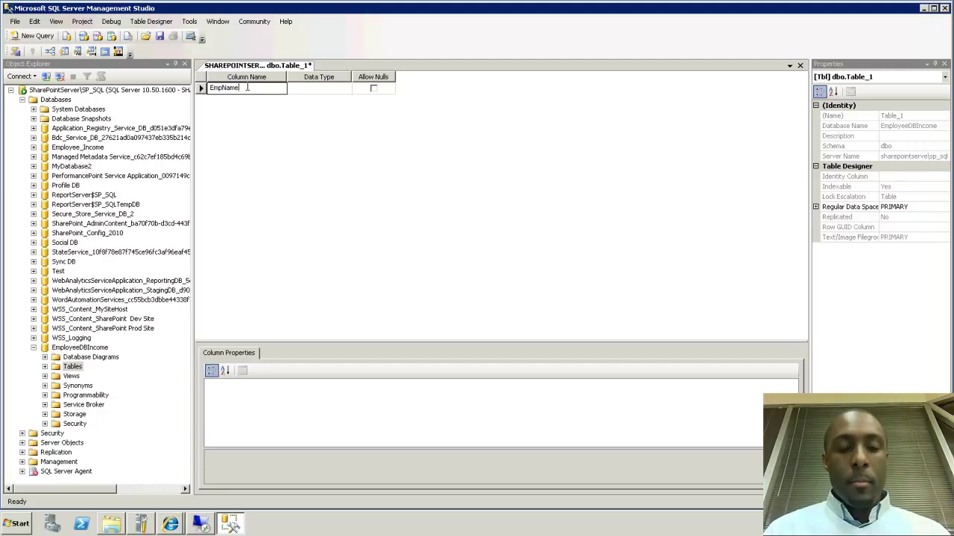
{"action": "key", "text": "Tab"}
{"action": "type", "text": "v"}
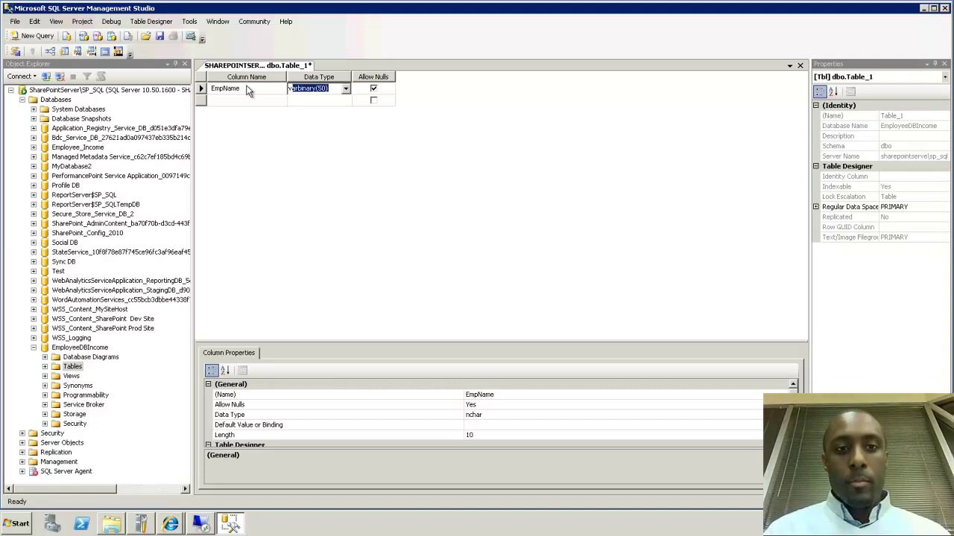
{"action": "left_click", "coordinate": [345, 88]}
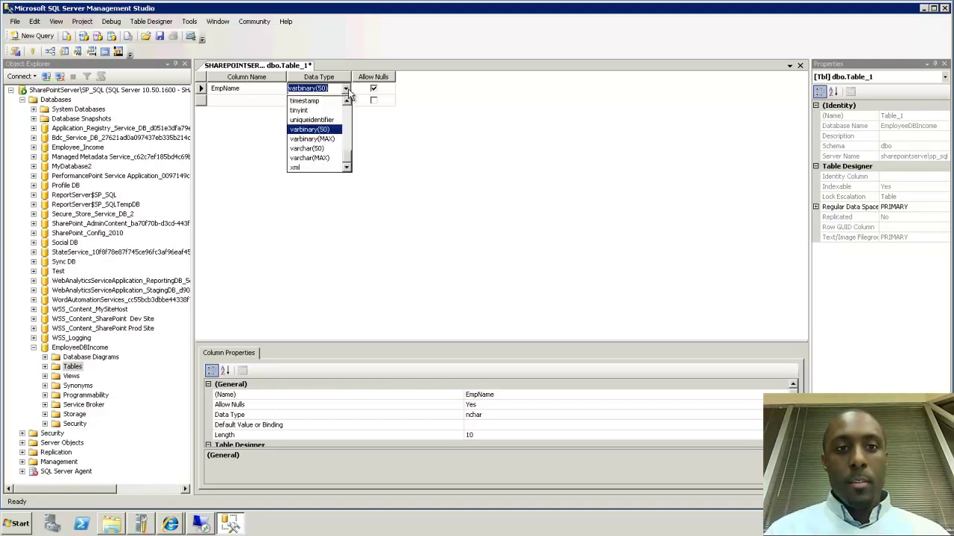
{"action": "left_click", "coordinate": [306, 149]}
Add Income and Wage columns, both of type money
{"action": "left_click", "coordinate": [248, 99]}
{"action": "type", "text": "Income"}
{"action": "key", "text": "Tab"}
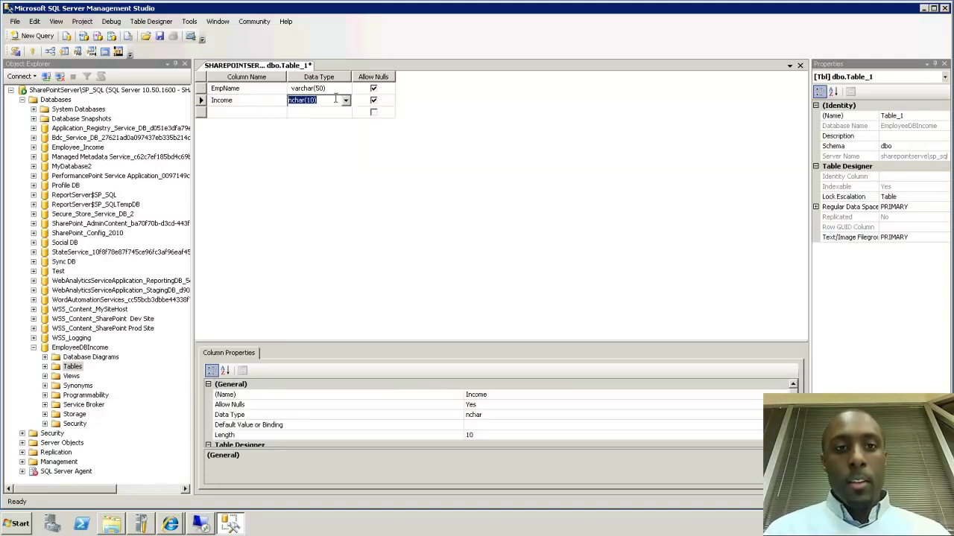
{"action": "type", "text": "money"}
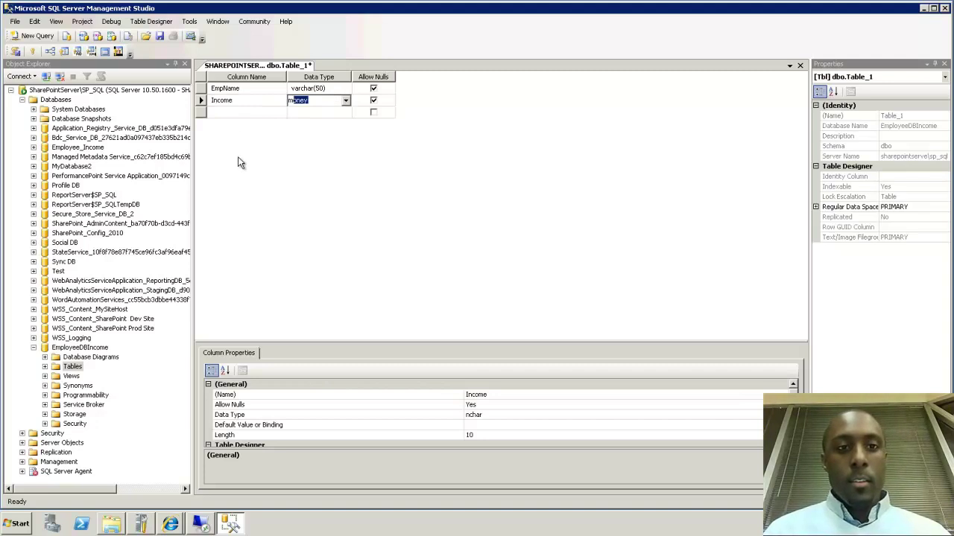
{"action": "left_click", "coordinate": [238, 112]}
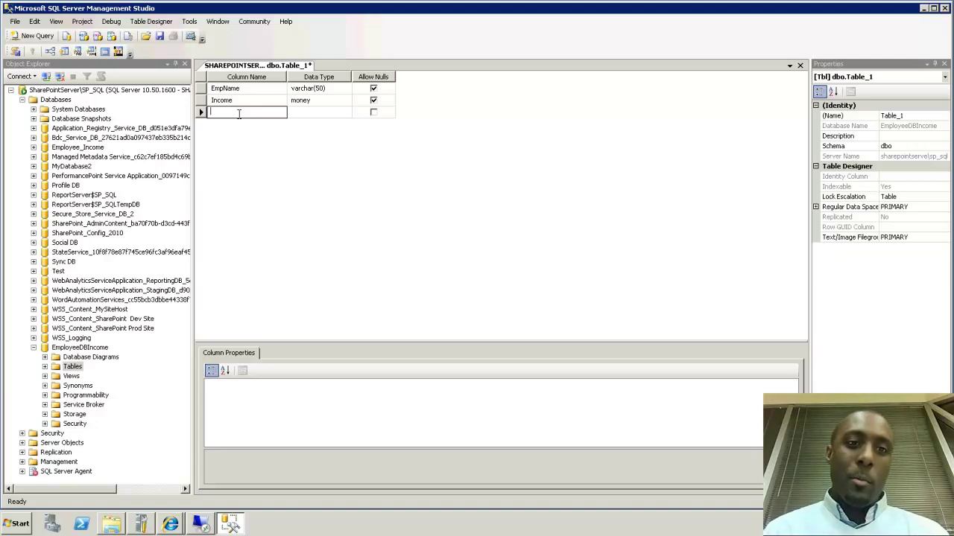
{"action": "type", "text": "wage"}
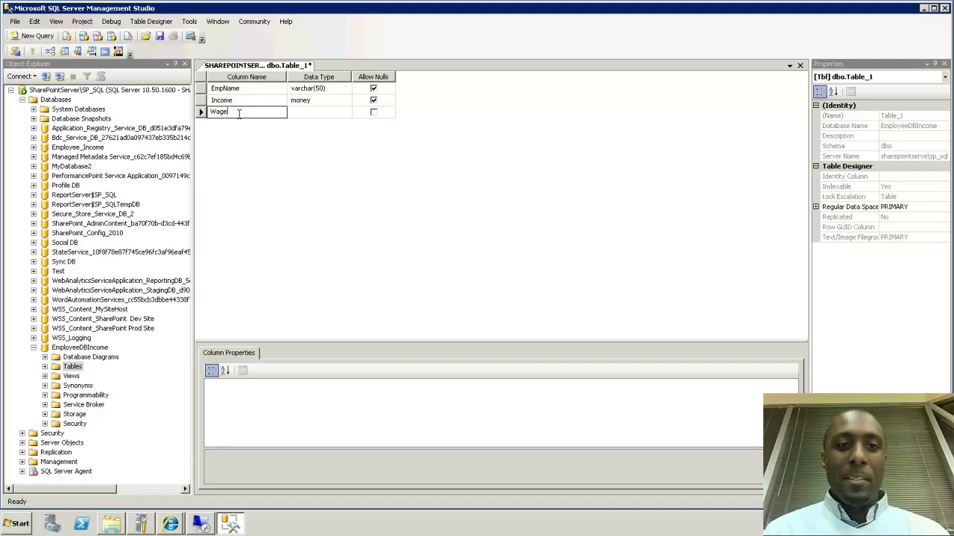
{"action": "key", "text": "Tab"}
{"action": "type", "text": "m"}
{"action": "key", "text": "Return"}
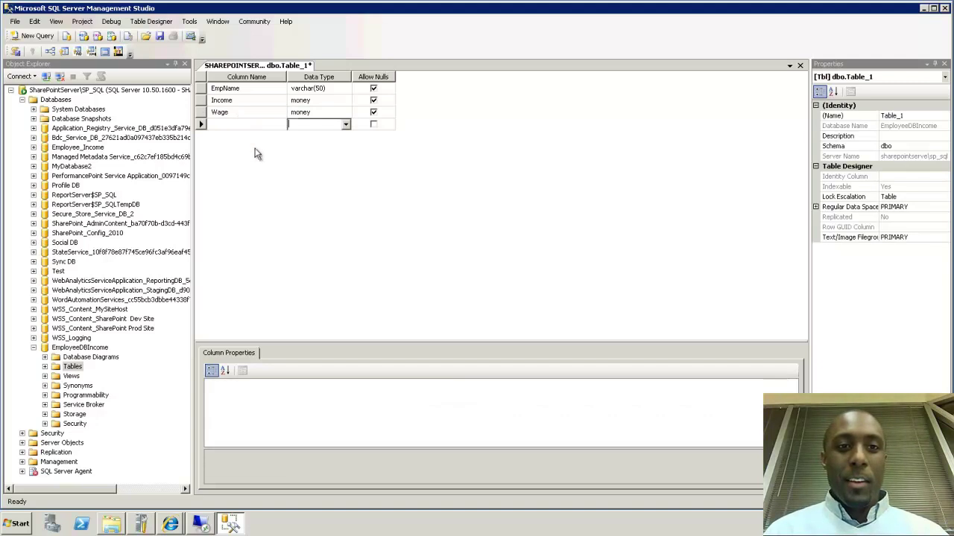
Save the table as EmployeeIncomeDetails and select it under EmployeeDBIncome's Tables
{"action": "right_click", "coordinate": [259, 67]}
{"action": "left_click", "coordinate": [285, 75]}
{"action": "type", "text": "EmployeeIncome"}
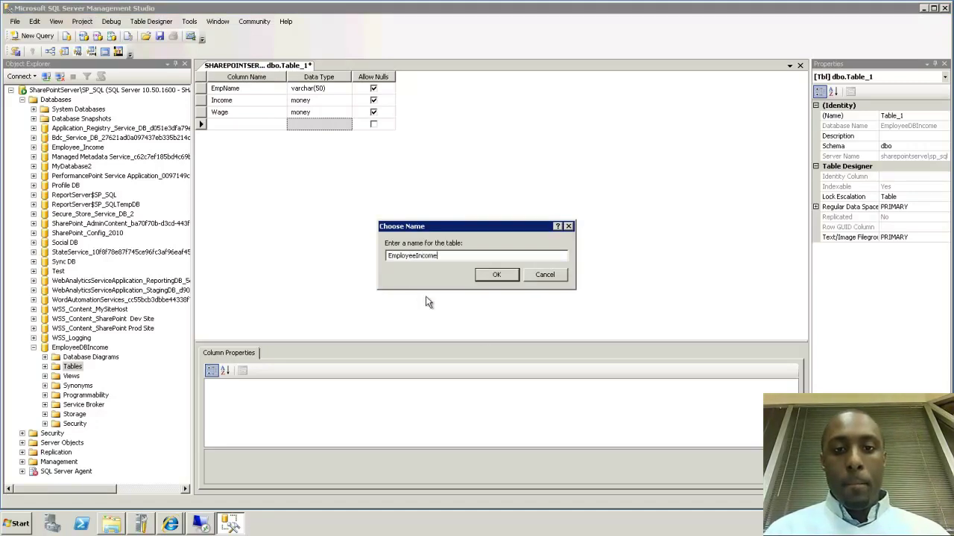
{"action": "type", "text": "Details"}
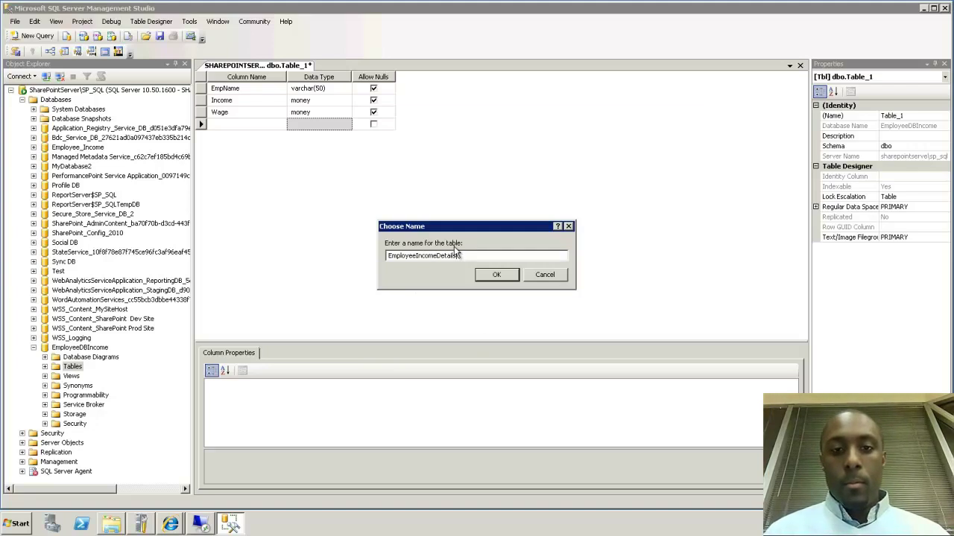
{"action": "left_click", "coordinate": [508, 277]}
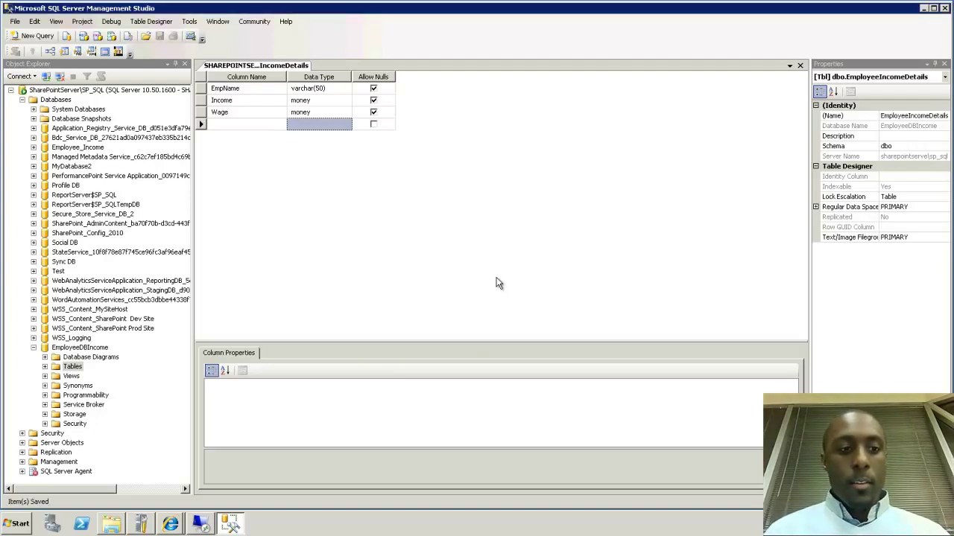
{"action": "left_click", "coordinate": [45, 367]}
{"action": "left_click", "coordinate": [87, 387]}
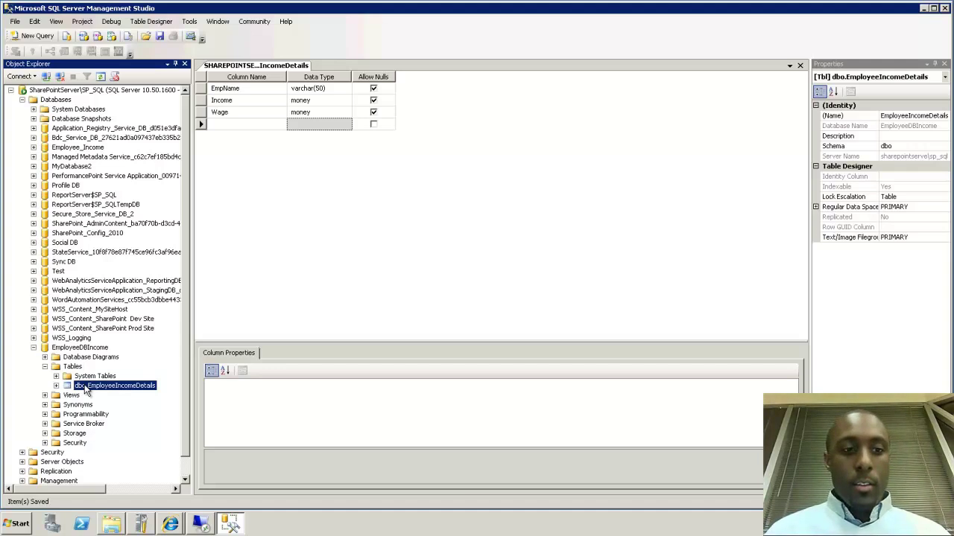
Edit the table's rows and enter the first employee with income 99000 and wage 80
{"action": "right_click", "coordinate": [87, 392]}
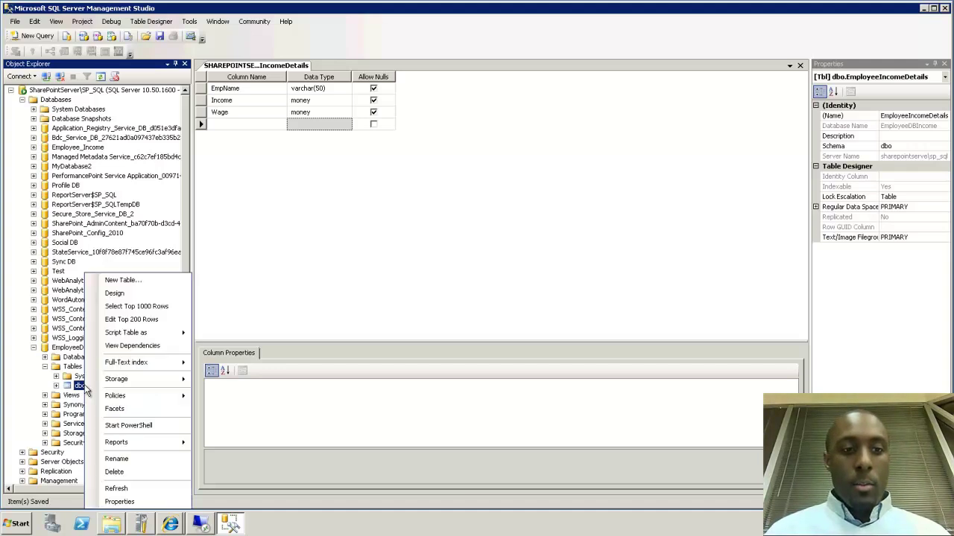
{"action": "left_click", "coordinate": [134, 321]}
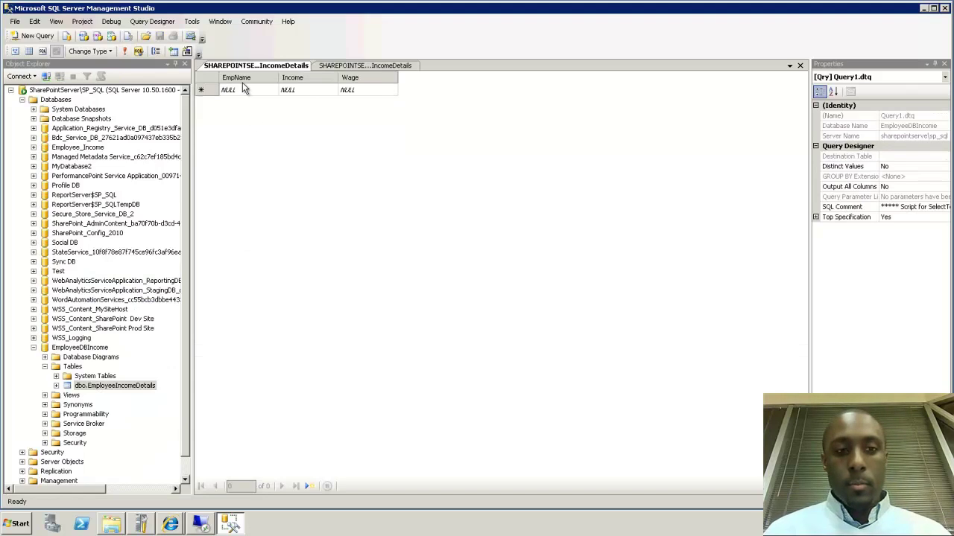
{"action": "left_click", "coordinate": [241, 91]}
{"action": "type", "text": "Kevin"}
{"action": "key", "text": "Tab"}
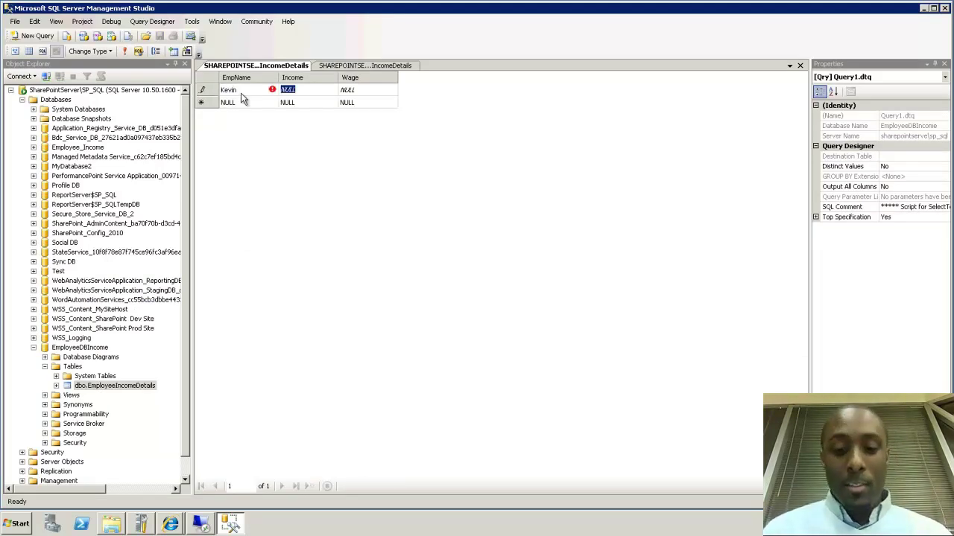
{"action": "type", "text": "99000"}
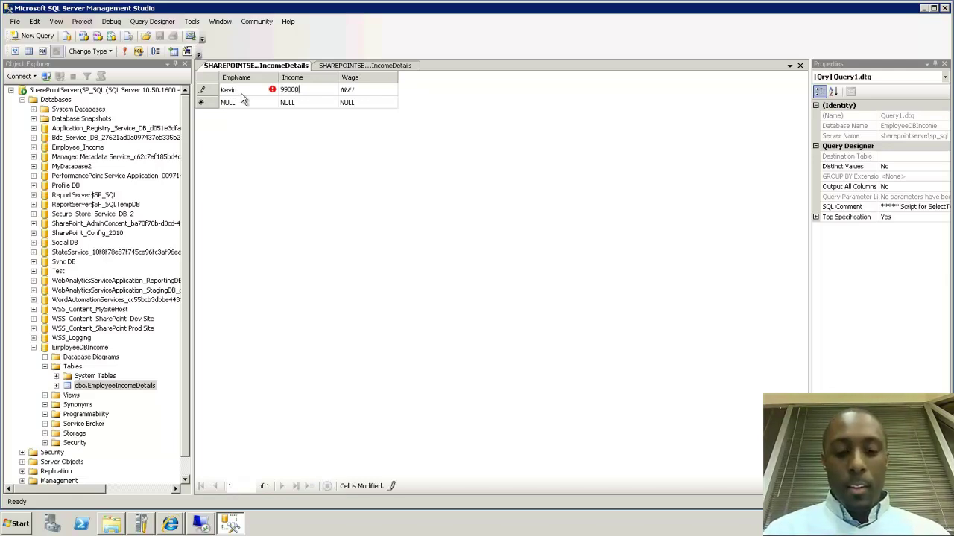
{"action": "key", "text": "Tab"}
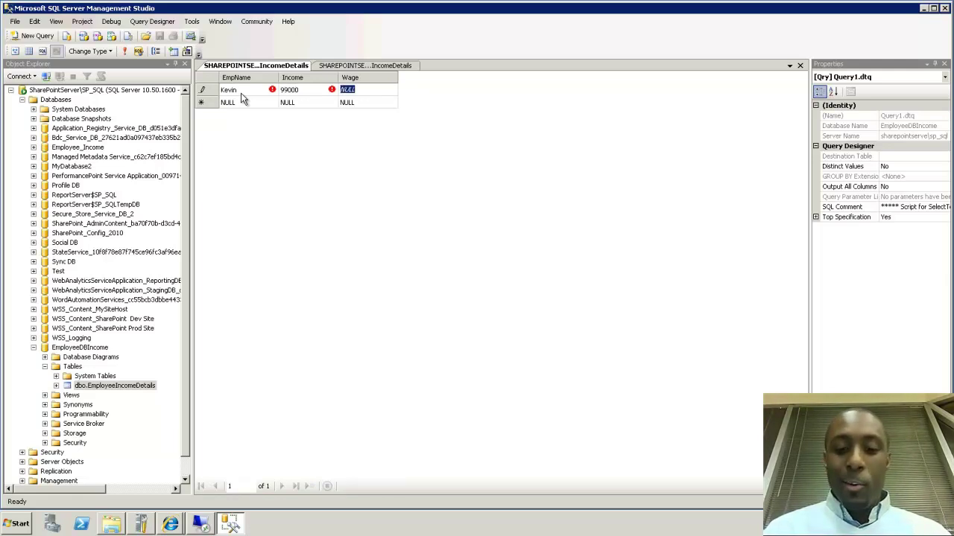
{"action": "type", "text": "80.00"}
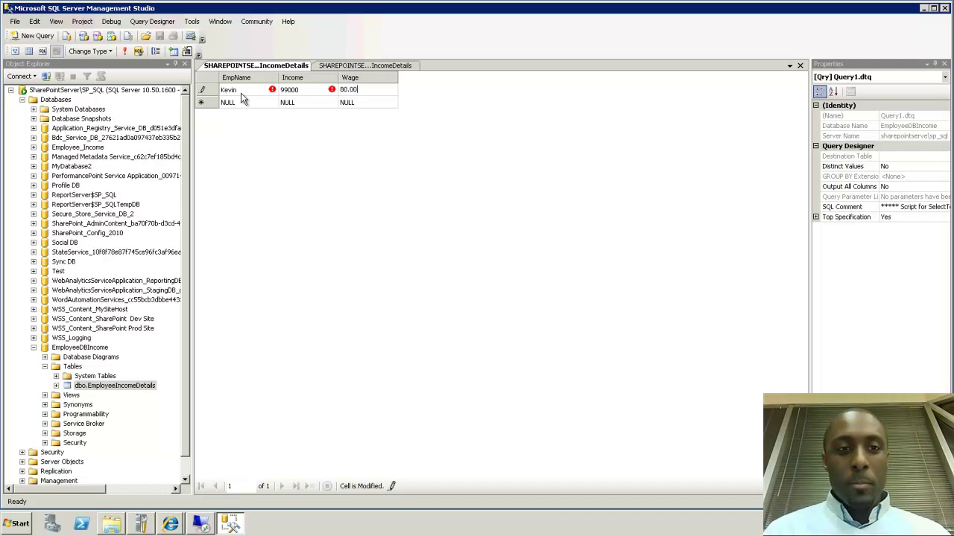
{"action": "key", "text": "Tab"}
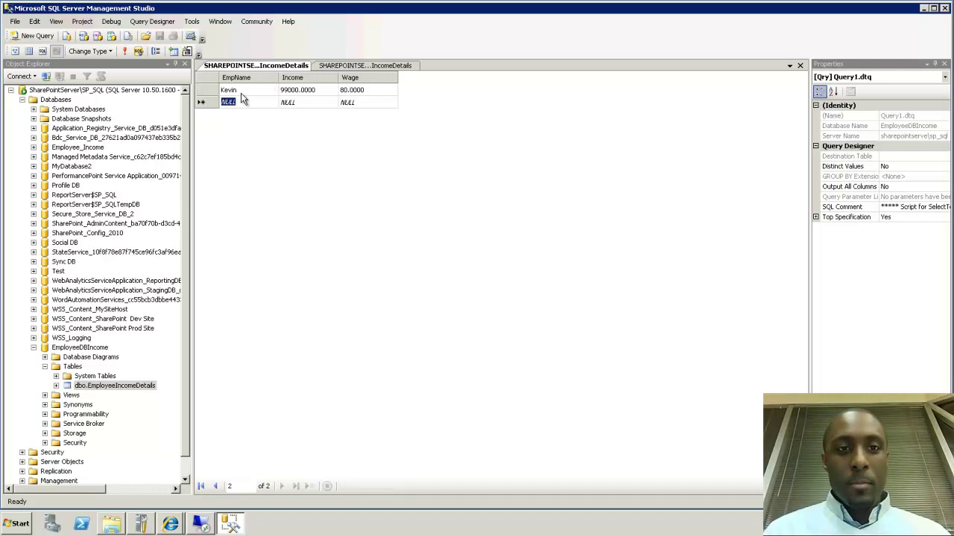
Enter a second employee with income 324000 and wage 120, then close the row-editing view
{"action": "type", "text": "Dana"}
{"action": "key", "text": "Tab"}
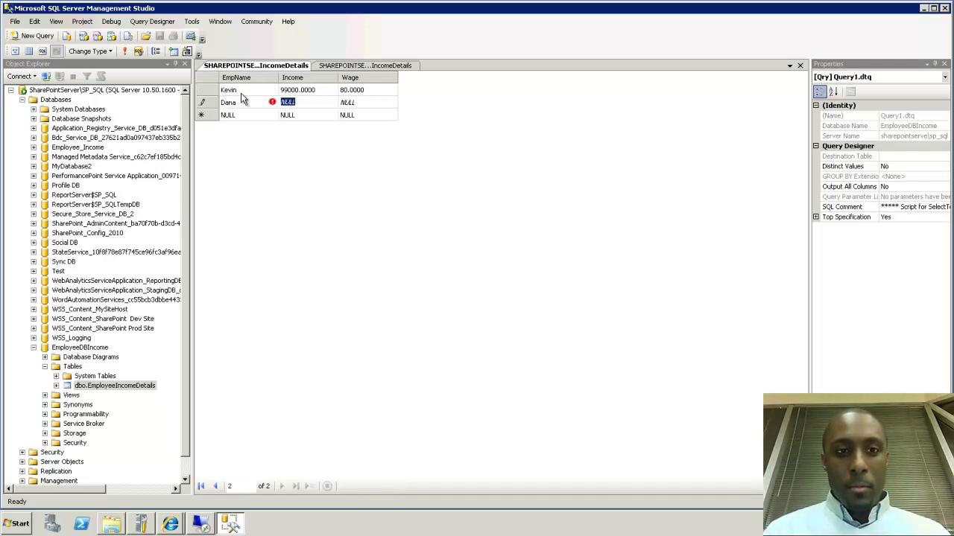
{"action": "type", "text": "324000"}
{"action": "key", "text": "Tab"}
{"action": "type", "text": "120.00"}
{"action": "key", "text": "Return"}
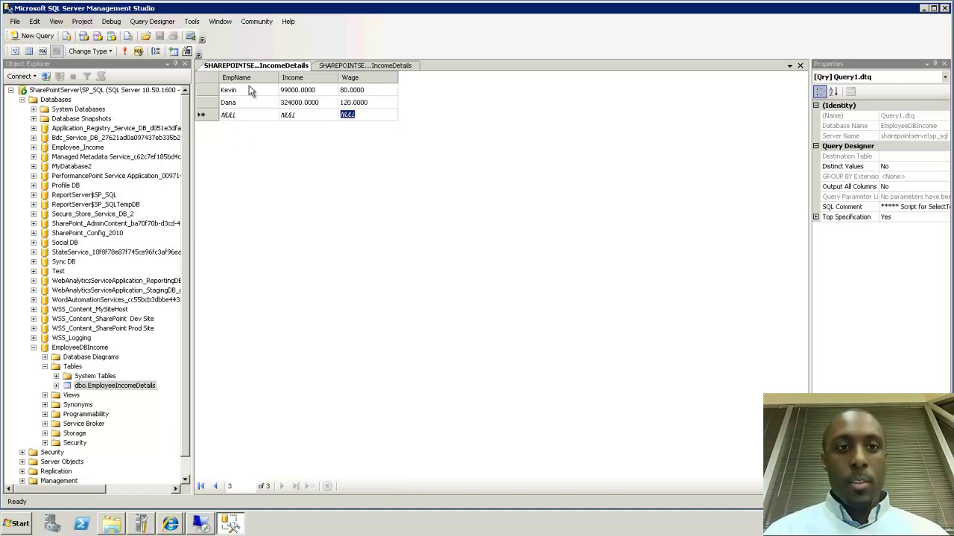
{"action": "right_click", "coordinate": [255, 66]}
{"action": "left_click", "coordinate": [256, 88]}
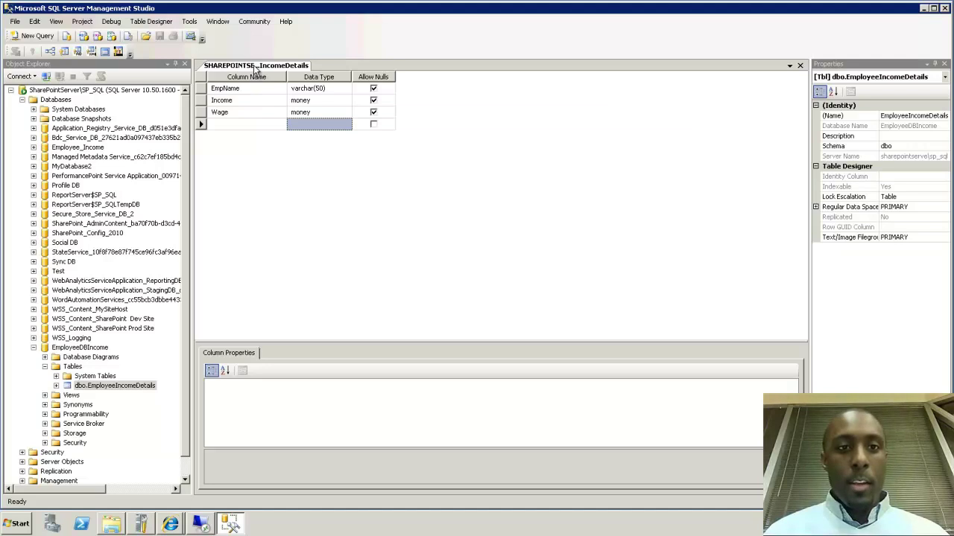
Close the table design view and collapse the EmployeeDBIncome database
{"action": "right_click", "coordinate": [253, 66]}
{"action": "left_click", "coordinate": [261, 88]}
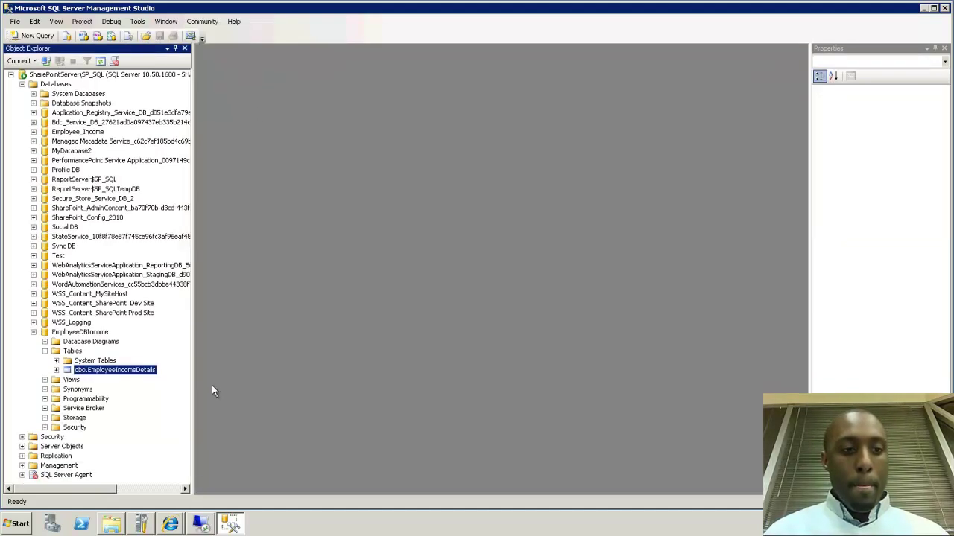
{"action": "left_click", "coordinate": [45, 380]}
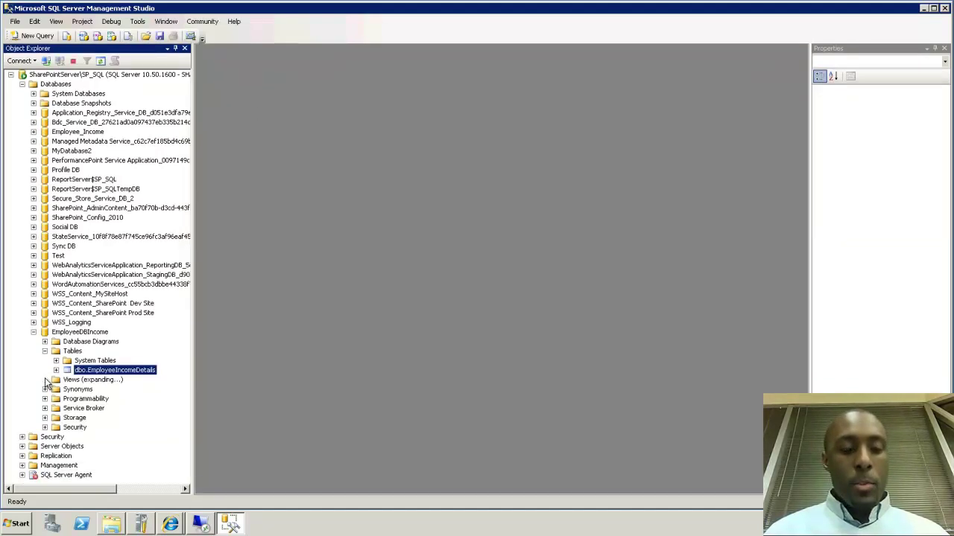
{"action": "right_click", "coordinate": [92, 374]}
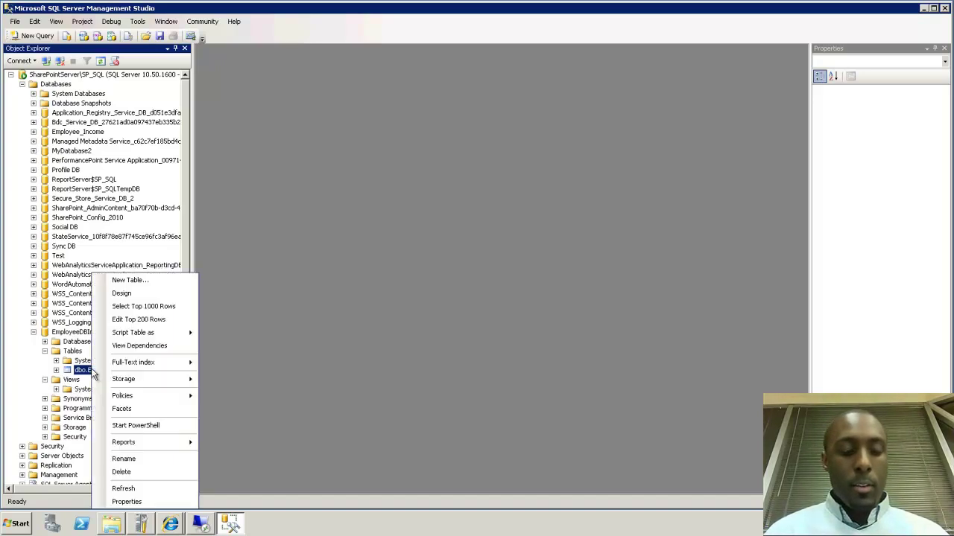
{"action": "left_click", "coordinate": [240, 295]}
{"action": "left_click", "coordinate": [34, 332]}
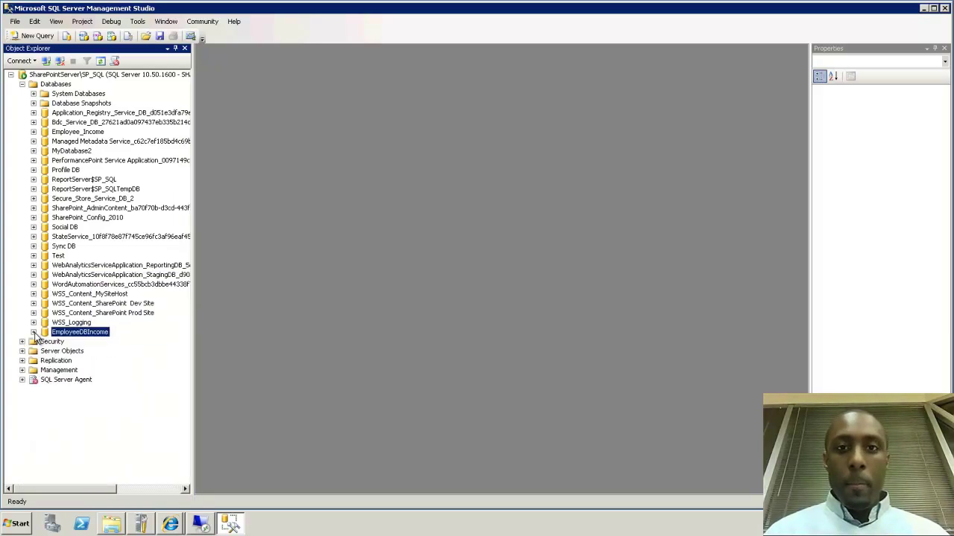
{"action": "left_click", "coordinate": [923, 8]}
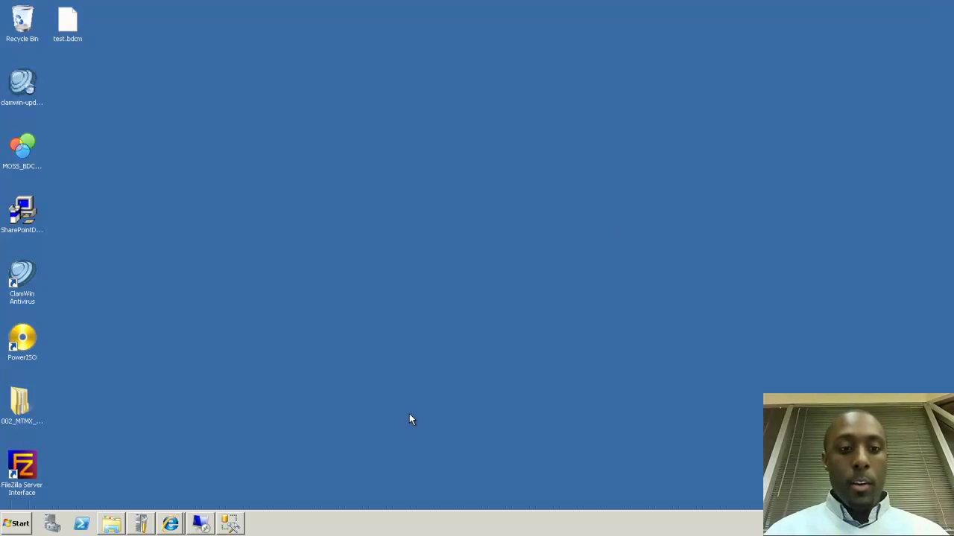
{"action": "left_click", "coordinate": [230, 524]}
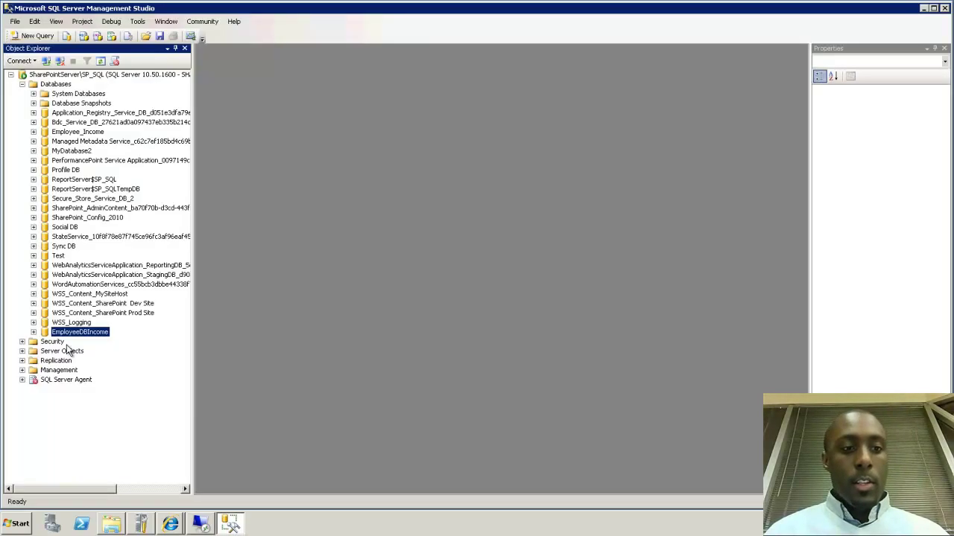
Start a new server login under Security > Logins, then switch to the remote Active Directory session
{"action": "left_click", "coordinate": [22, 341]}
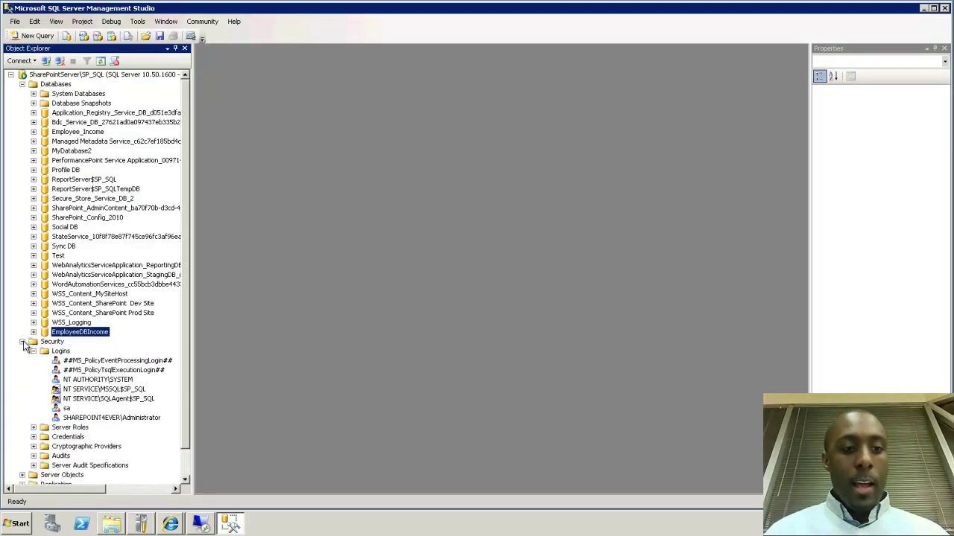
{"action": "left_click", "coordinate": [59, 351]}
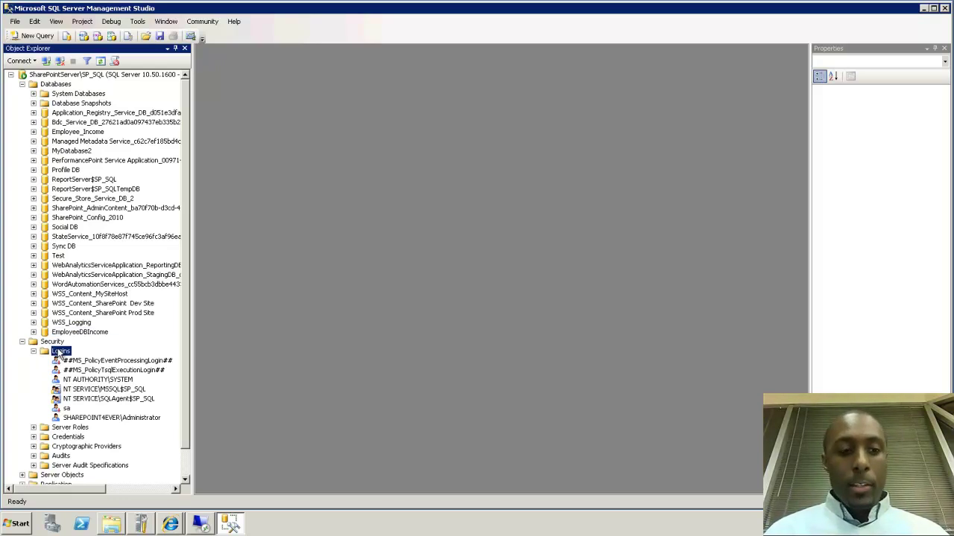
{"action": "right_click", "coordinate": [60, 353]}
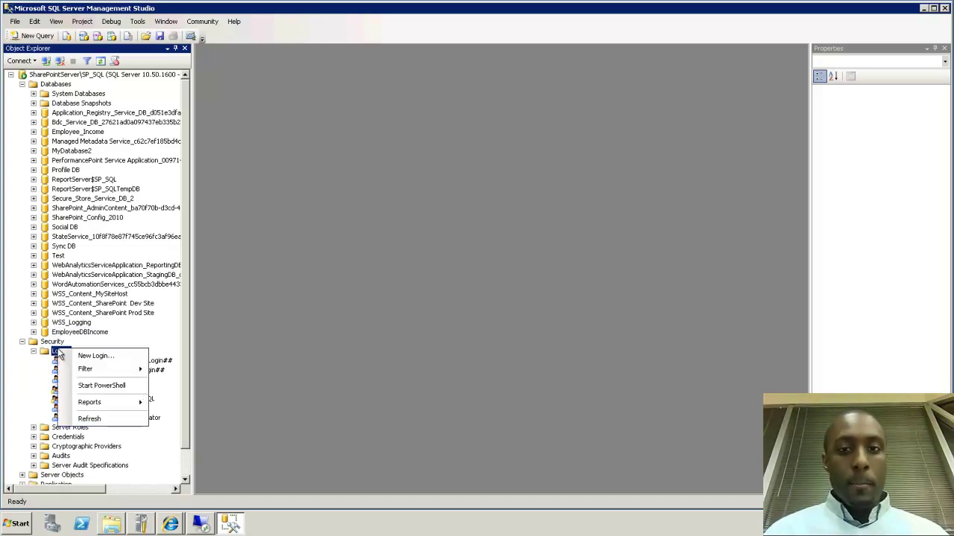
{"action": "left_click", "coordinate": [71, 357]}
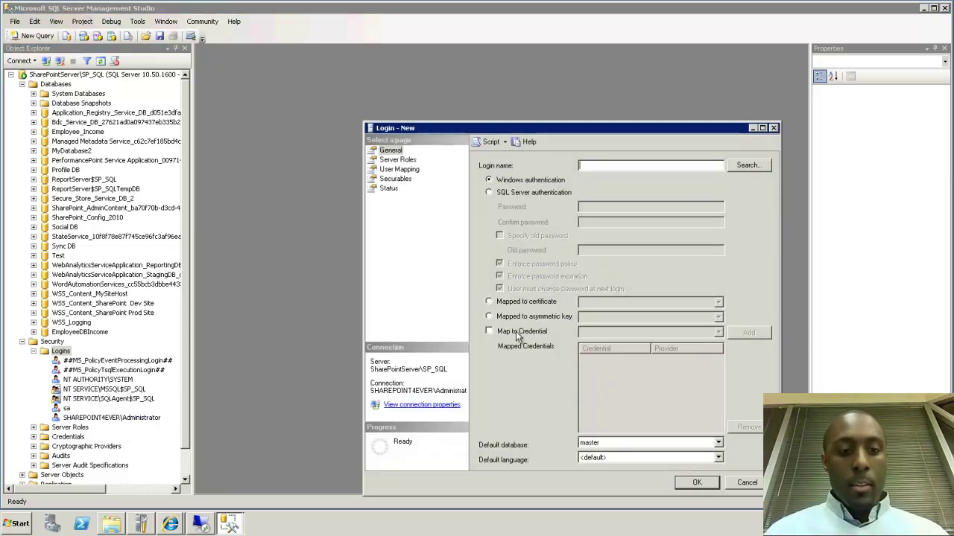
{"action": "left_click", "coordinate": [201, 523]}
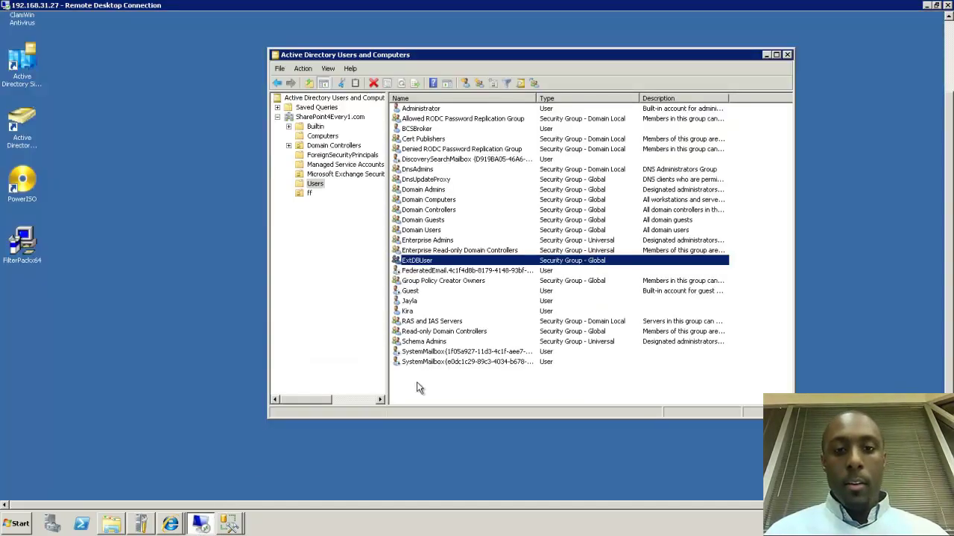
{"action": "right_click", "coordinate": [428, 263]}
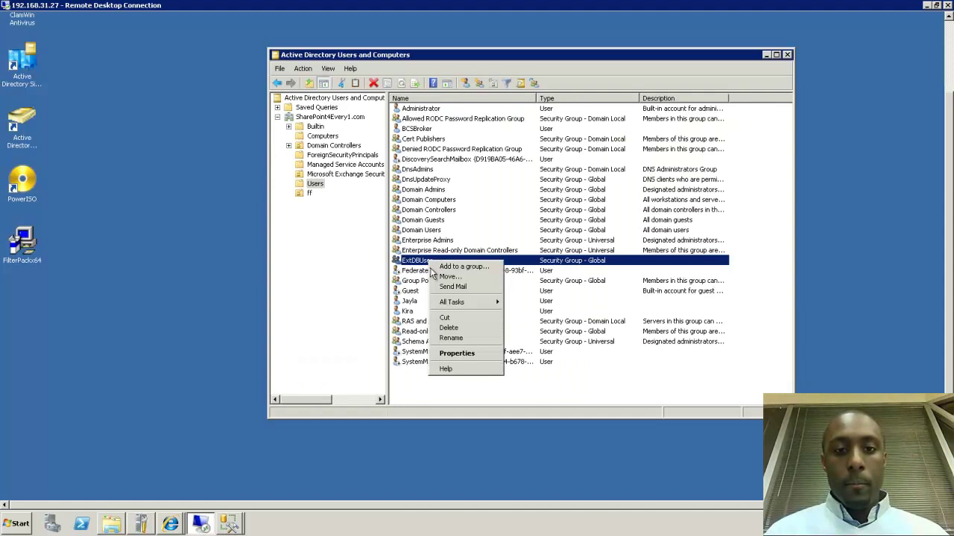
{"action": "left_click", "coordinate": [450, 338]}
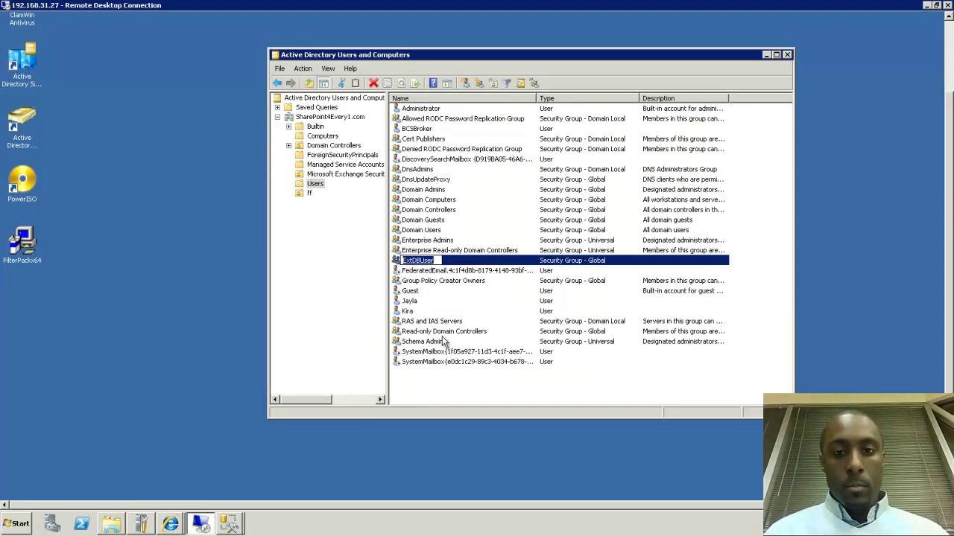
{"action": "key", "text": "Return"}
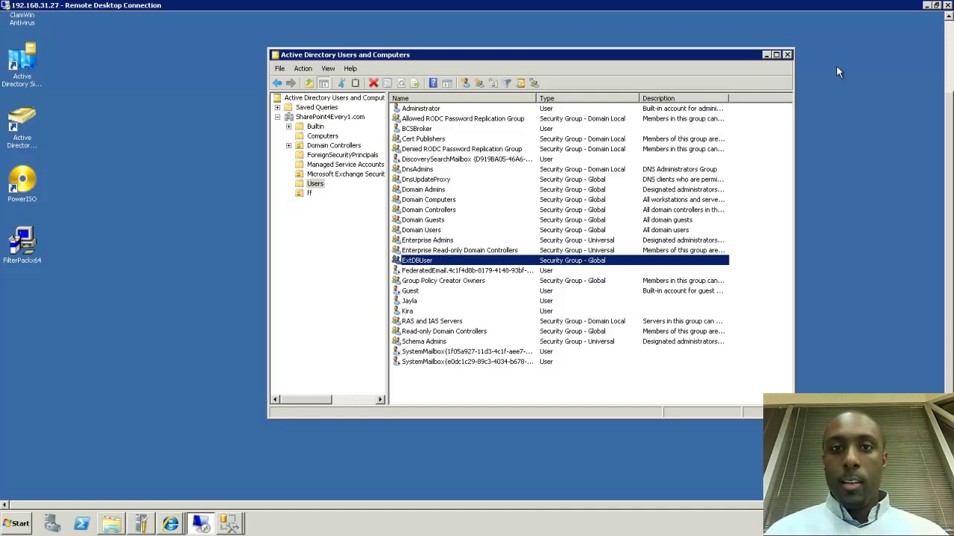
Create a Windows login for SharePoint4ever\ExtDBUser in the Login - New dialog
{"action": "left_click", "coordinate": [926, 5]}
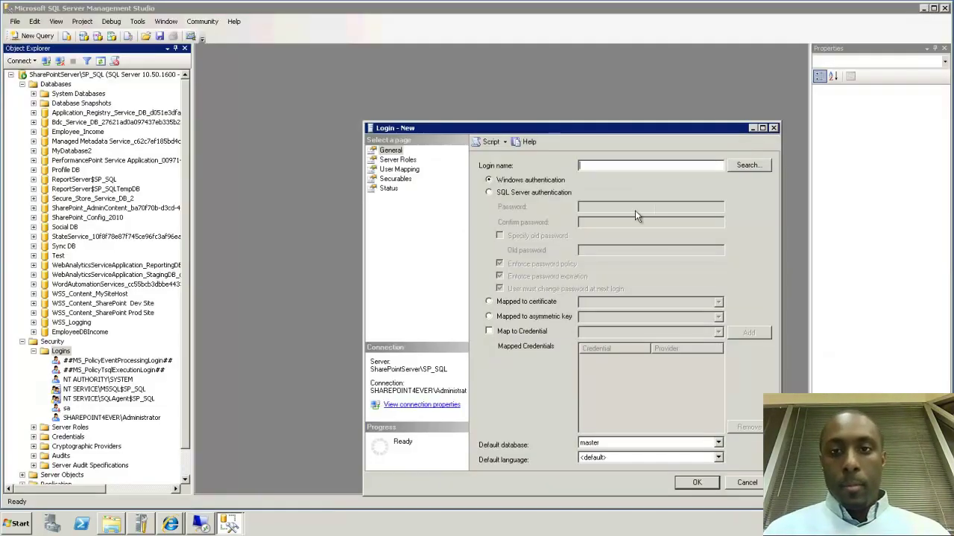
{"action": "type", "text": "Share"}
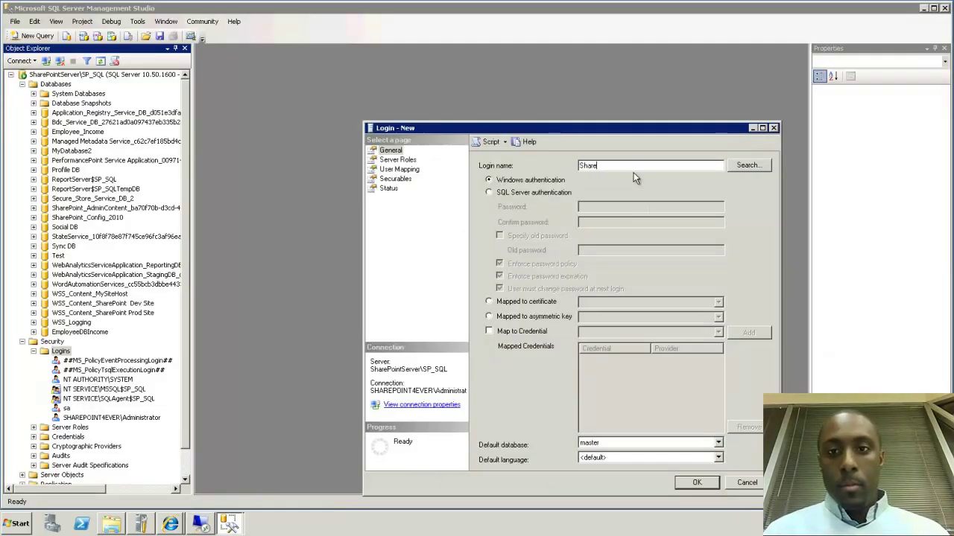
{"action": "type", "text": "Point4ever\\ExtDBUser"}
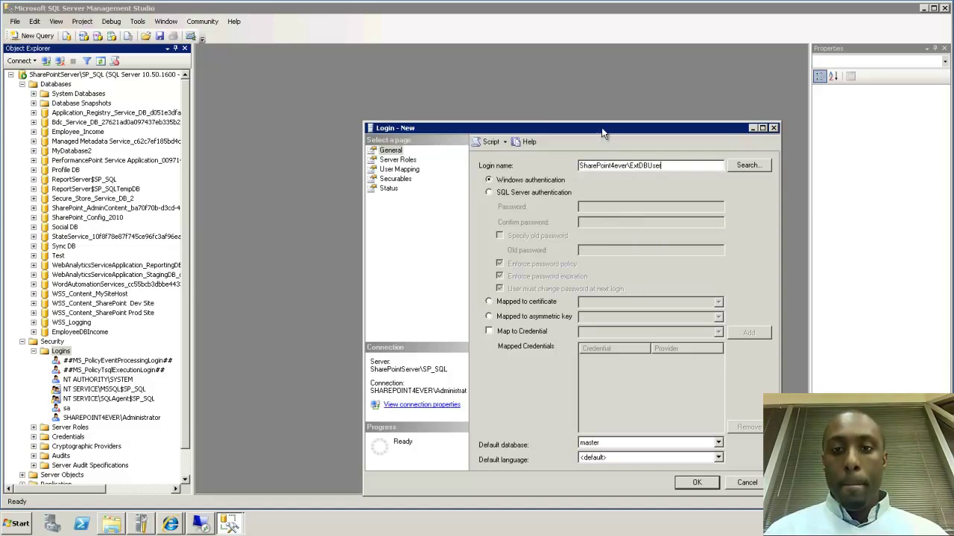
{"action": "left_click", "coordinate": [687, 484]}
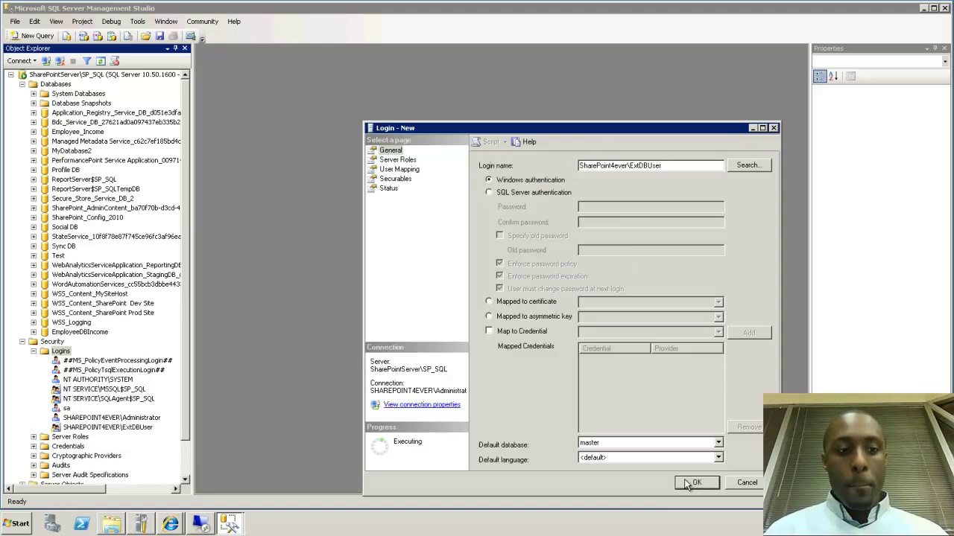
Grant the ExtDBUser login the sysadmin server role
{"action": "left_click", "coordinate": [138, 429]}
{"action": "right_click", "coordinate": [139, 429]}
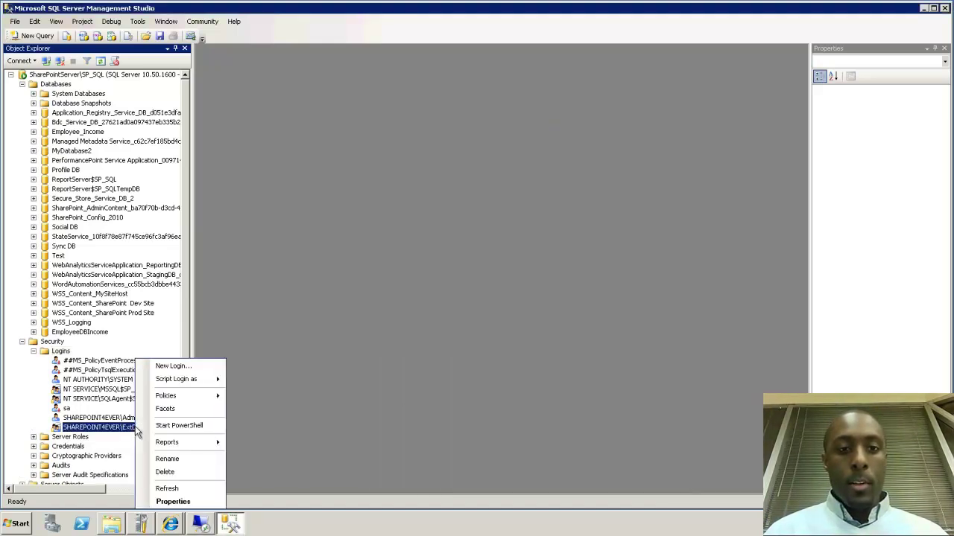
{"action": "left_click", "coordinate": [173, 501]}
{"action": "left_click", "coordinate": [395, 159]}
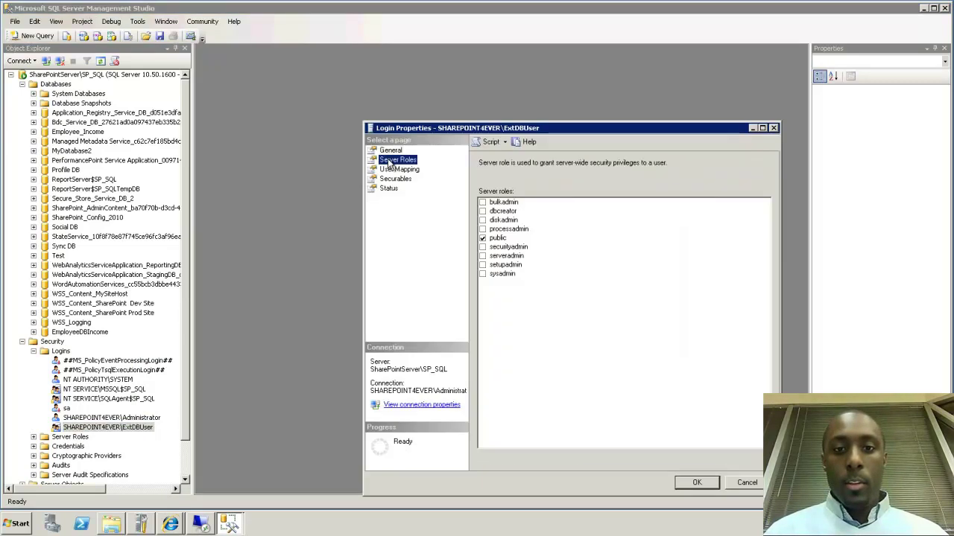
{"action": "left_click", "coordinate": [482, 274]}
{"action": "left_click", "coordinate": [482, 274]}
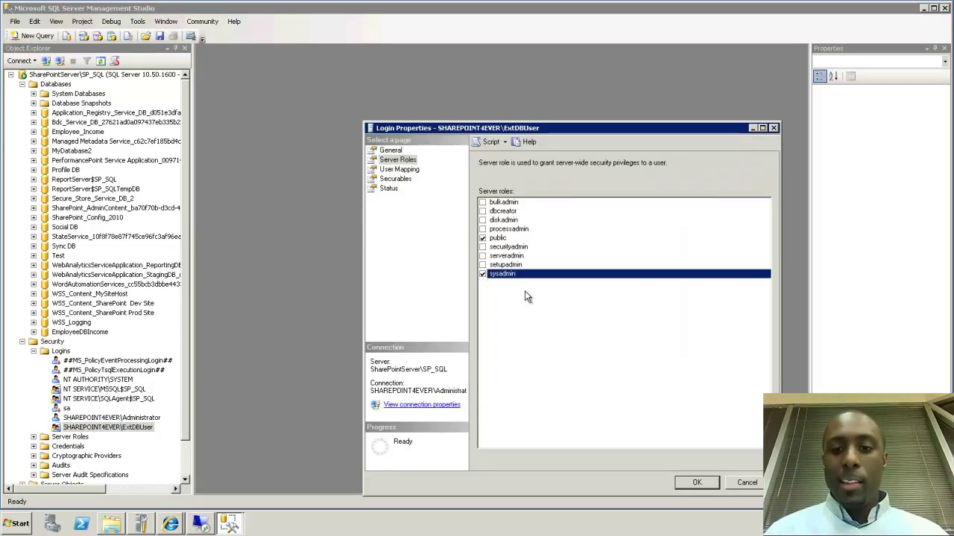
{"action": "left_click", "coordinate": [678, 481]}
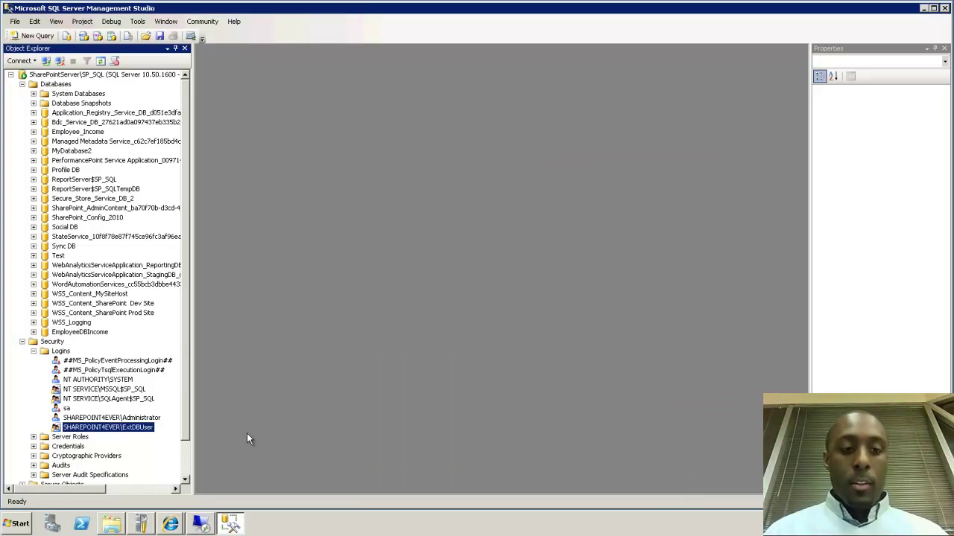
Recheck the ExtDBUser login's server roles, then minimize Management Studio to the desktop
{"action": "right_click", "coordinate": [138, 428]}
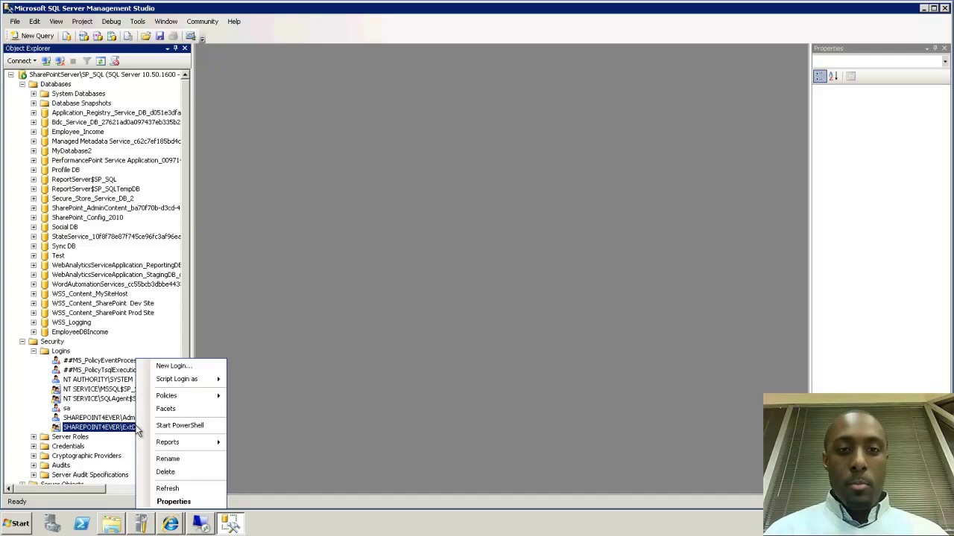
{"action": "left_click", "coordinate": [175, 501]}
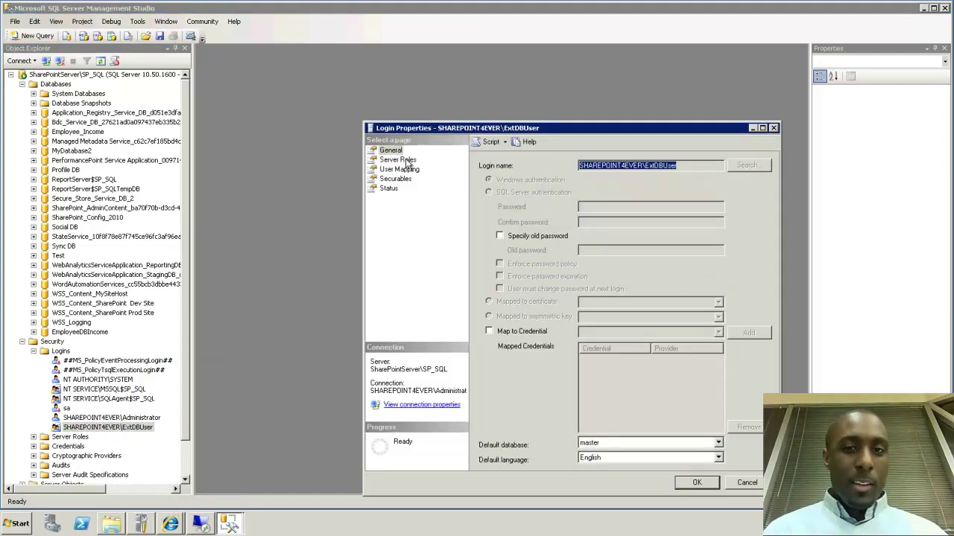
{"action": "left_click", "coordinate": [401, 161]}
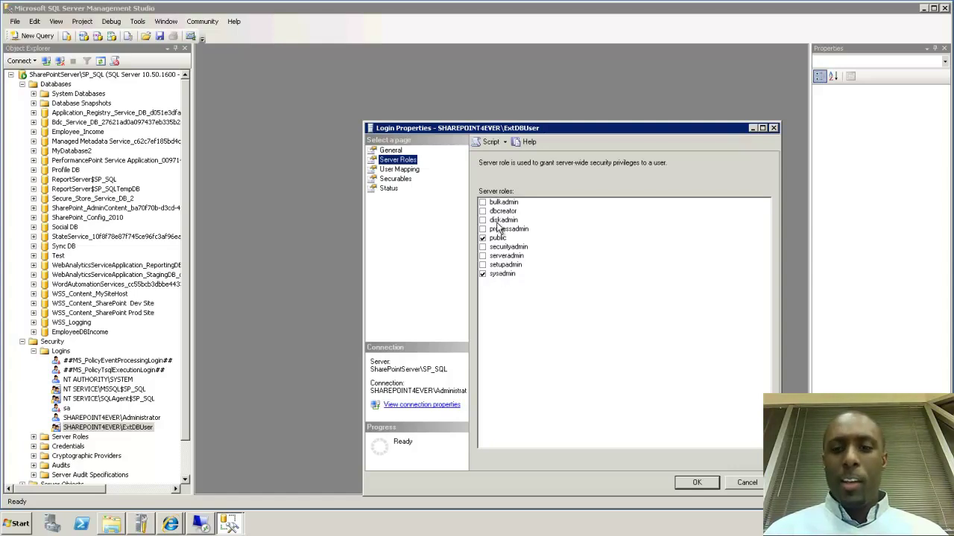
{"action": "left_click", "coordinate": [728, 482]}
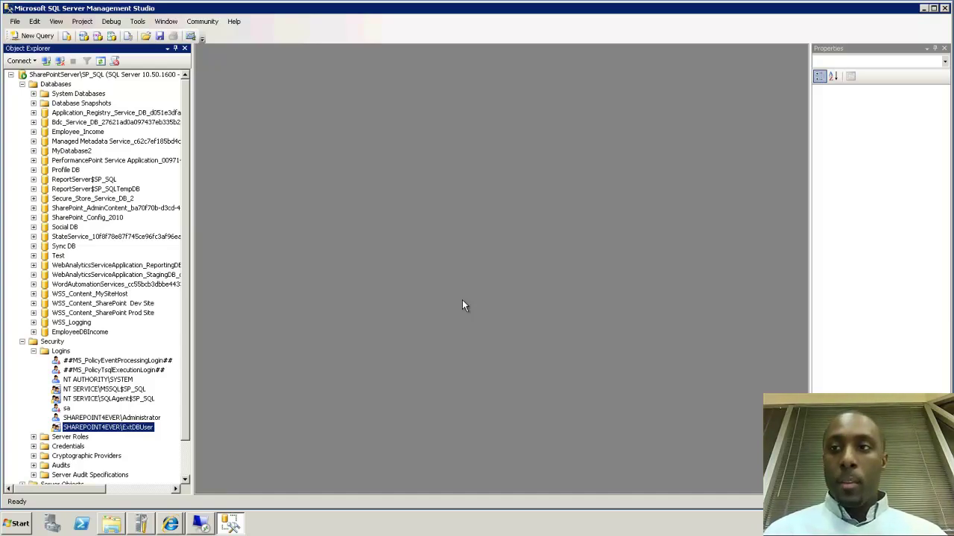
{"action": "left_click", "coordinate": [923, 8]}
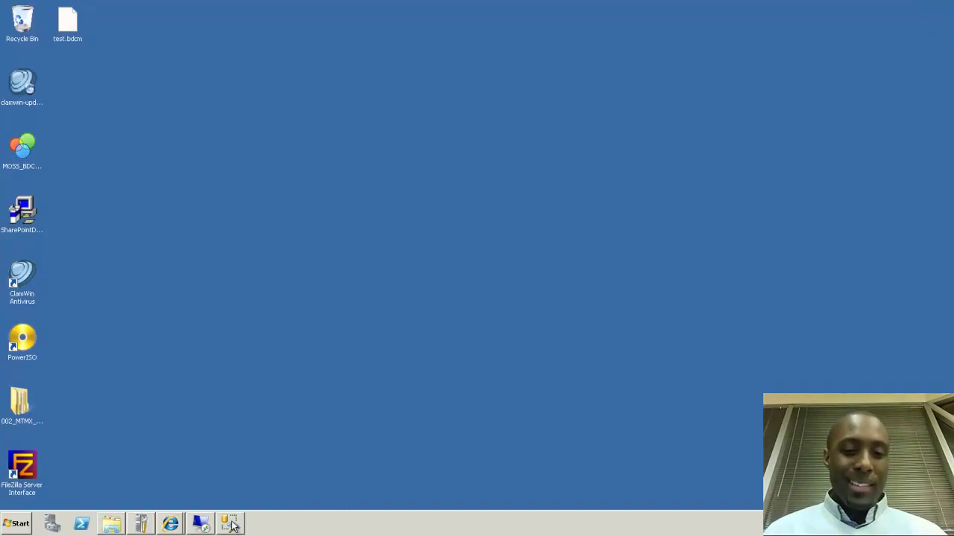
{"action": "mouse_move", "coordinate": [231, 522]}
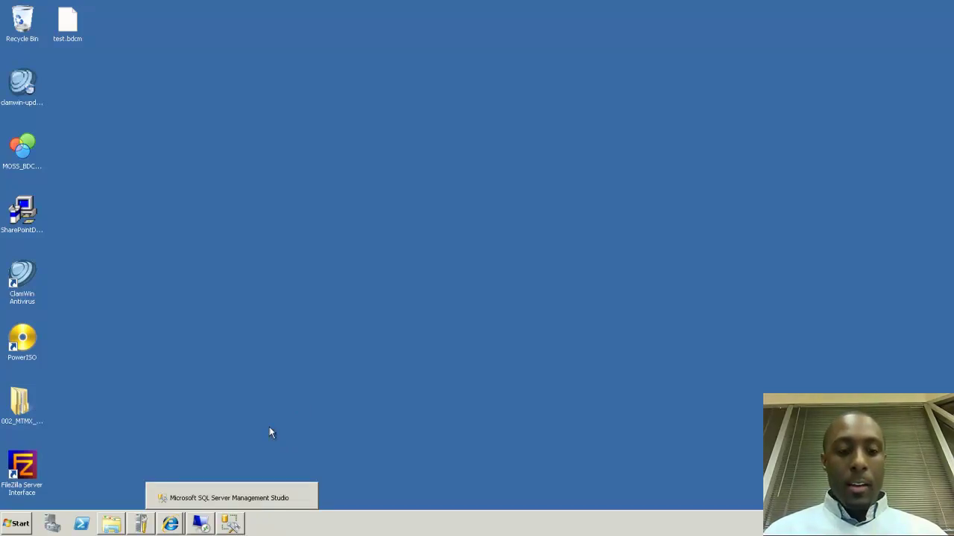
{"action": "left_click", "coordinate": [205, 526]}
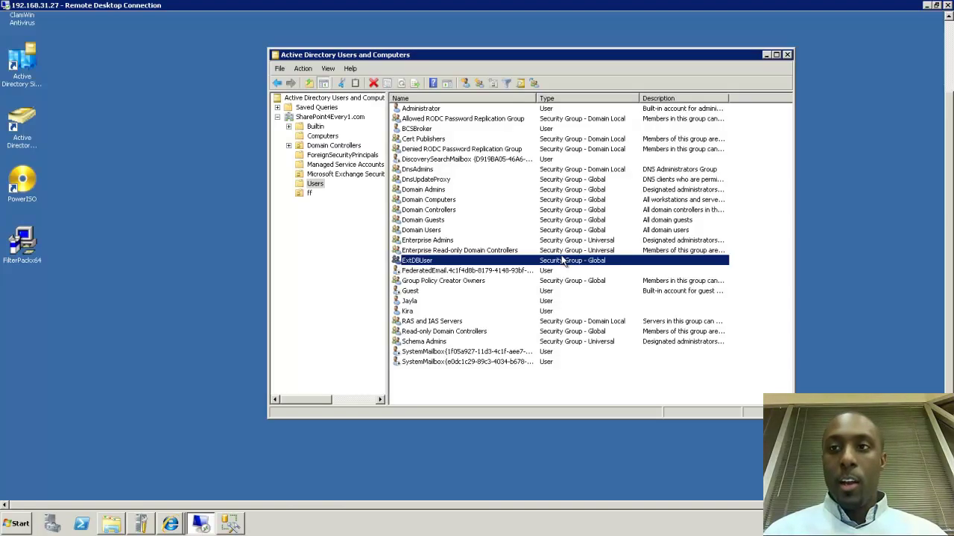
{"action": "left_click", "coordinate": [928, 5]}
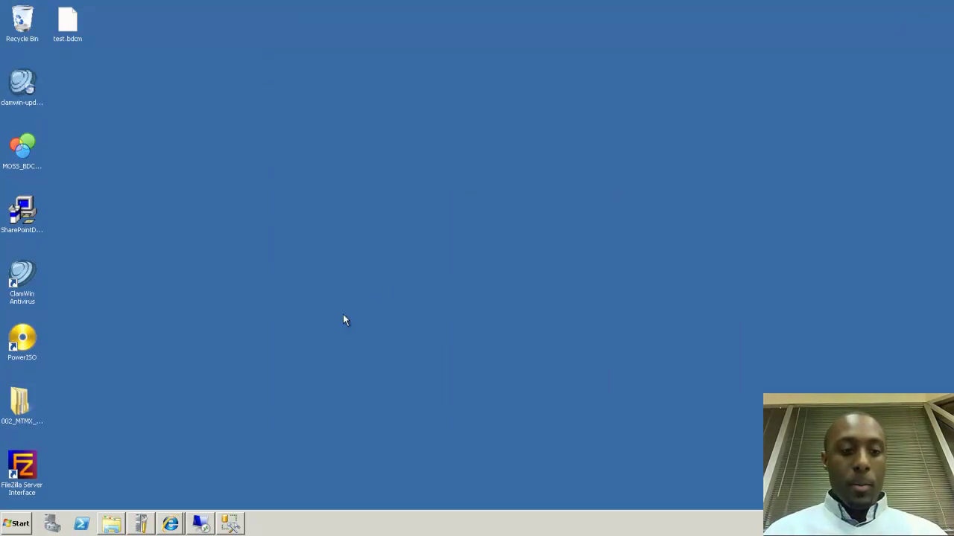
Launch SharePoint Designer 2010 from the Start menu and open Site Collection 5 from Recent Sites
{"action": "left_click", "coordinate": [21, 525]}
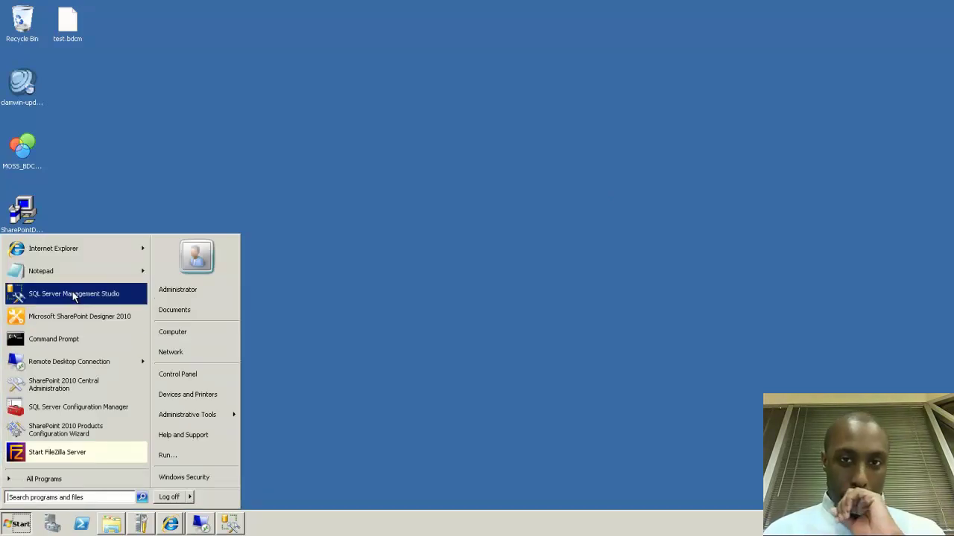
{"action": "left_click", "coordinate": [68, 317]}
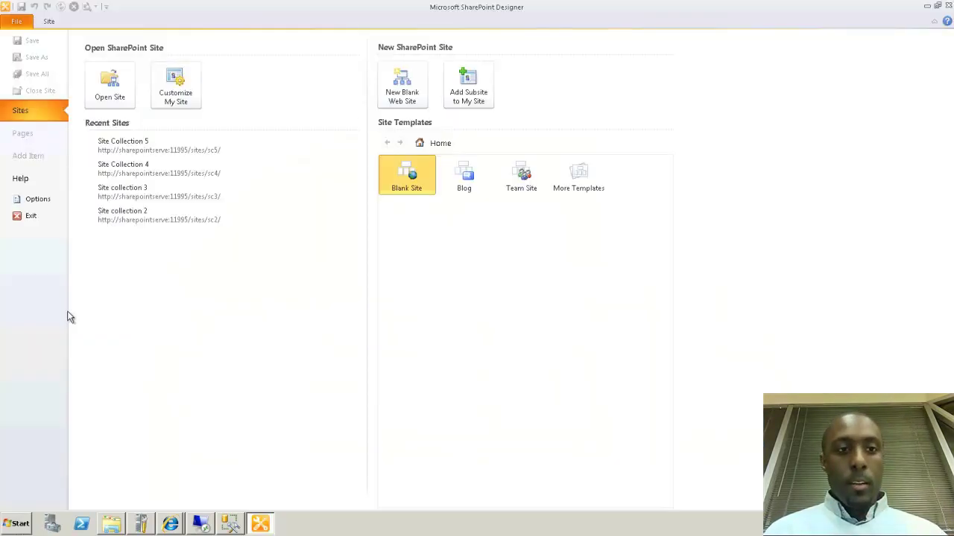
{"action": "left_click", "coordinate": [167, 151]}
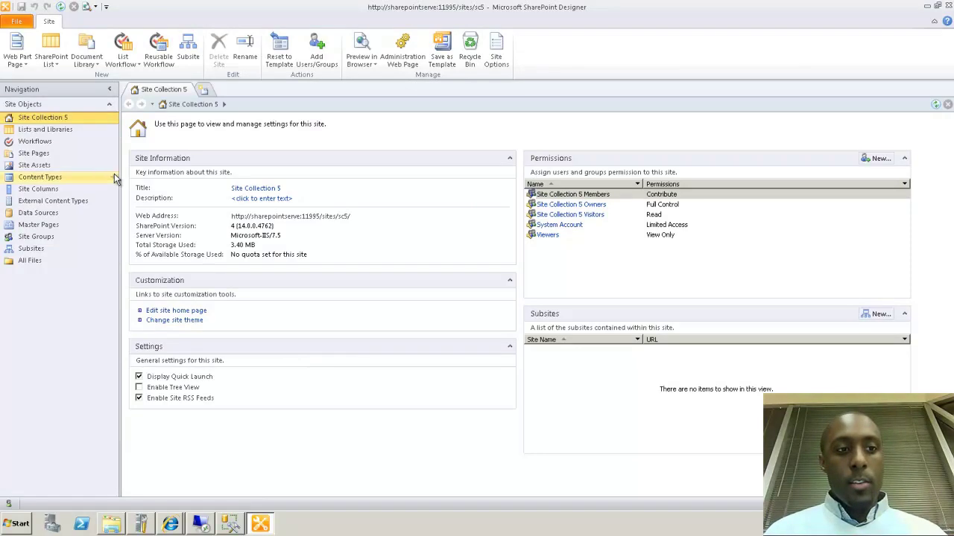
Create a new external content type and name it Employee_Income
{"action": "left_click", "coordinate": [53, 205]}
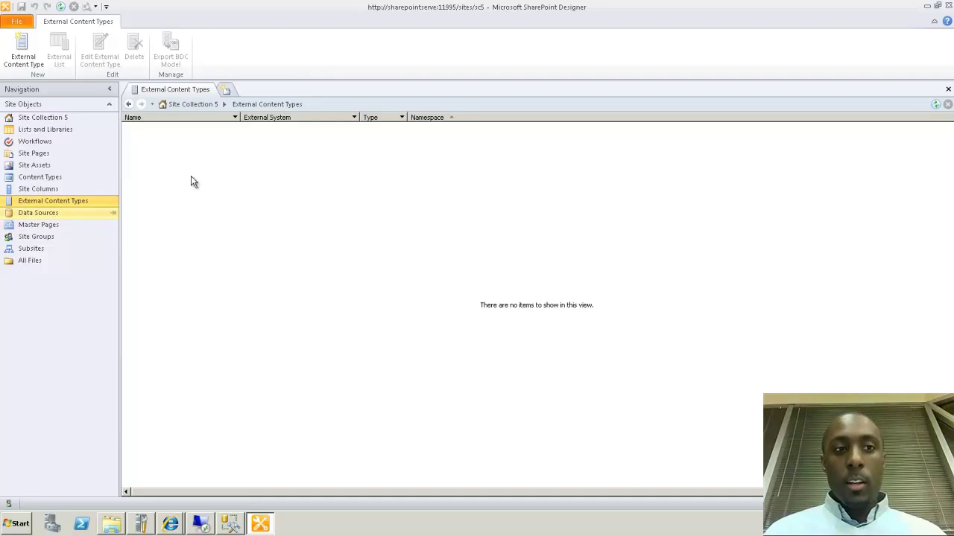
{"action": "left_click", "coordinate": [22, 52]}
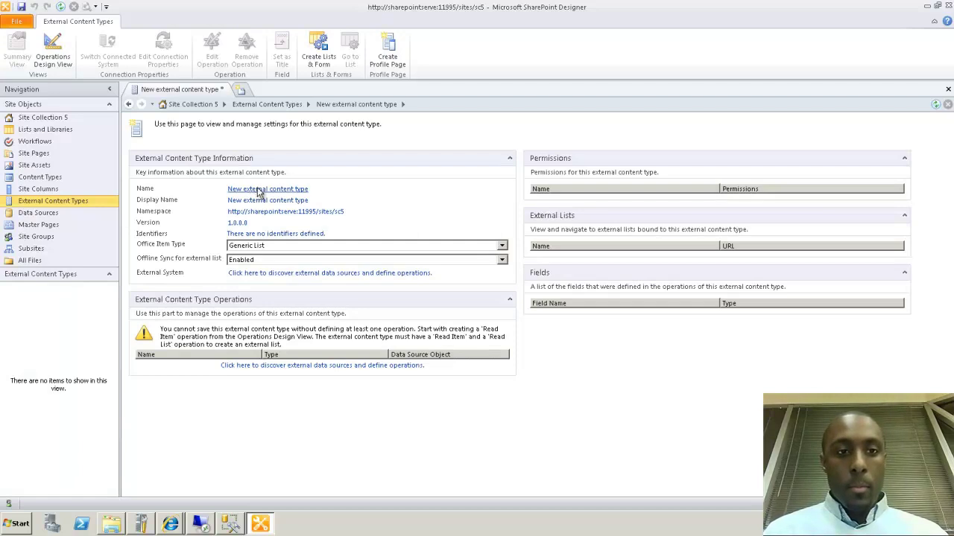
{"action": "left_click", "coordinate": [259, 190]}
{"action": "type", "text": "Empl"}
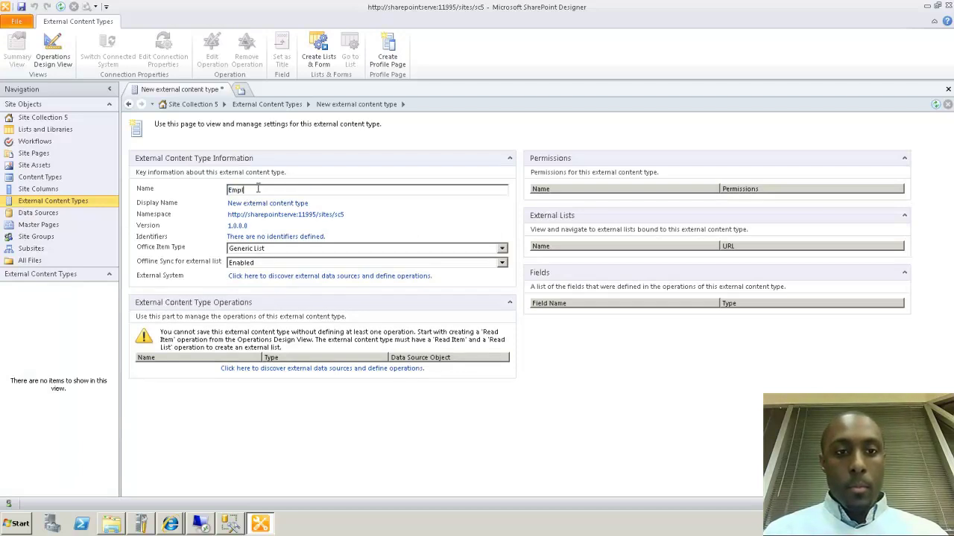
{"action": "type", "text": "oyeeInfo"}
{"action": "key", "text": "BackSpace"}
{"action": "key", "text": "BackSpace"}
{"action": "key", "text": "BackSpace"}
{"action": "key", "text": "BackSpace"}
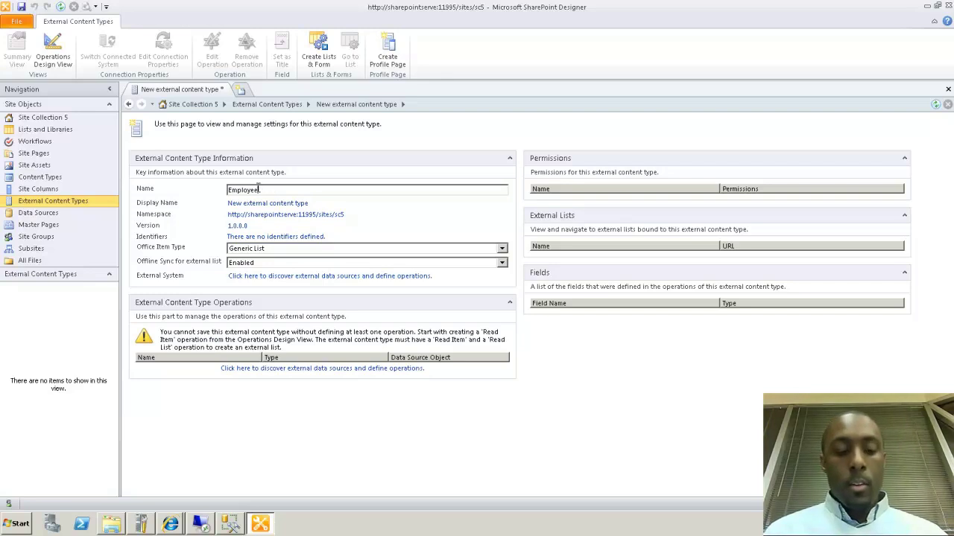
{"action": "type", "text": "Income"}
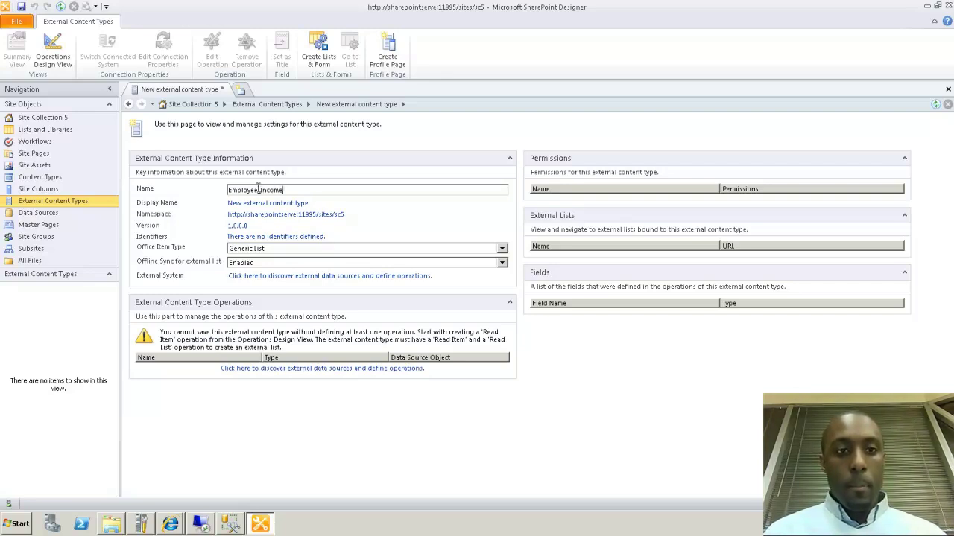
{"action": "key", "text": "Tab"}
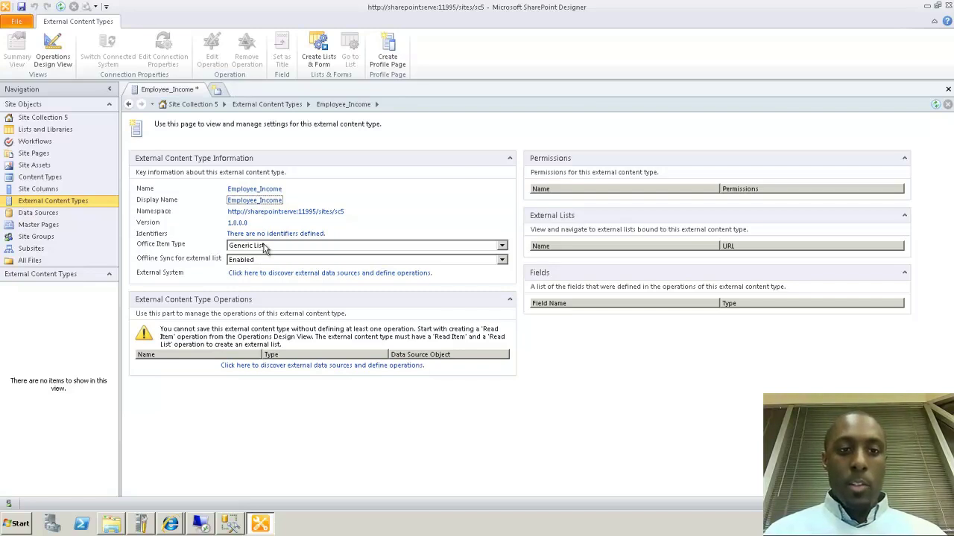
Keep Generic List as the Office item type with offline sync enabled, then go to data source discovery
{"action": "left_click", "coordinate": [272, 250]}
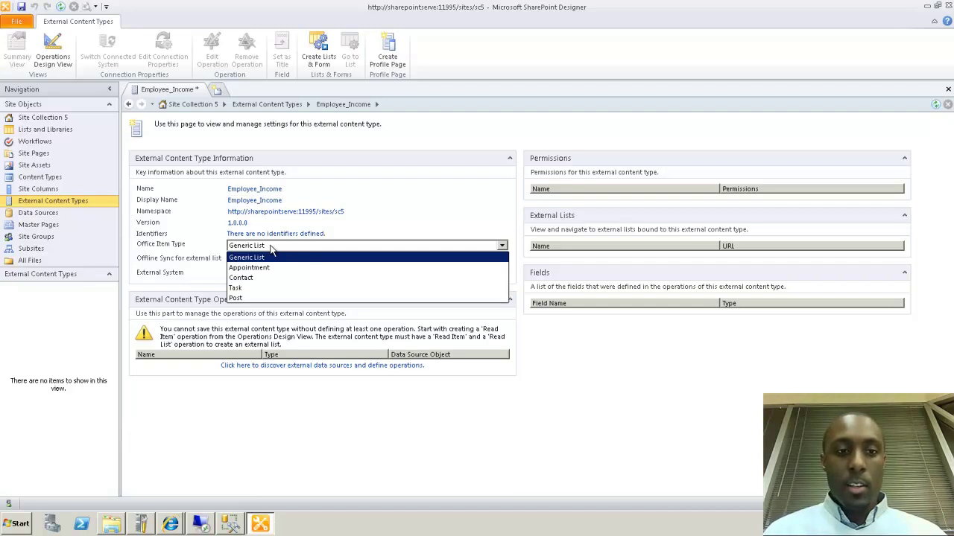
{"action": "left_click", "coordinate": [271, 257]}
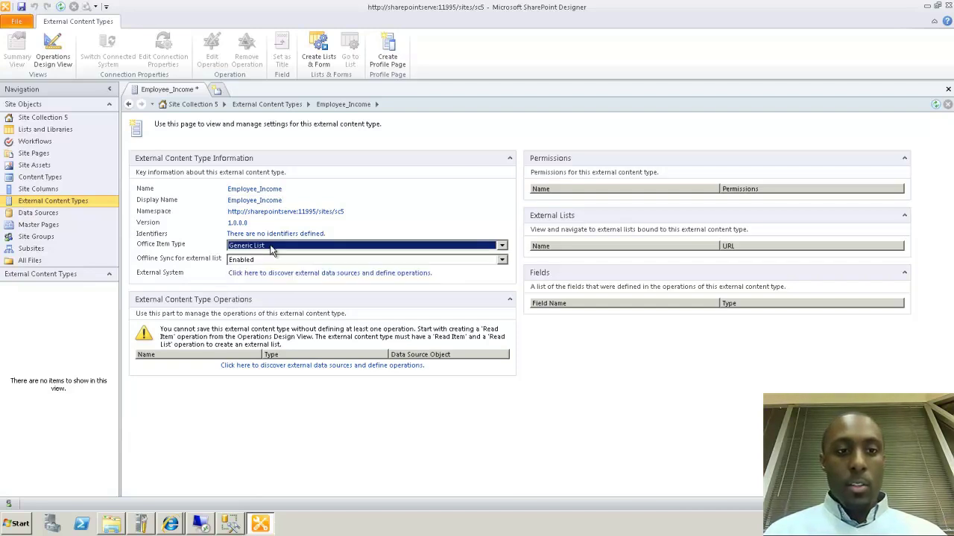
{"action": "left_click", "coordinate": [269, 260]}
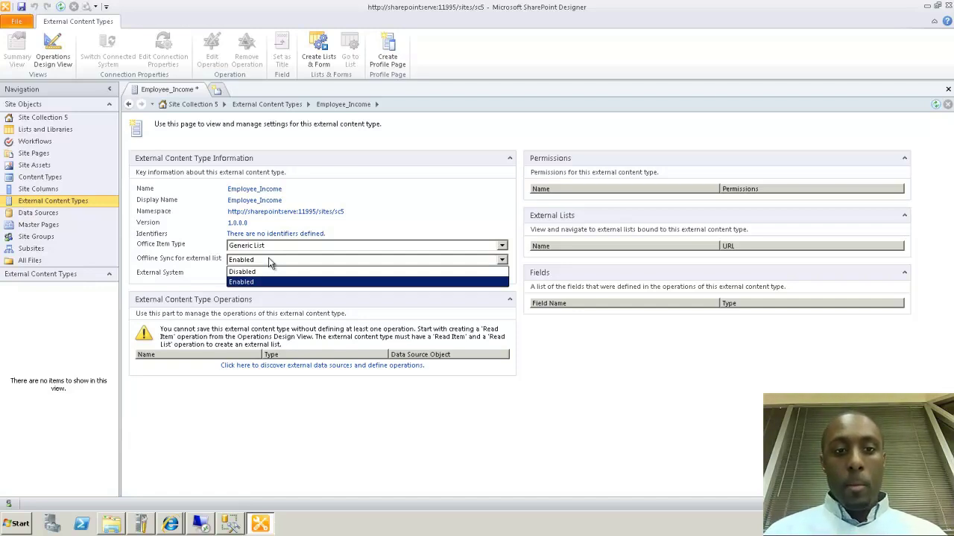
{"action": "left_click", "coordinate": [270, 261]}
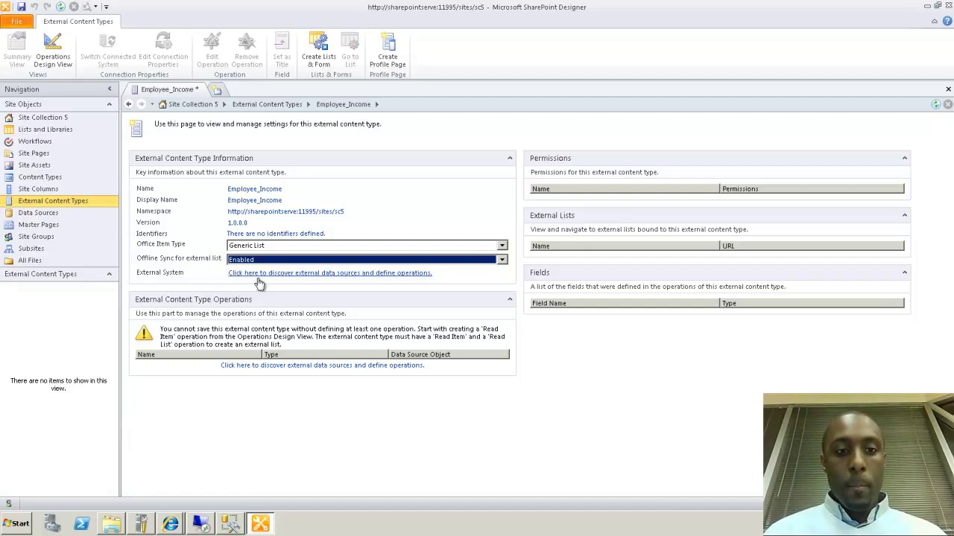
{"action": "left_click", "coordinate": [282, 276]}
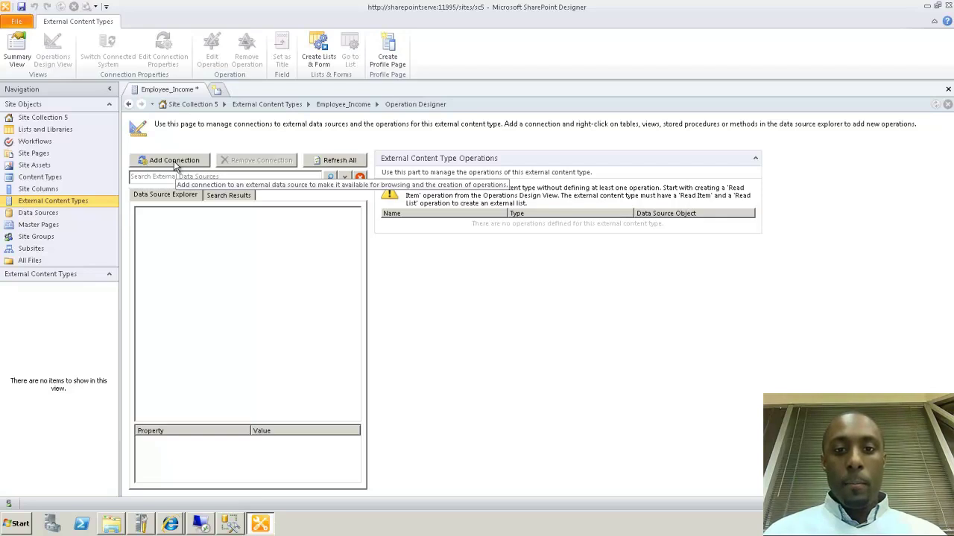
Add a SQL Server data source connection, then bring SQL Server Management Studio forward
{"action": "left_click", "coordinate": [174, 161]}
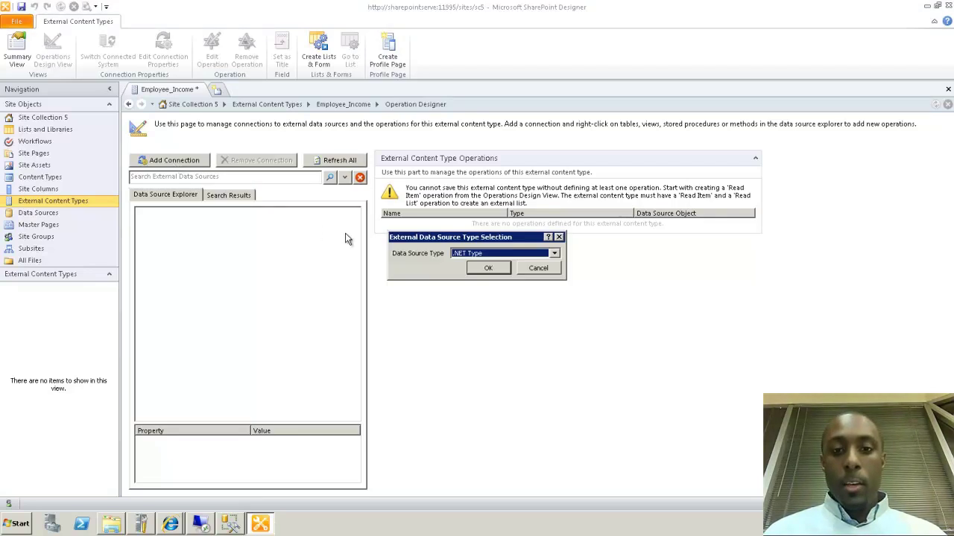
{"action": "left_click", "coordinate": [554, 254]}
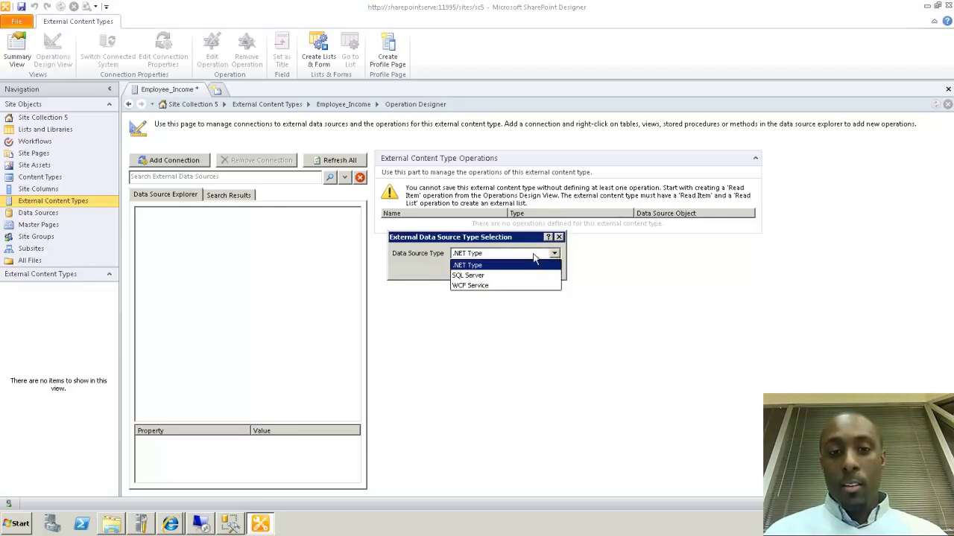
{"action": "left_click", "coordinate": [497, 276]}
{"action": "left_click", "coordinate": [496, 269]}
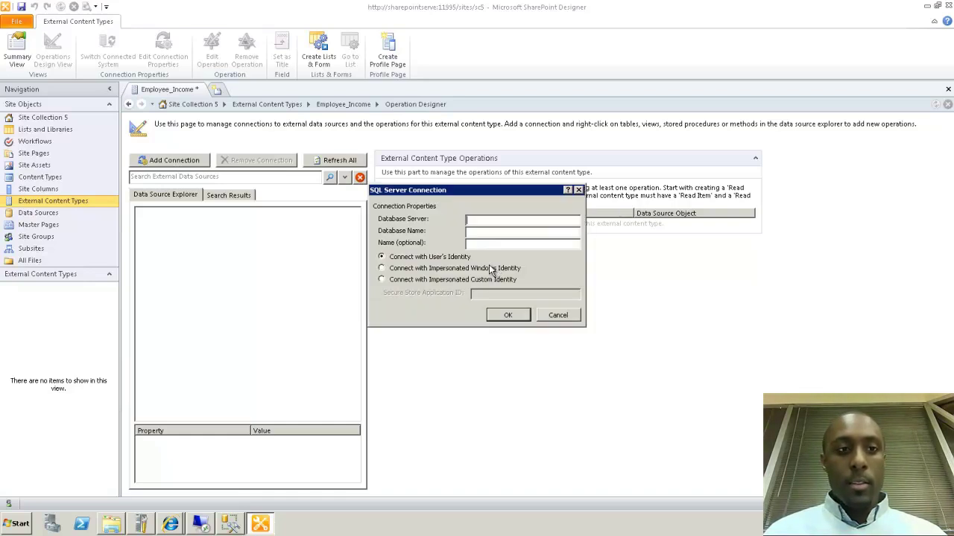
{"action": "left_click", "coordinate": [229, 523]}
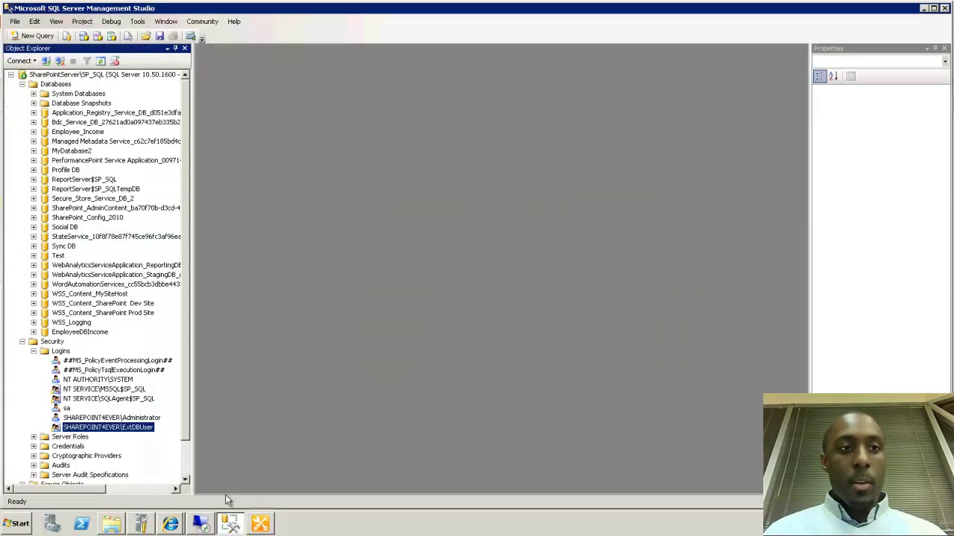
Copy the database engine server name and paste SharePointServer\SP_SQL into Database Server
{"action": "left_click", "coordinate": [21, 60]}
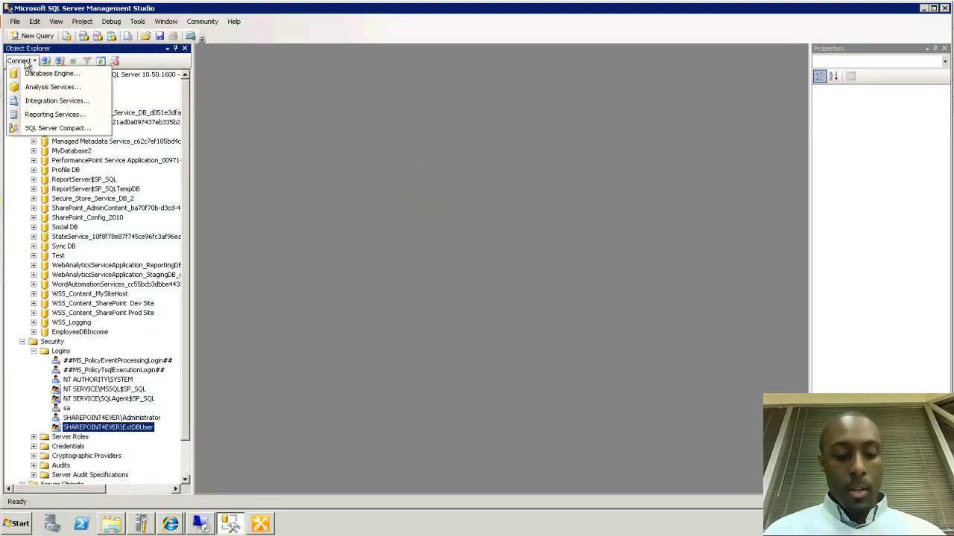
{"action": "left_click", "coordinate": [39, 74]}
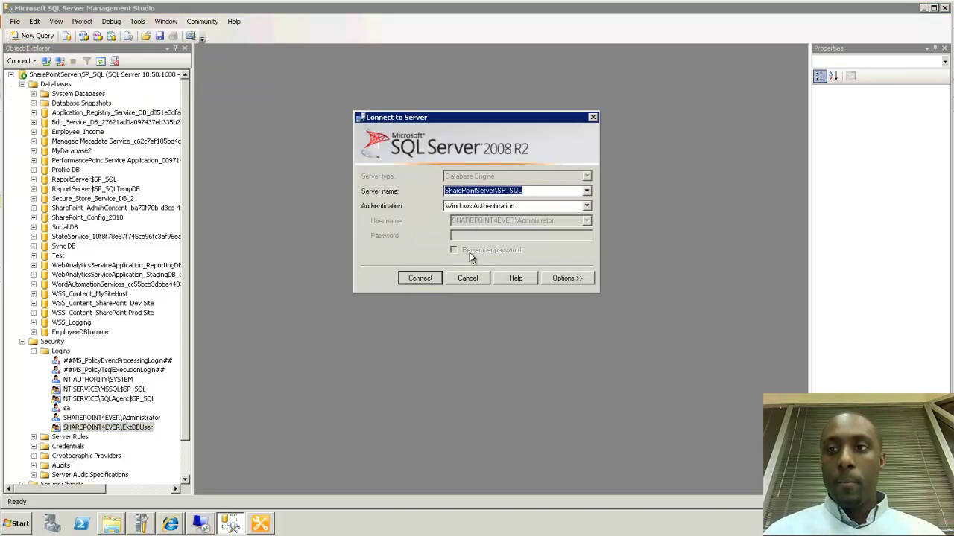
{"action": "left_click", "coordinate": [467, 278]}
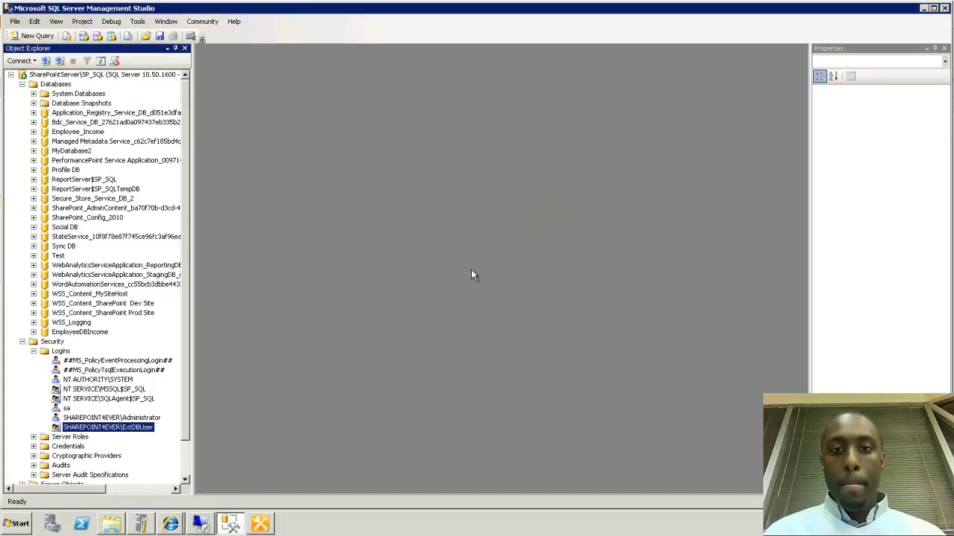
{"action": "left_click", "coordinate": [923, 8]}
{"action": "left_click", "coordinate": [540, 221]}
{"action": "type", "text": "SharePointServer\\SP_SQL"}
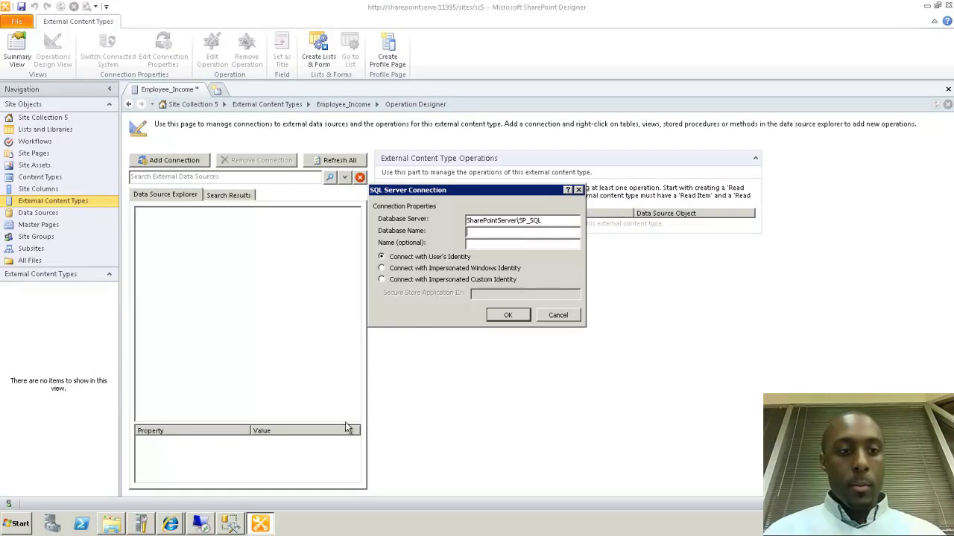
Copy the EmployeeDBIncome database name from Object Explorer and minimize Management Studio
{"action": "left_click", "coordinate": [237, 529]}
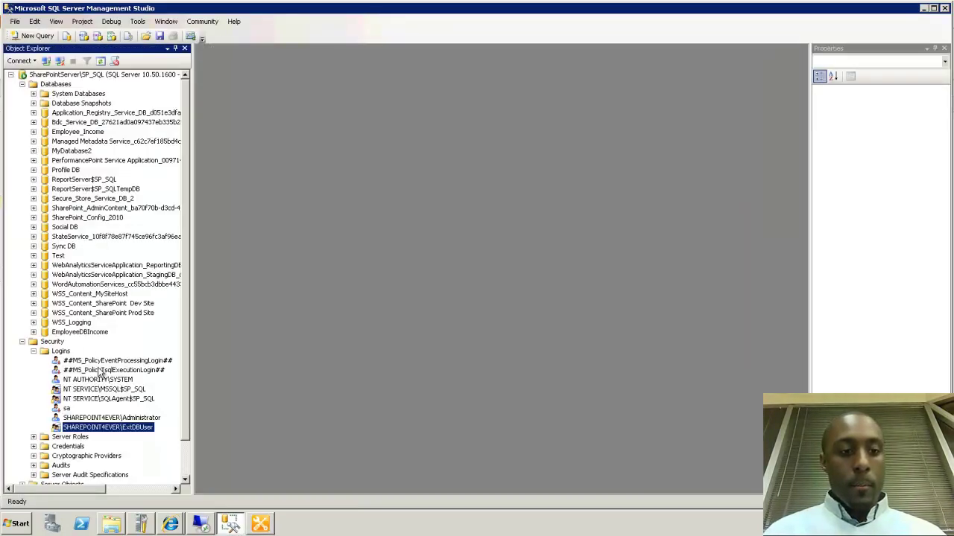
{"action": "right_click", "coordinate": [79, 333]}
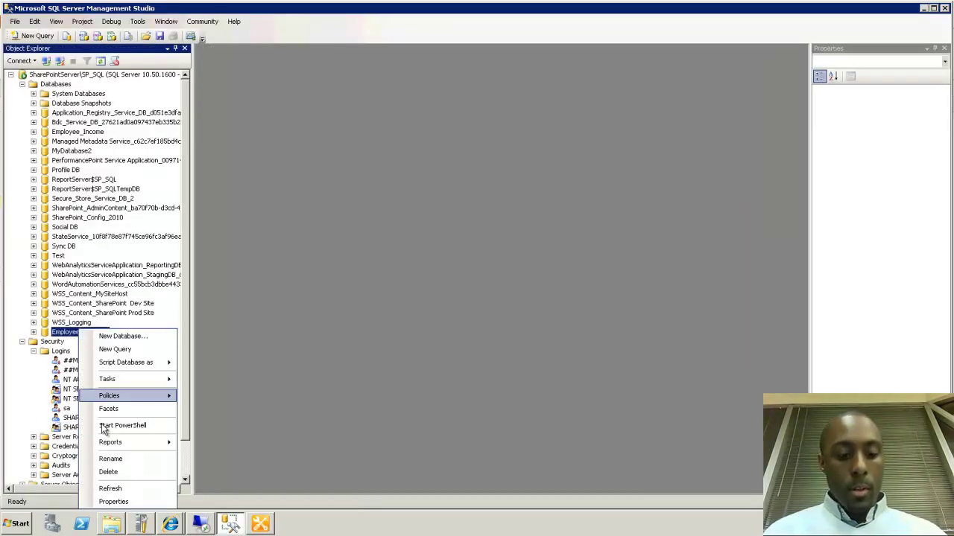
{"action": "left_click", "coordinate": [104, 461]}
{"action": "key", "text": "ctrl+c"}
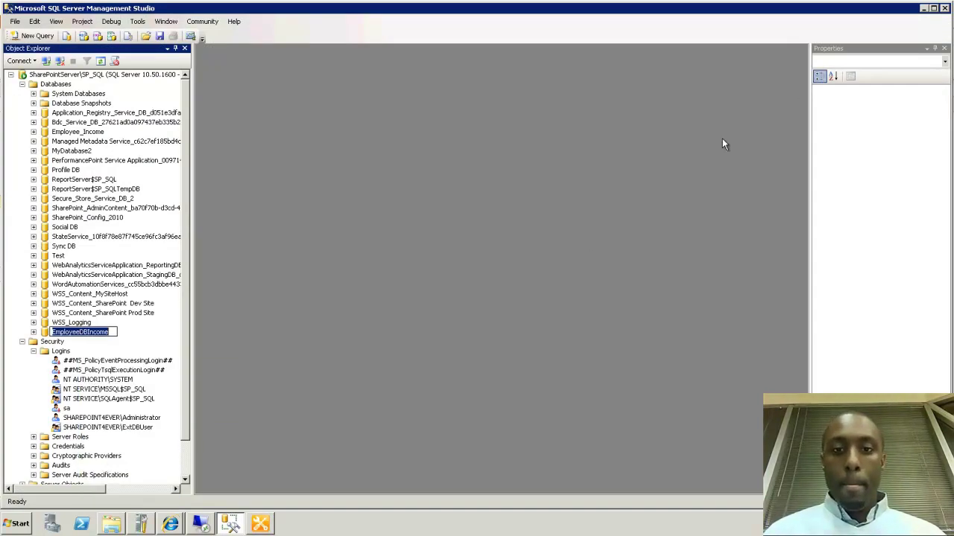
{"action": "left_click", "coordinate": [924, 9]}
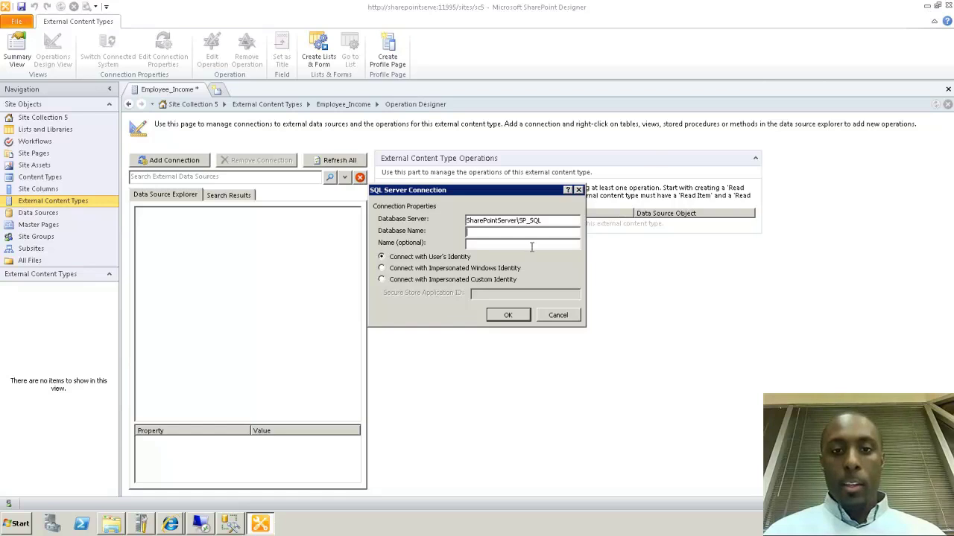
Enter EmployeeDBIncome as the database name, keep Connect with User's Identity, and confirm
{"action": "left_click", "coordinate": [532, 233]}
{"action": "key", "text": "ctrl+v"}
{"action": "left_click", "coordinate": [526, 246]}
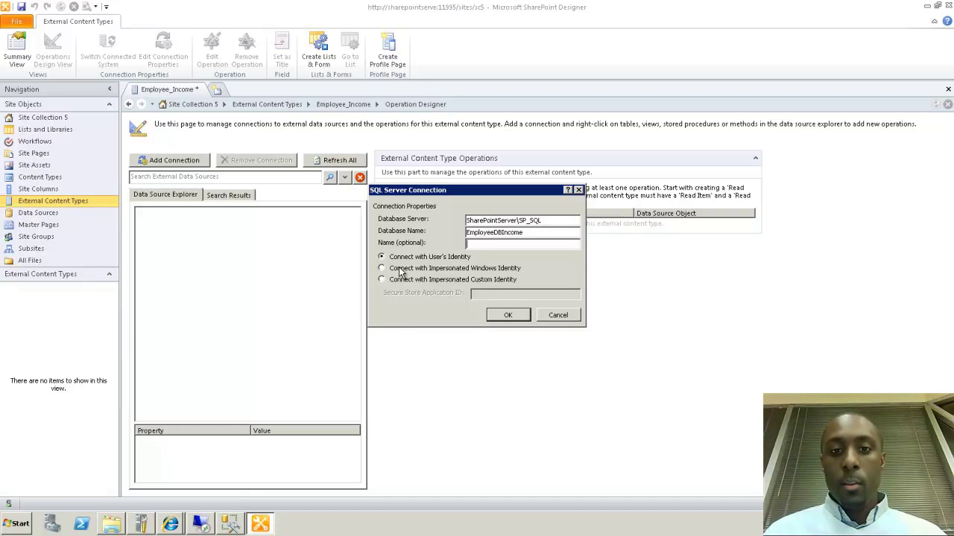
{"action": "left_click", "coordinate": [399, 269]}
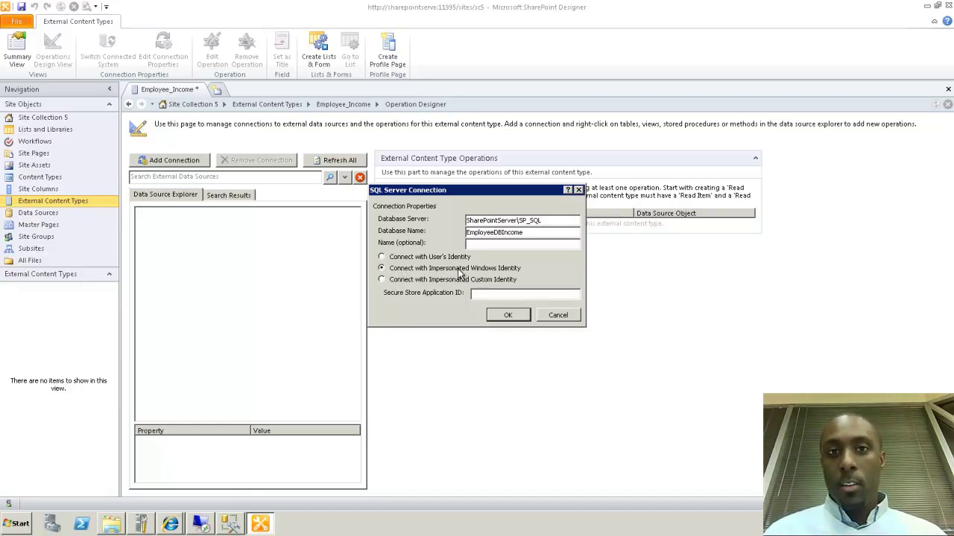
{"action": "left_click", "coordinate": [478, 296]}
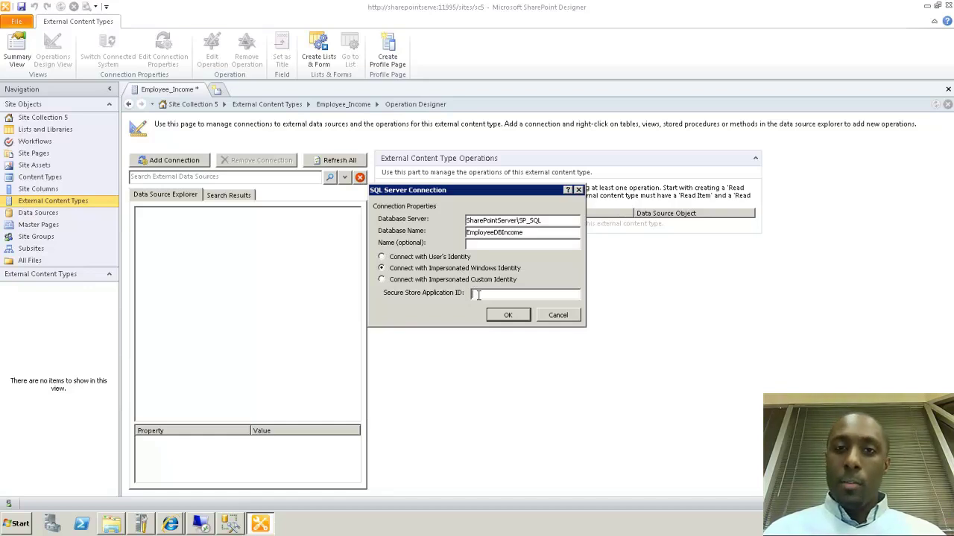
{"action": "left_click", "coordinate": [419, 260]}
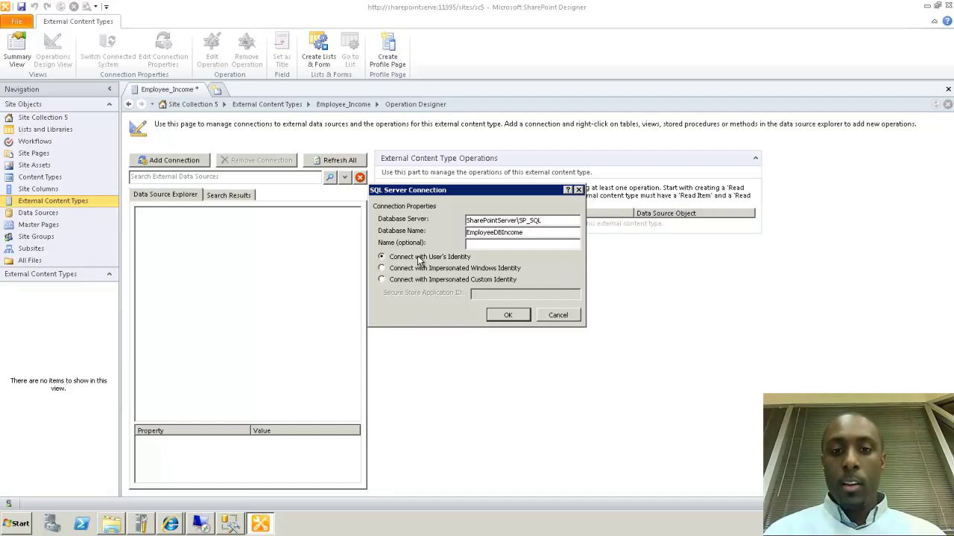
{"action": "left_click", "coordinate": [507, 315]}
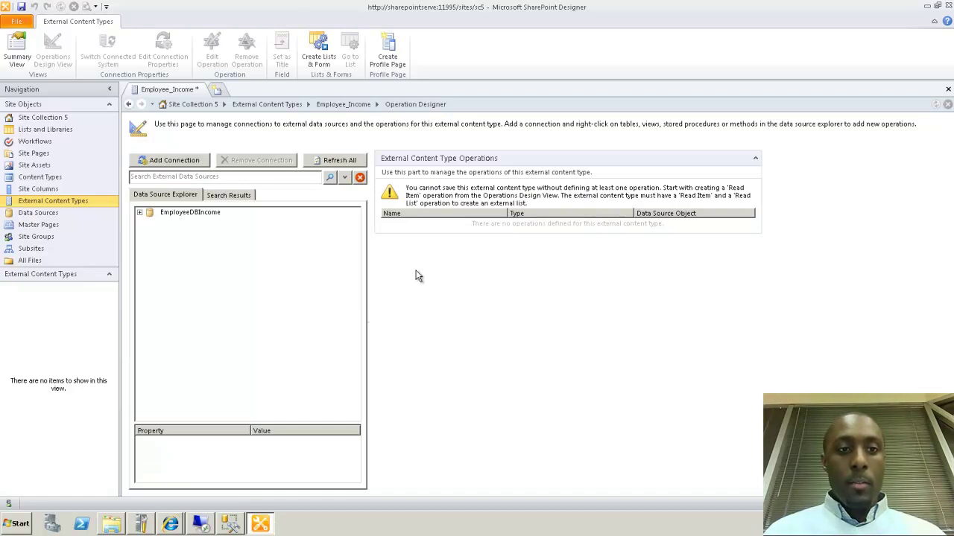
Expand EmployeeDBIncome's Tables and bring up the operations menu for EmployeeIncomeDetails
{"action": "left_click", "coordinate": [140, 213]}
{"action": "left_click", "coordinate": [149, 223]}
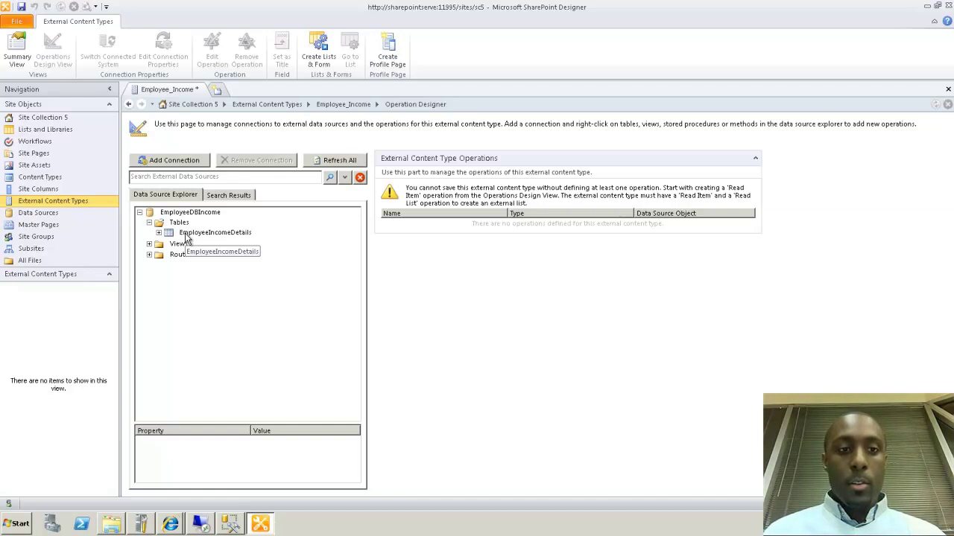
{"action": "right_click", "coordinate": [187, 237]}
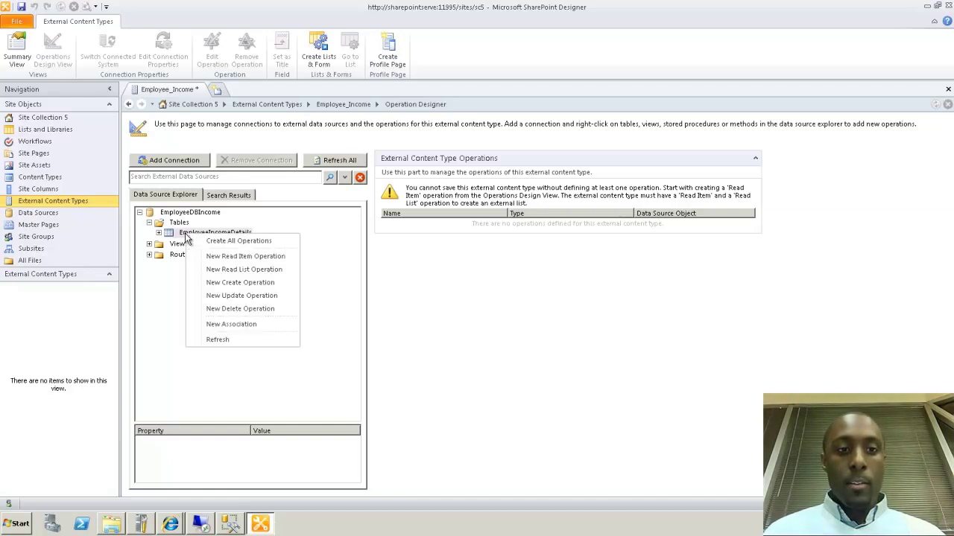
{"action": "left_click", "coordinate": [159, 234]}
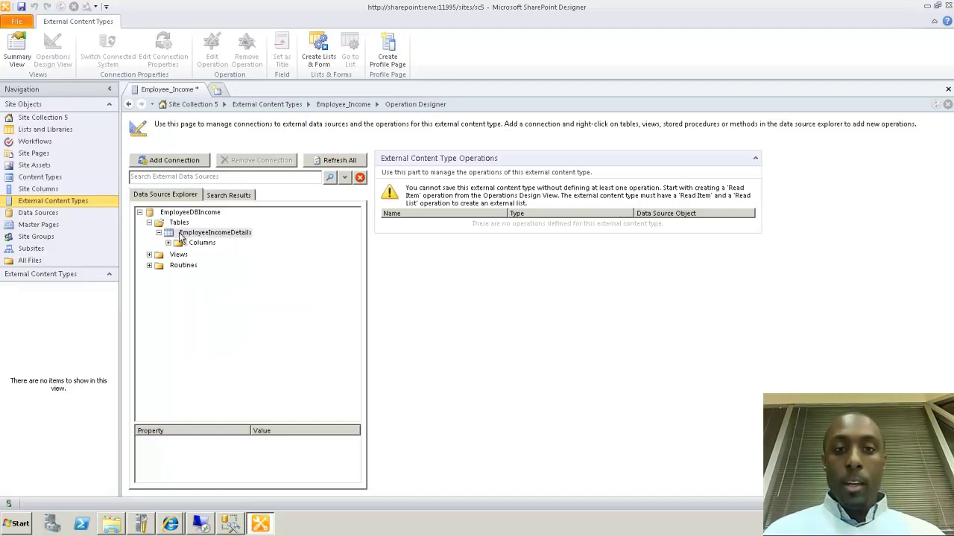
{"action": "right_click", "coordinate": [188, 235]}
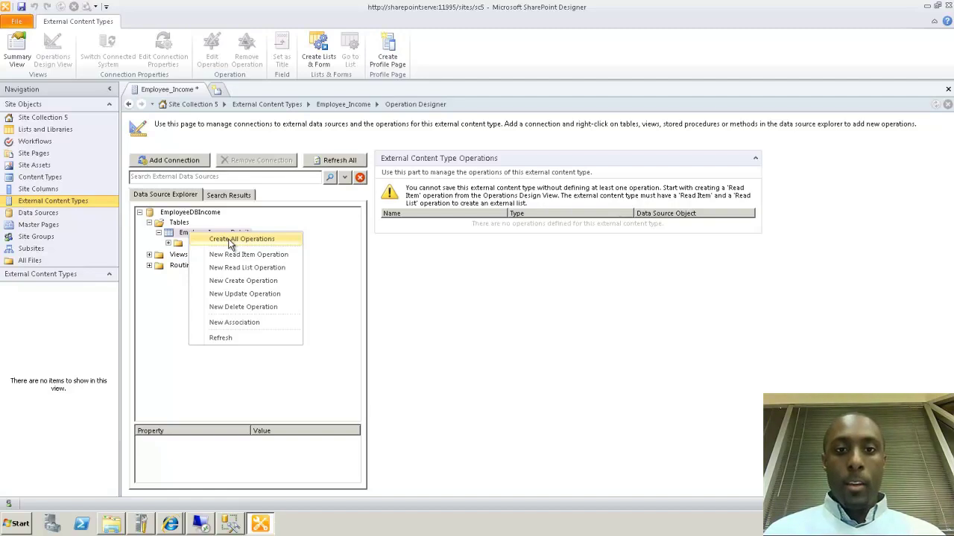
Start All operations for EmployeeIncomeDetails and make EmpName a read-only identifier shown in the picker
{"action": "left_click", "coordinate": [230, 240]}
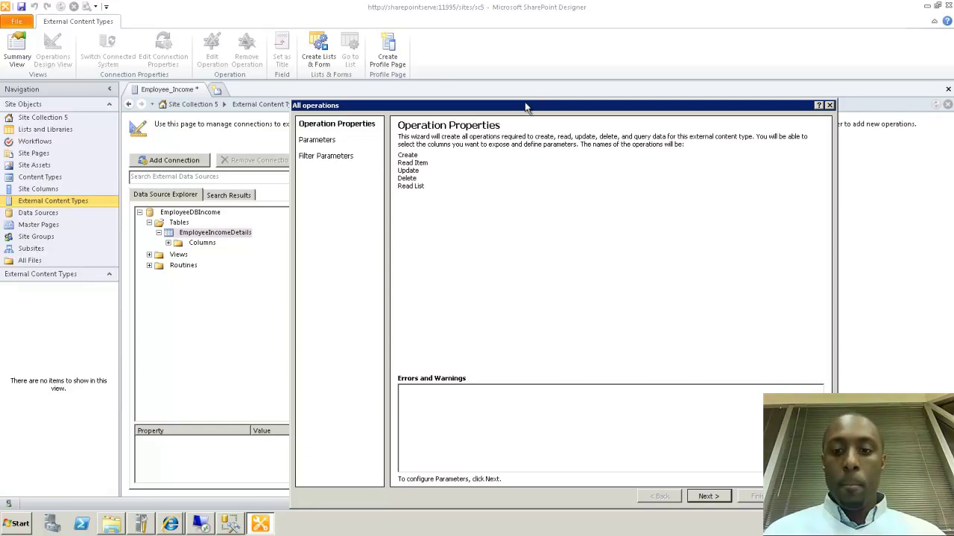
{"action": "left_click_drag", "start_coordinate": [527, 110], "coordinate": [514, 105]}
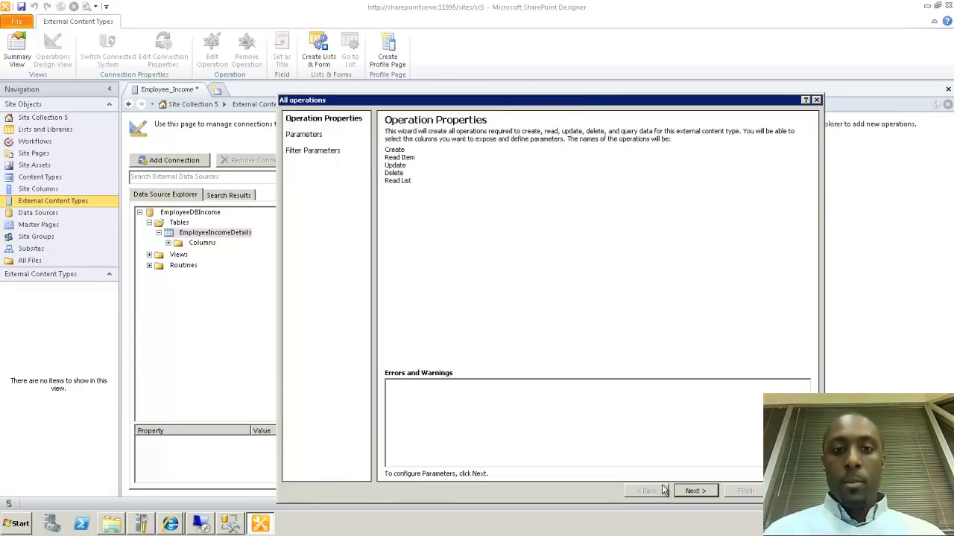
{"action": "left_click", "coordinate": [694, 492]}
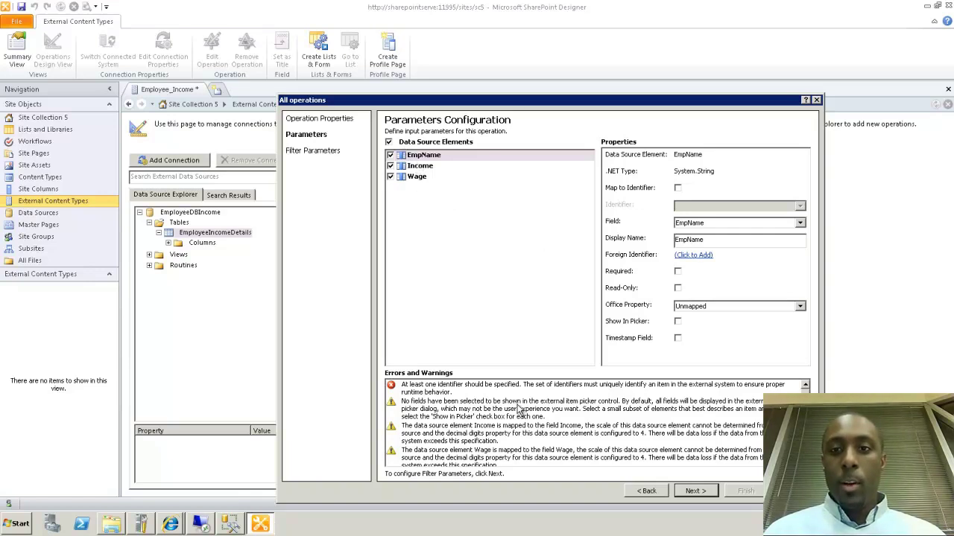
{"action": "left_click", "coordinate": [677, 189]}
{"action": "left_click", "coordinate": [677, 287]}
{"action": "left_click", "coordinate": [677, 321]}
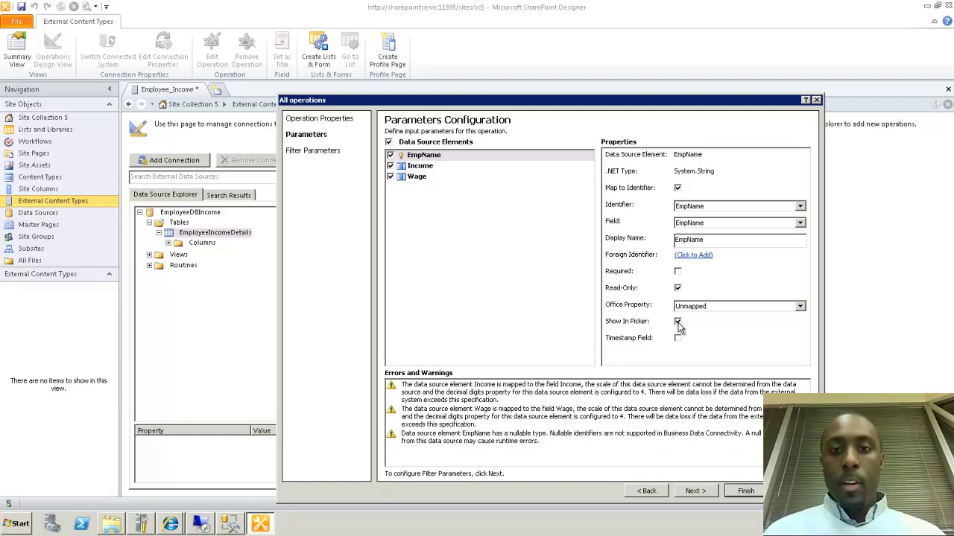
Review the Income and Wage element properties, then finish the wizard without filters
{"action": "left_click", "coordinate": [426, 166]}
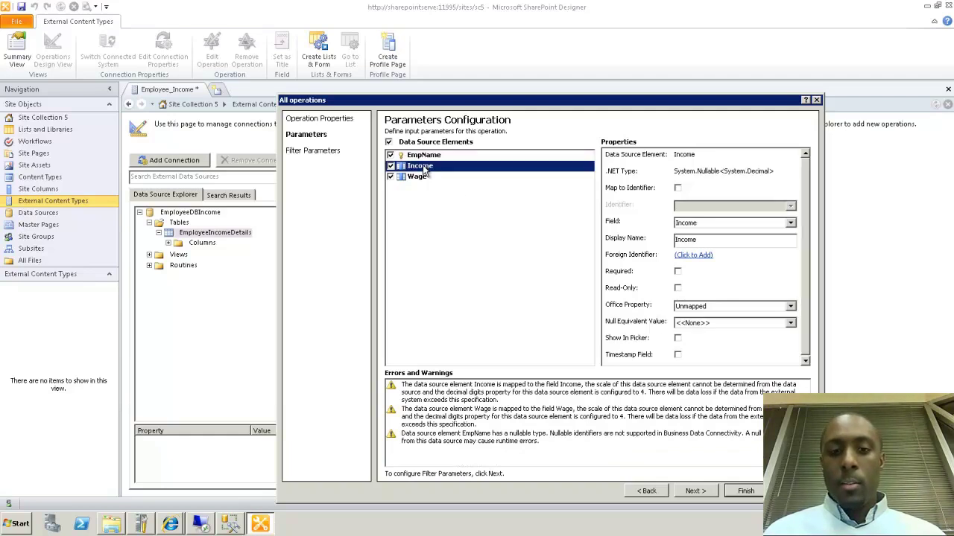
{"action": "left_click", "coordinate": [417, 179]}
{"action": "left_click", "coordinate": [423, 157]}
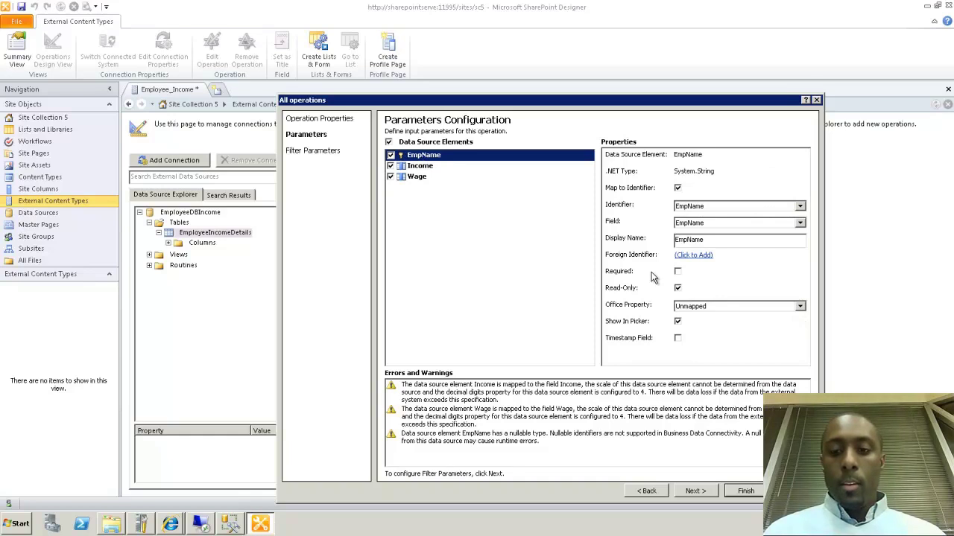
{"action": "left_click", "coordinate": [421, 166]}
{"action": "left_click", "coordinate": [422, 177]}
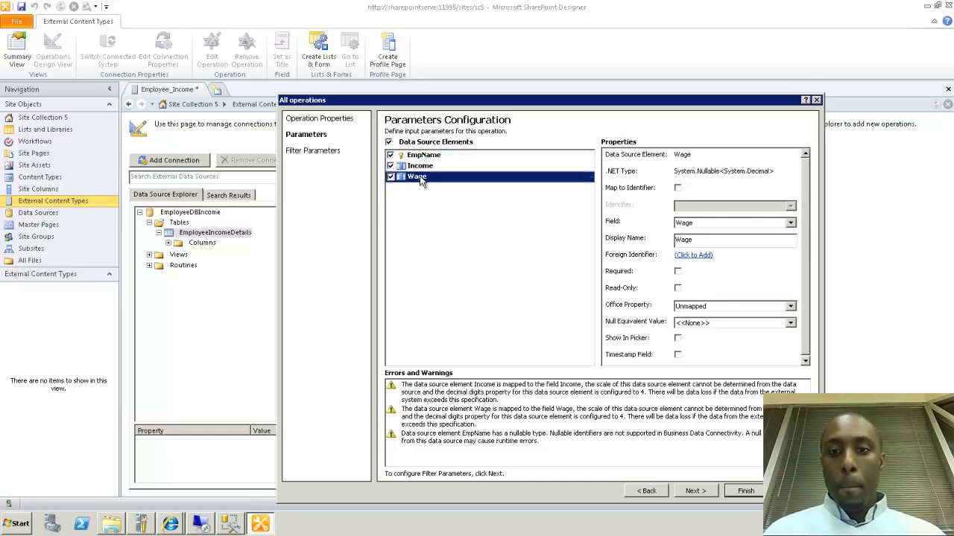
{"action": "left_click", "coordinate": [695, 491]}
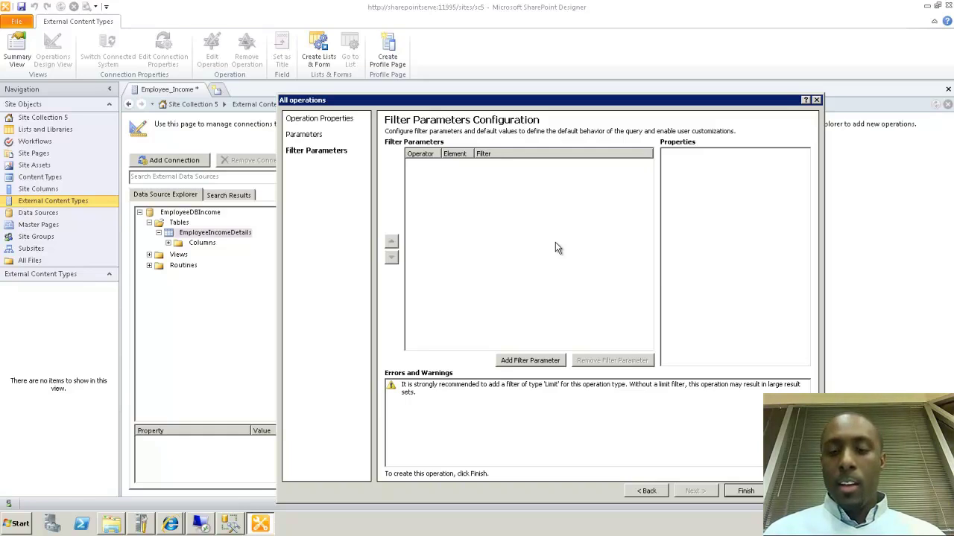
{"action": "left_click", "coordinate": [743, 492]}
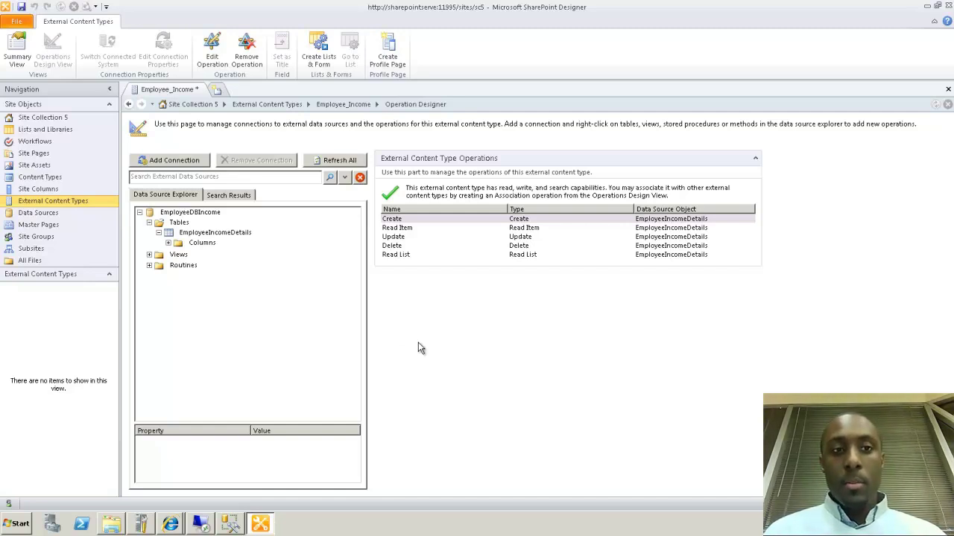
Save Employee_Income from its tab's context menu
{"action": "right_click", "coordinate": [180, 97]}
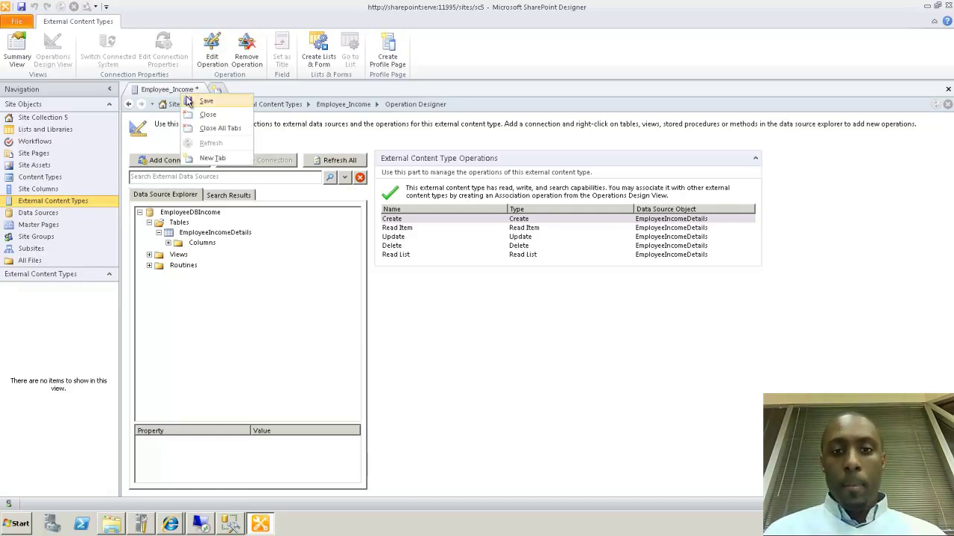
{"action": "left_click", "coordinate": [204, 101]}
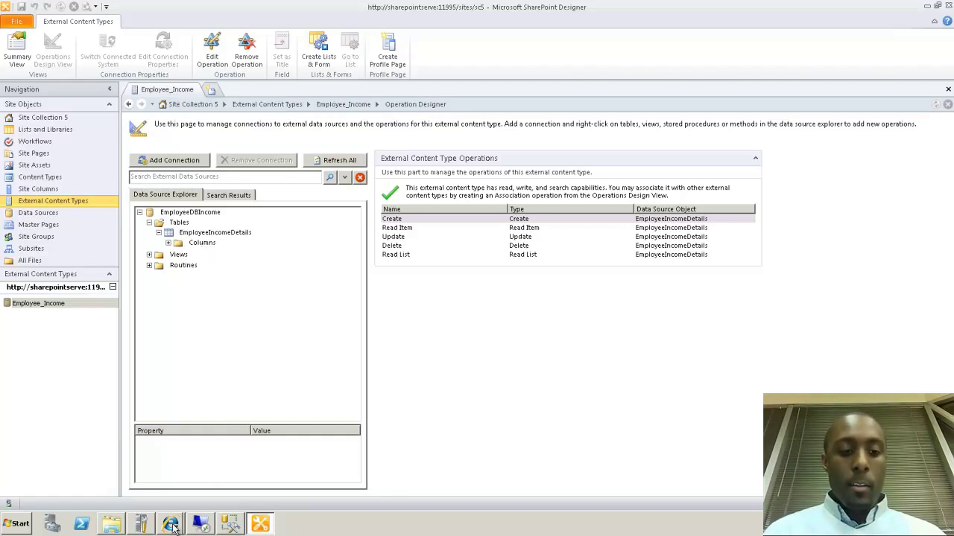
In Central Administration, open Set Permissions for Employee_Income under the BDC2 service application
{"action": "mouse_move", "coordinate": [172, 526]}
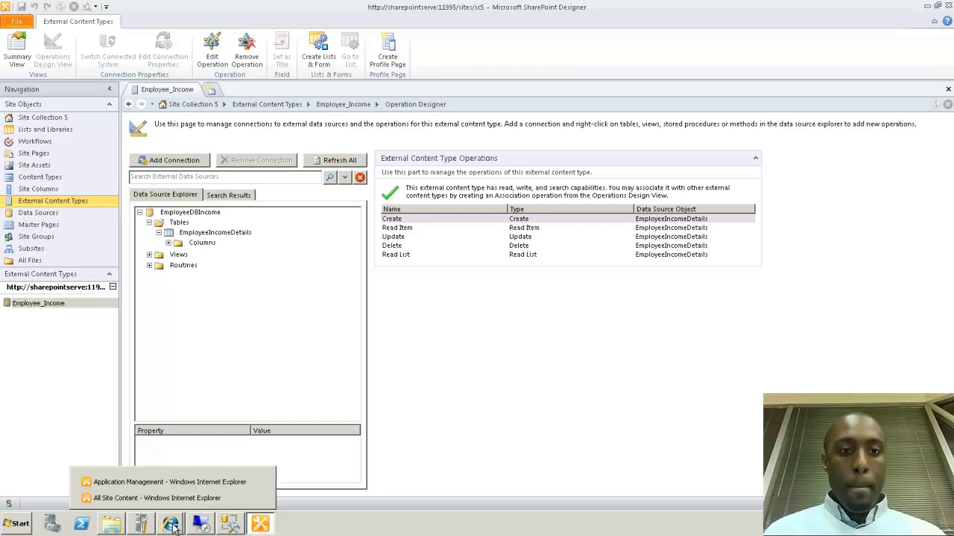
{"action": "left_click", "coordinate": [158, 486]}
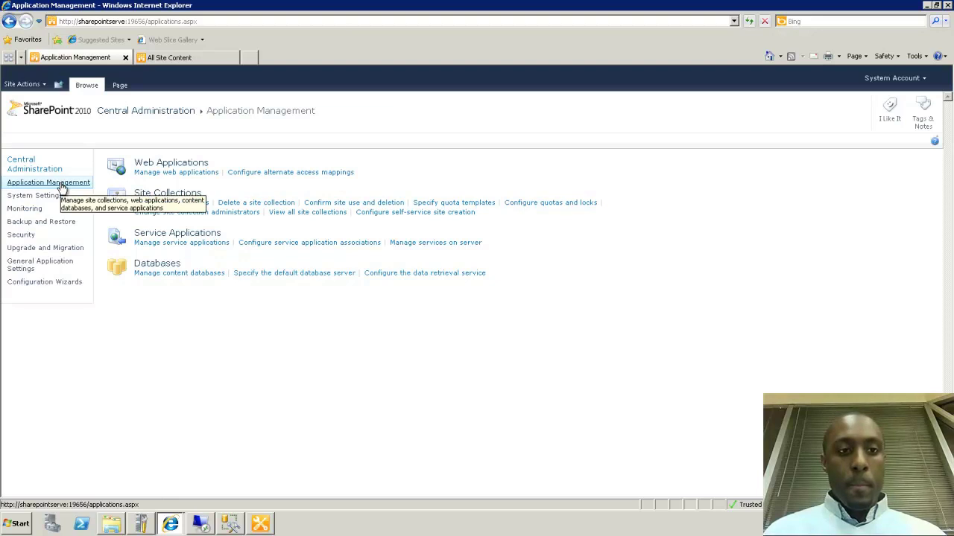
{"action": "left_click", "coordinate": [162, 244]}
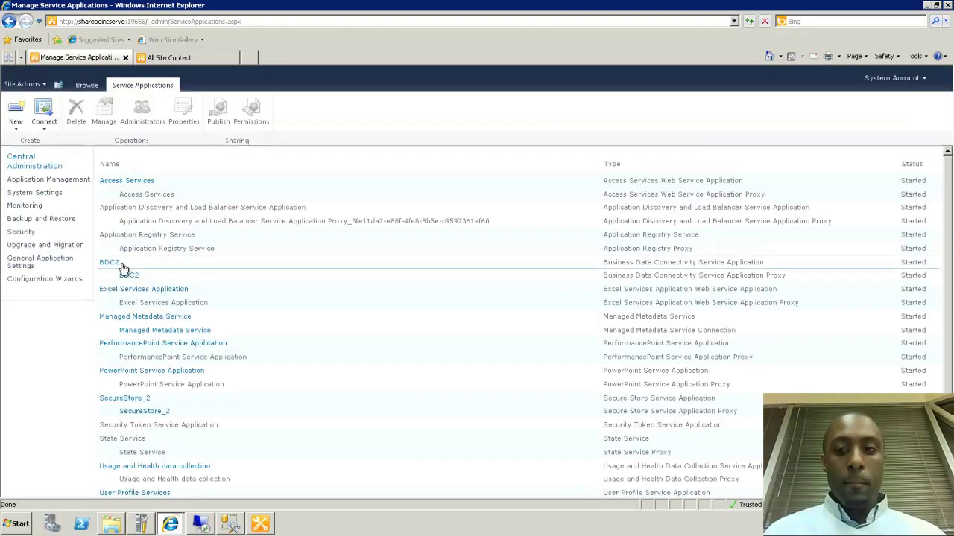
{"action": "left_click", "coordinate": [111, 263]}
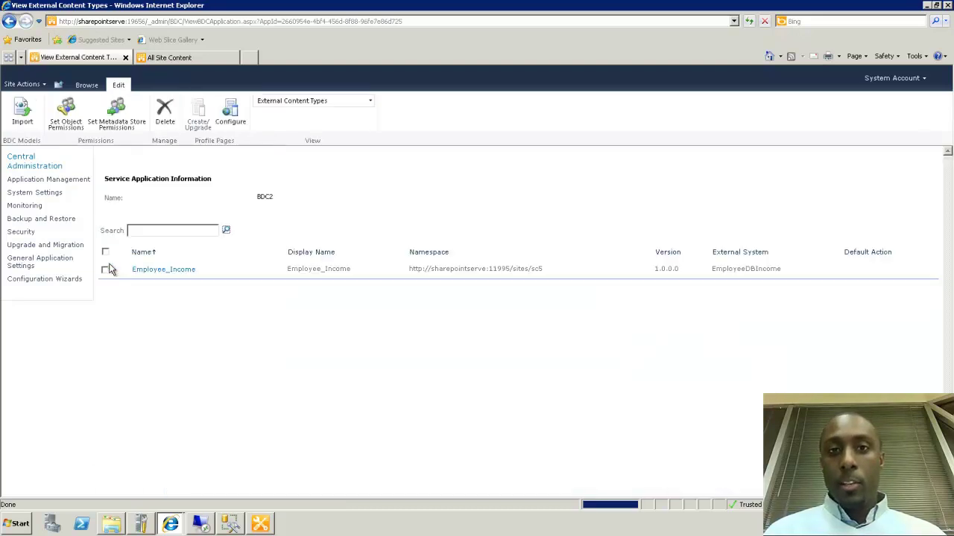
{"action": "mouse_move", "coordinate": [222, 276]}
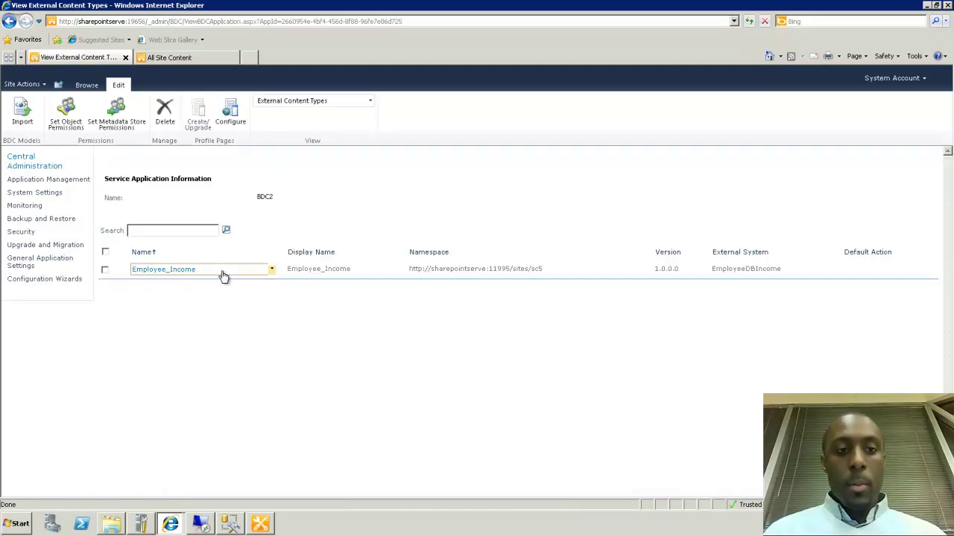
{"action": "left_click", "coordinate": [215, 272]}
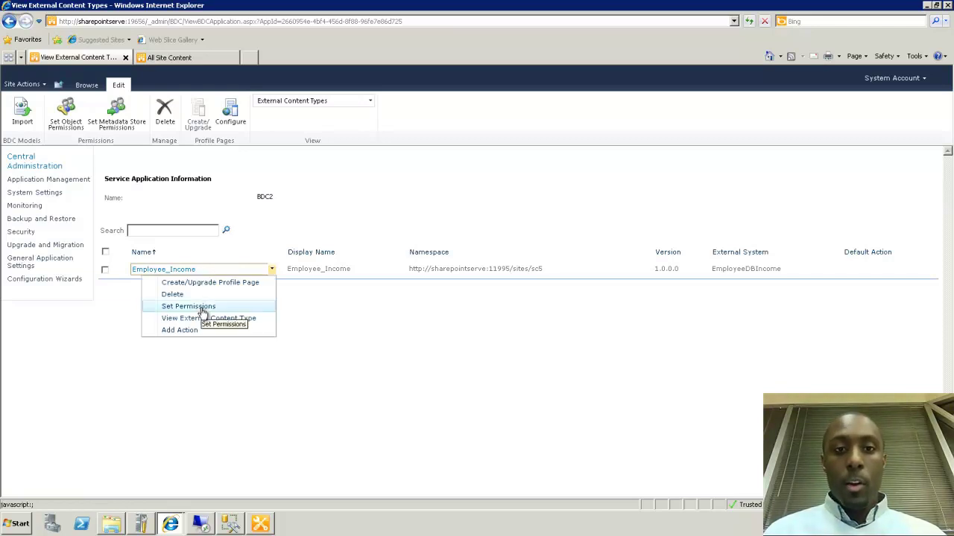
{"action": "left_click", "coordinate": [203, 312]}
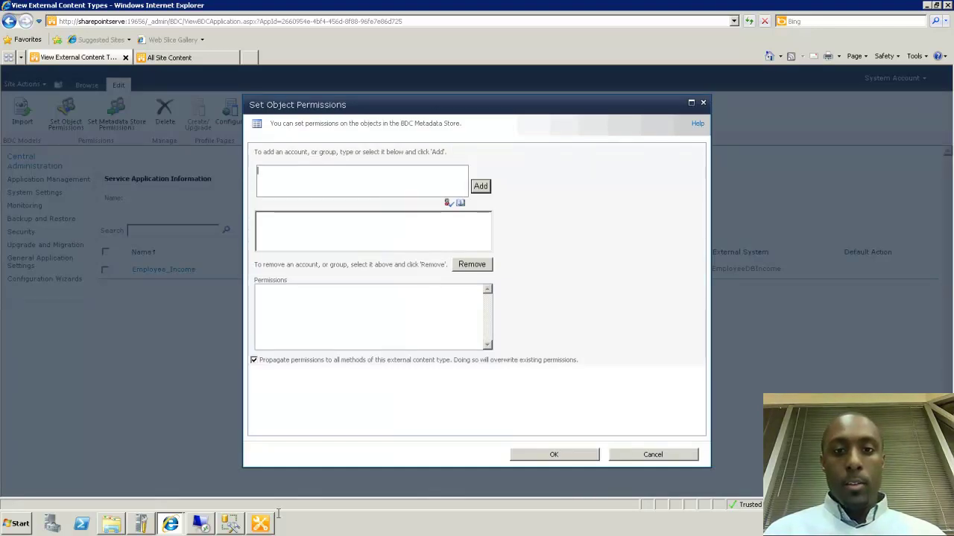
{"action": "left_click", "coordinate": [203, 525]}
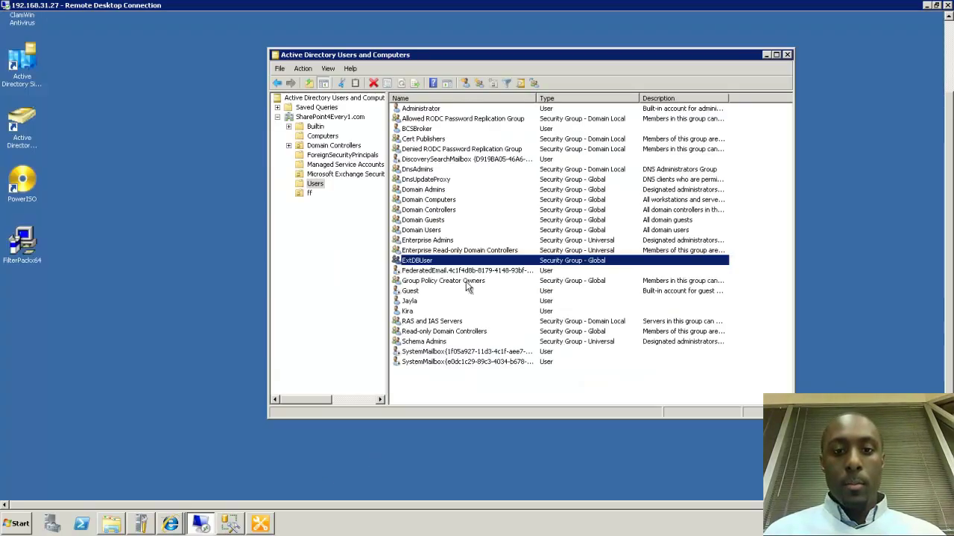
Copy the ExtDBUser group name from Active Directory and add it to Employee_Income's permissions
{"action": "right_click", "coordinate": [447, 261]}
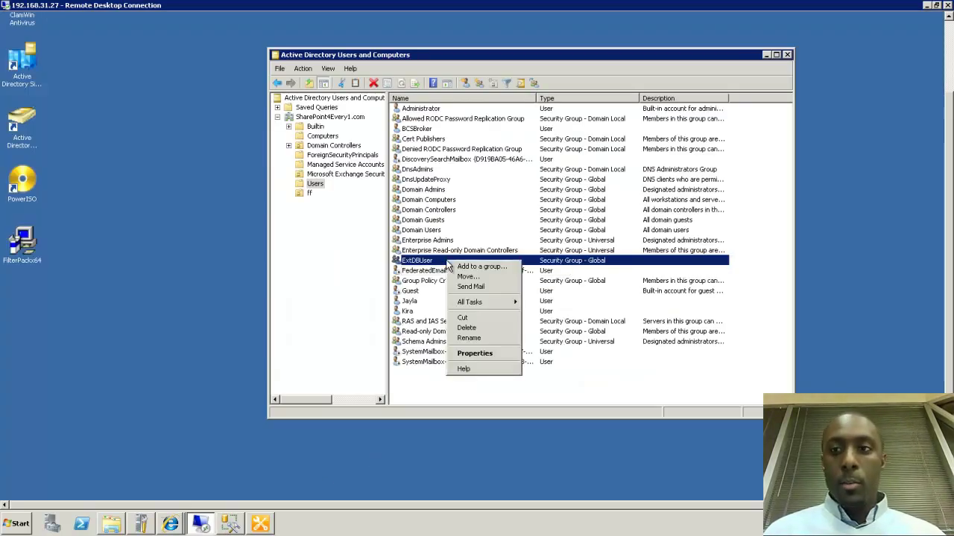
{"action": "left_click", "coordinate": [462, 338]}
{"action": "key", "text": "ctrl+c"}
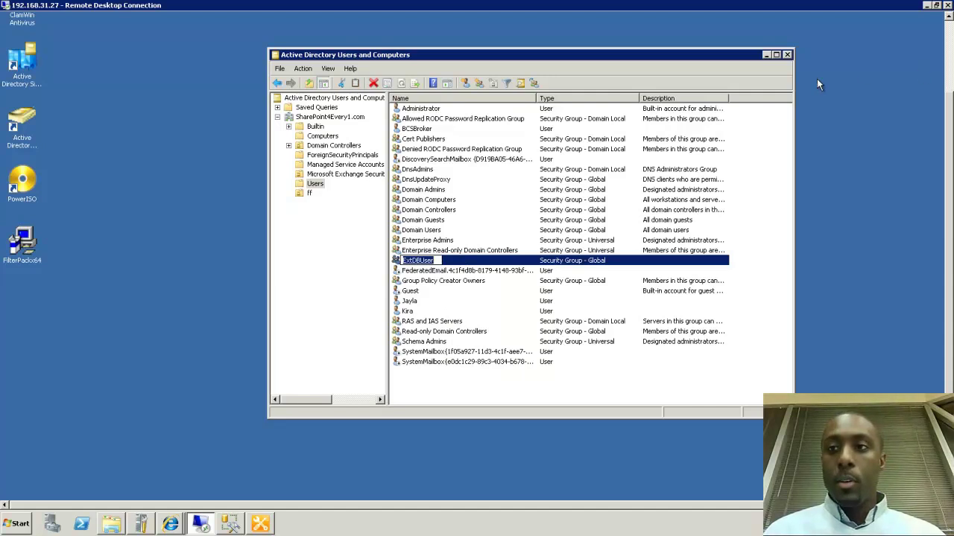
{"action": "left_click", "coordinate": [767, 54]}
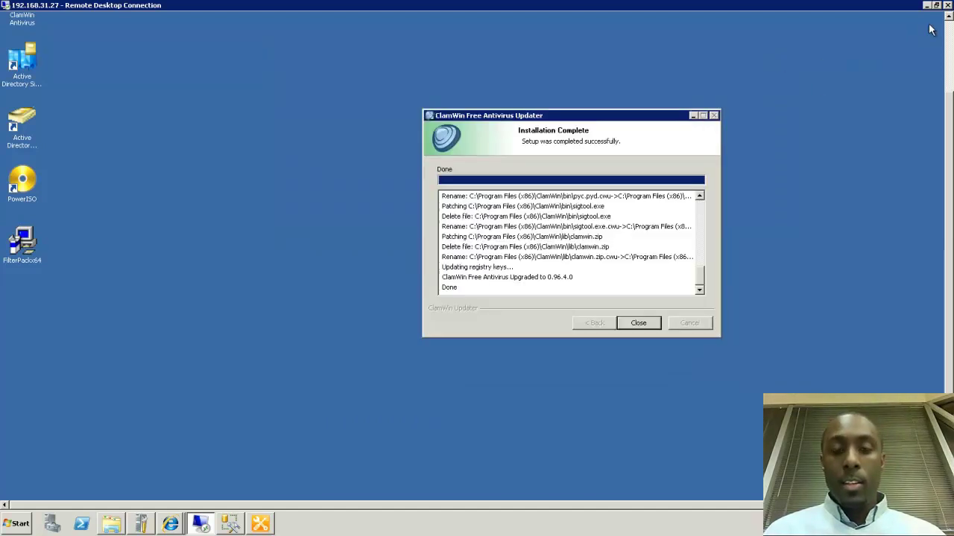
{"action": "left_click", "coordinate": [926, 5]}
{"action": "key", "text": "ctrl+v"}
{"action": "left_click", "coordinate": [480, 185]}
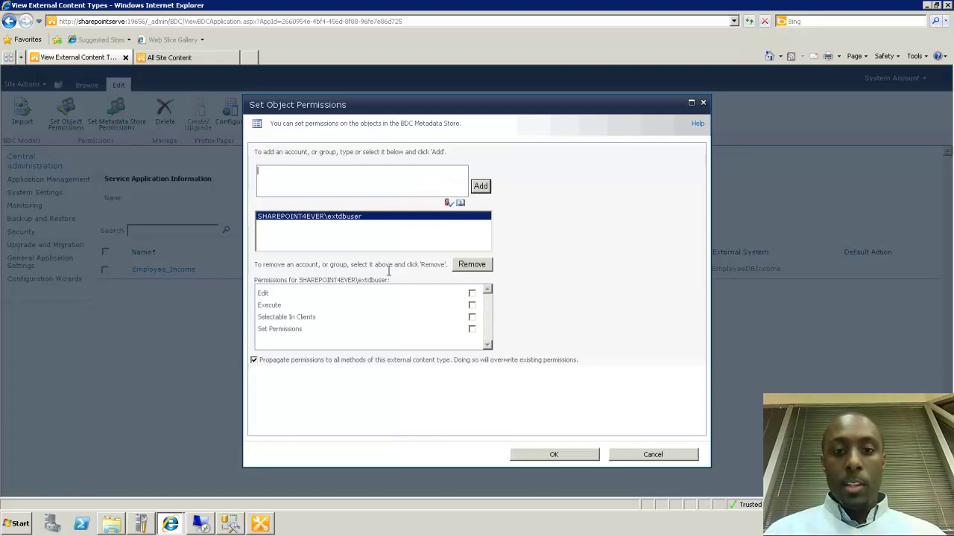
Give extdbuser Edit, Execute, Selectable In Clients and Set Permissions rights on Employee_Income
{"action": "left_click", "coordinate": [471, 305]}
{"action": "left_click", "coordinate": [472, 317]}
{"action": "left_click", "coordinate": [472, 328]}
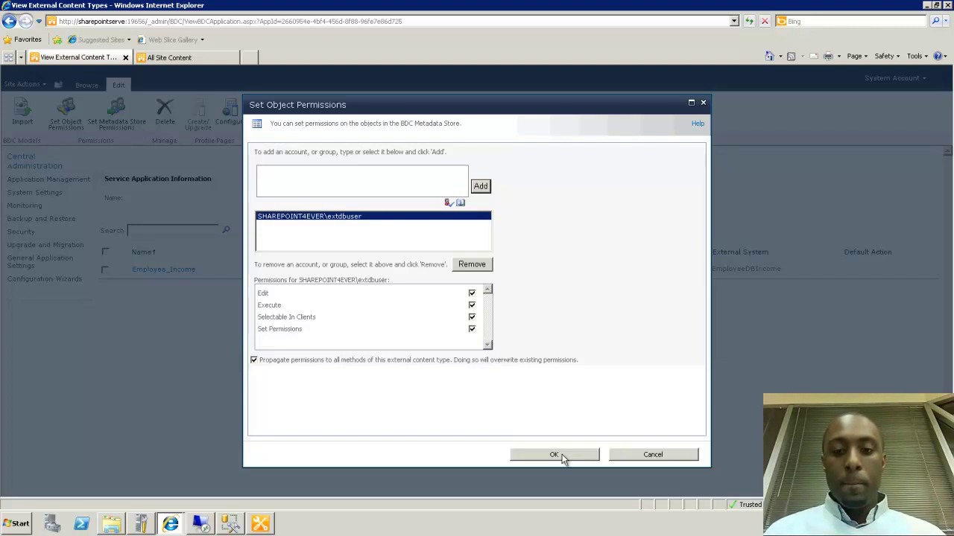
{"action": "left_click", "coordinate": [555, 455]}
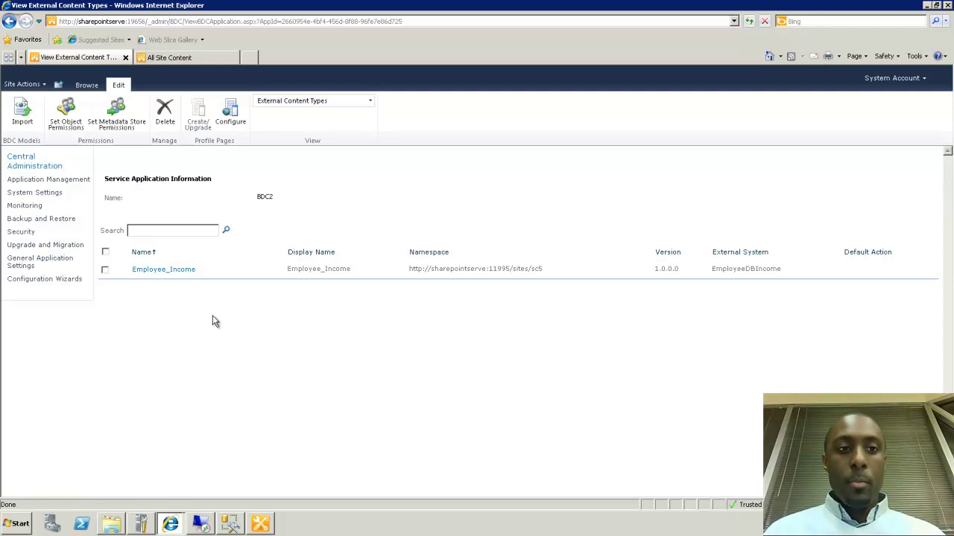
Start a new External List in Site Collection 5 from View All Site Content's Create page
{"action": "left_click", "coordinate": [178, 59]}
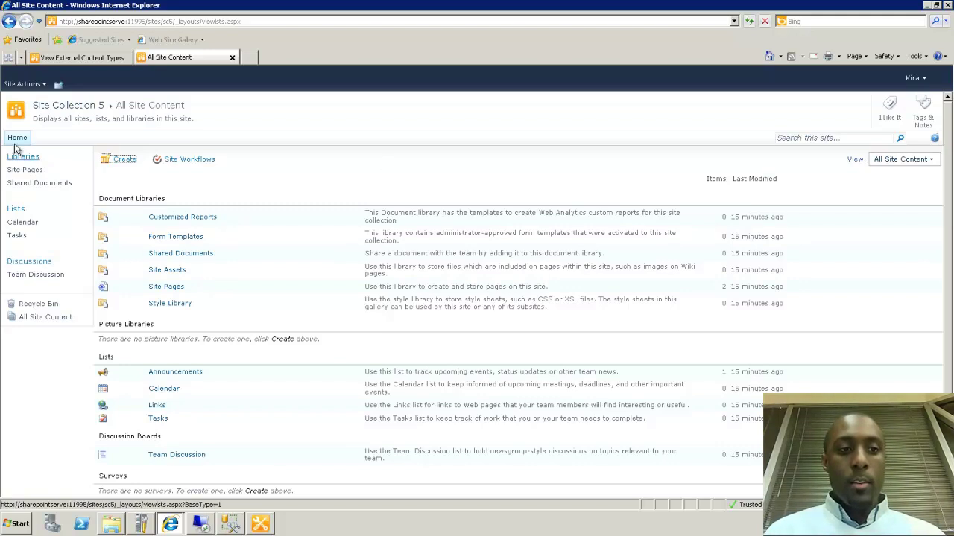
{"action": "left_click", "coordinate": [23, 85]}
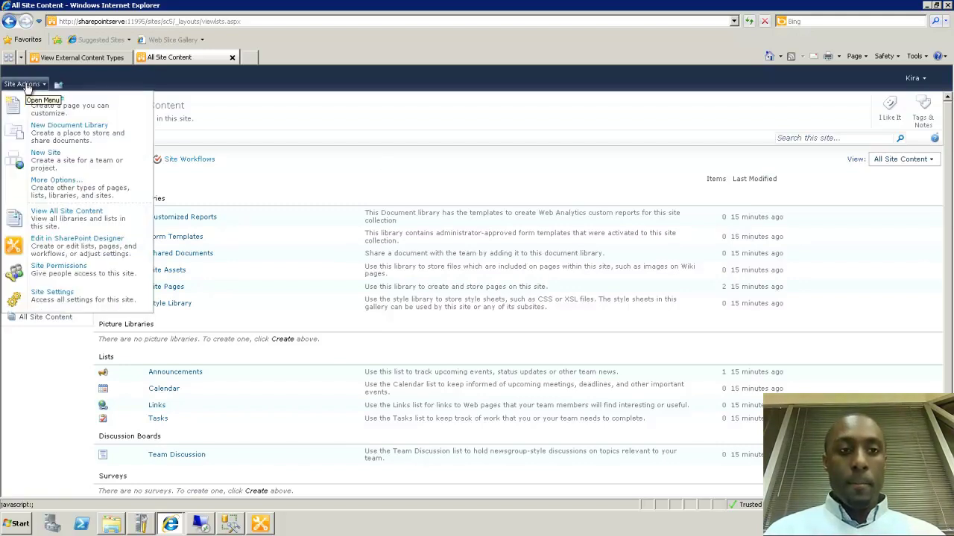
{"action": "left_click", "coordinate": [43, 220]}
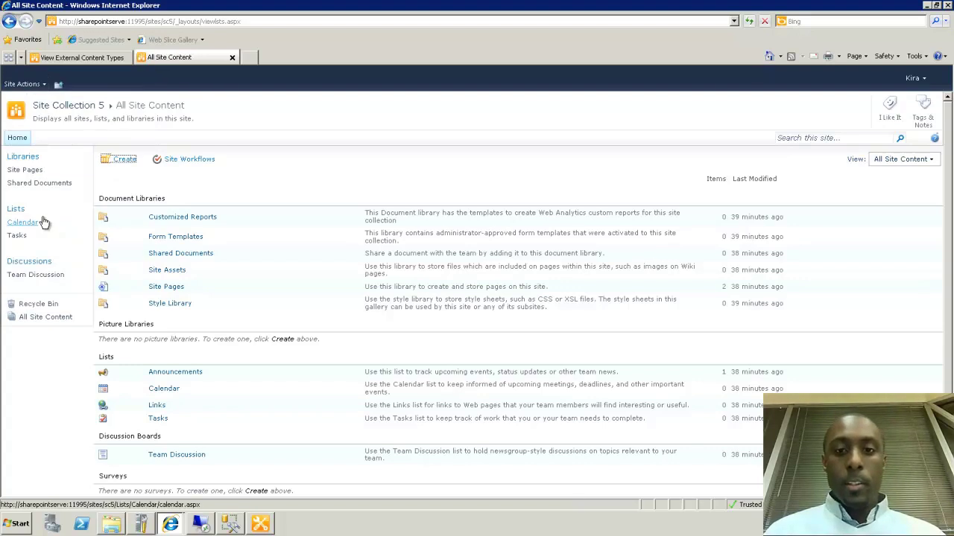
{"action": "left_click", "coordinate": [121, 162]}
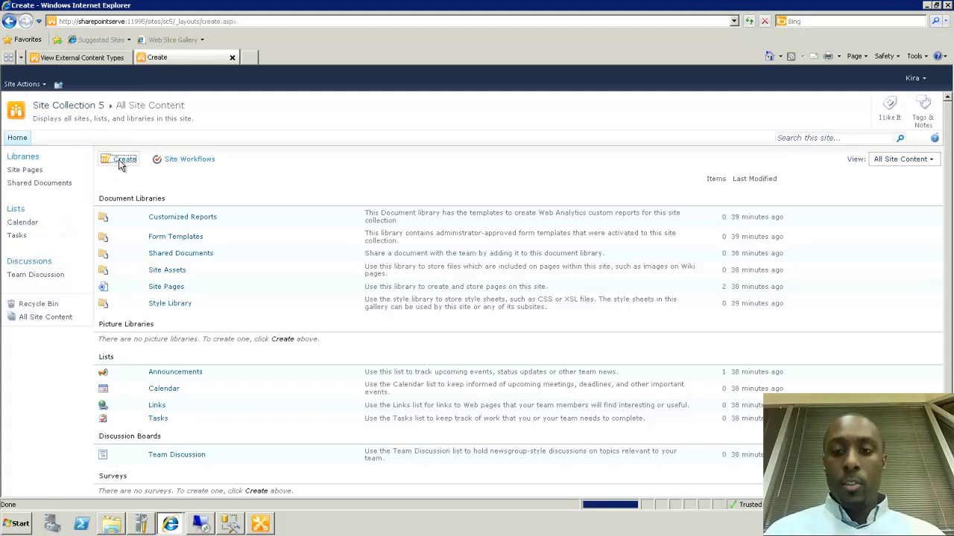
{"action": "left_click", "coordinate": [463, 311]}
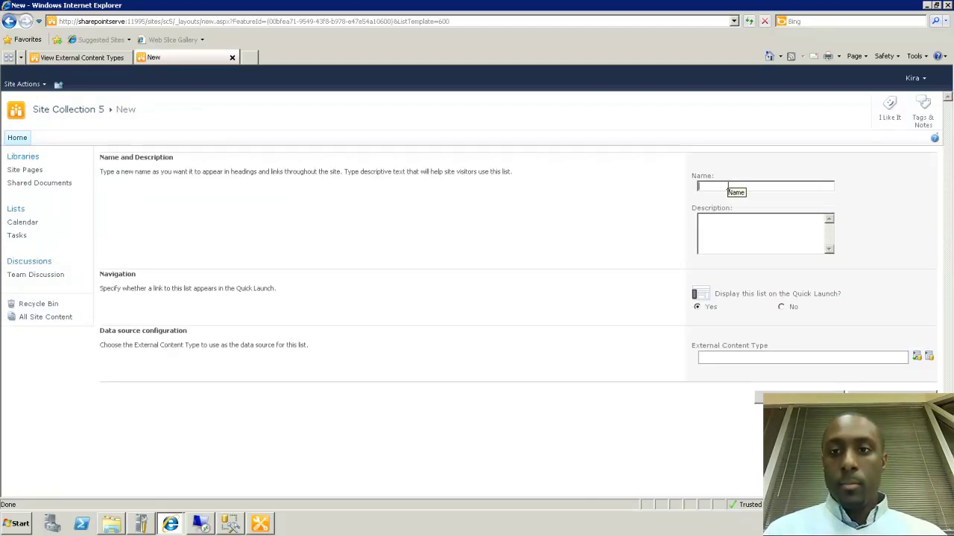
Create the external list 'EmployeeIncomeList' based on the Employee_Income external content type
{"action": "left_click", "coordinate": [727, 186]}
{"action": "type", "text": "Em"}
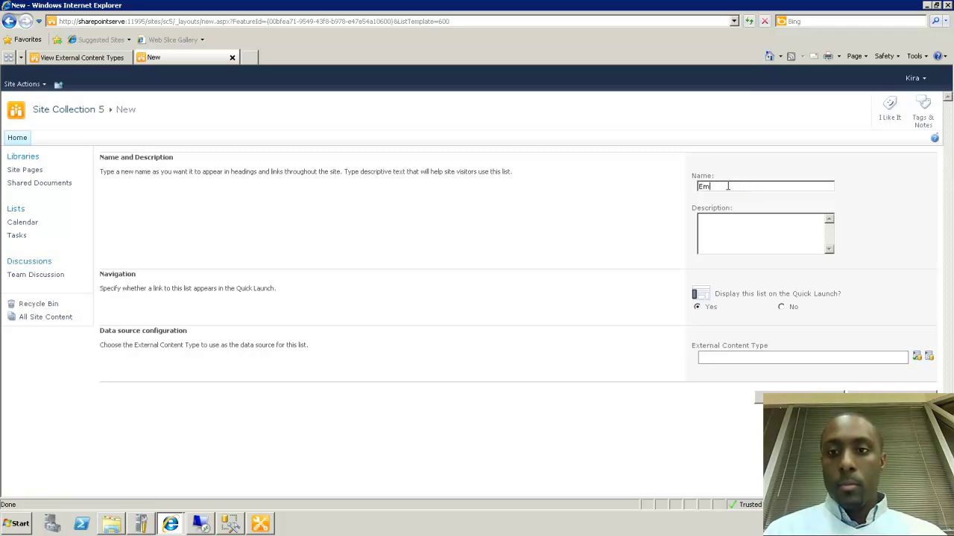
{"action": "type", "text": "ployee"}
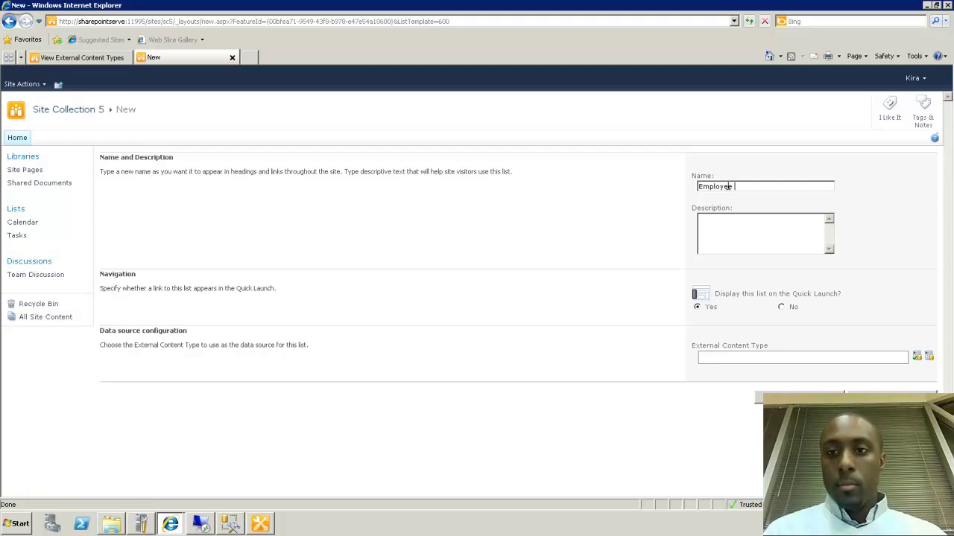
{"action": "type", "text": "sncomeList"}
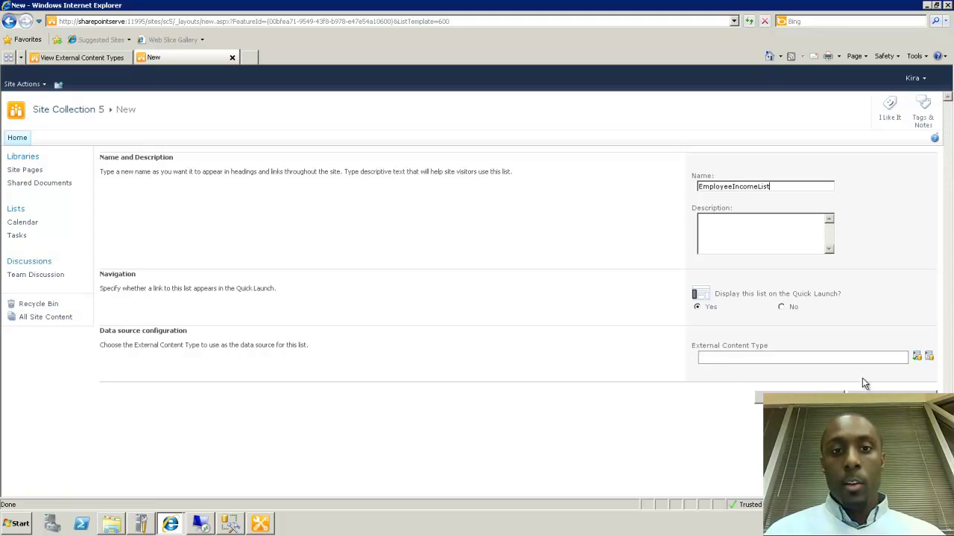
{"action": "left_click", "coordinate": [929, 357]}
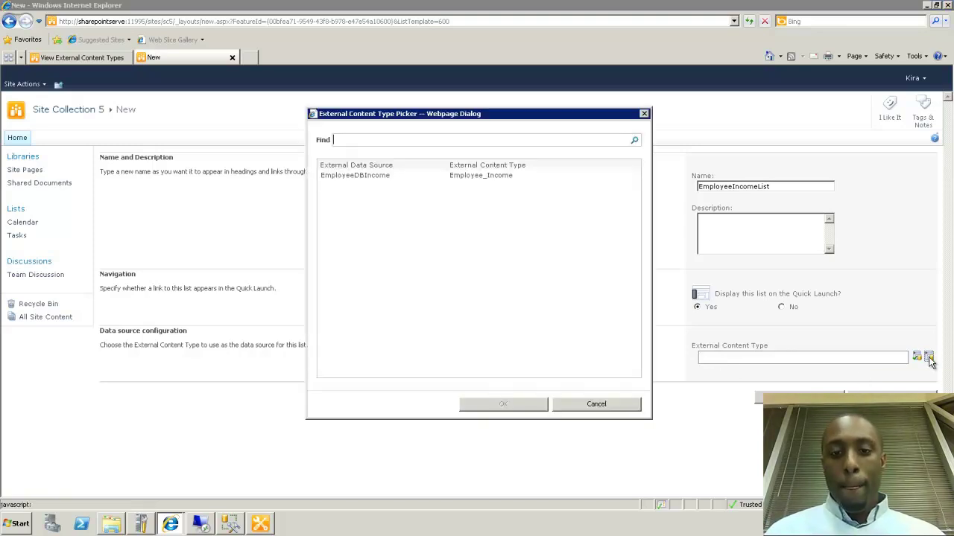
{"action": "left_click", "coordinate": [366, 176]}
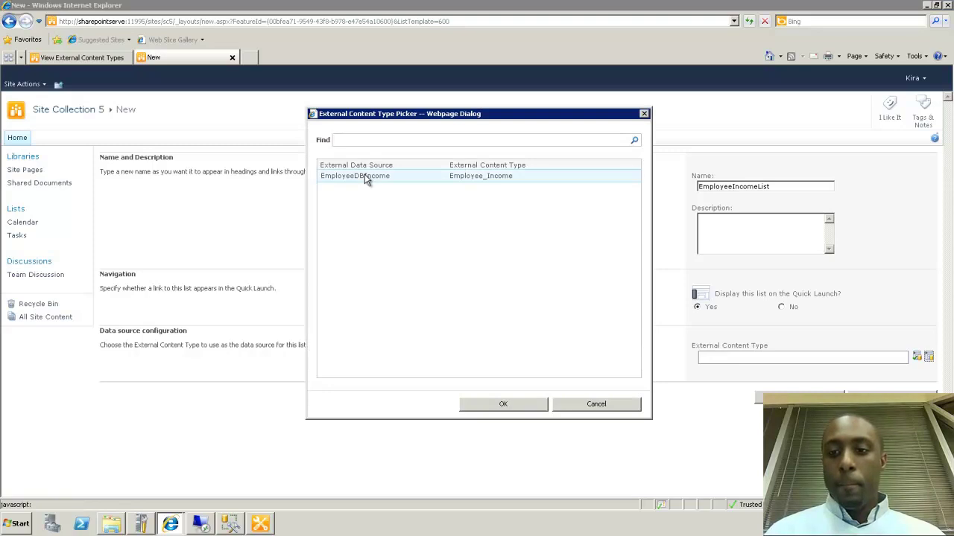
{"action": "left_click", "coordinate": [492, 403]}
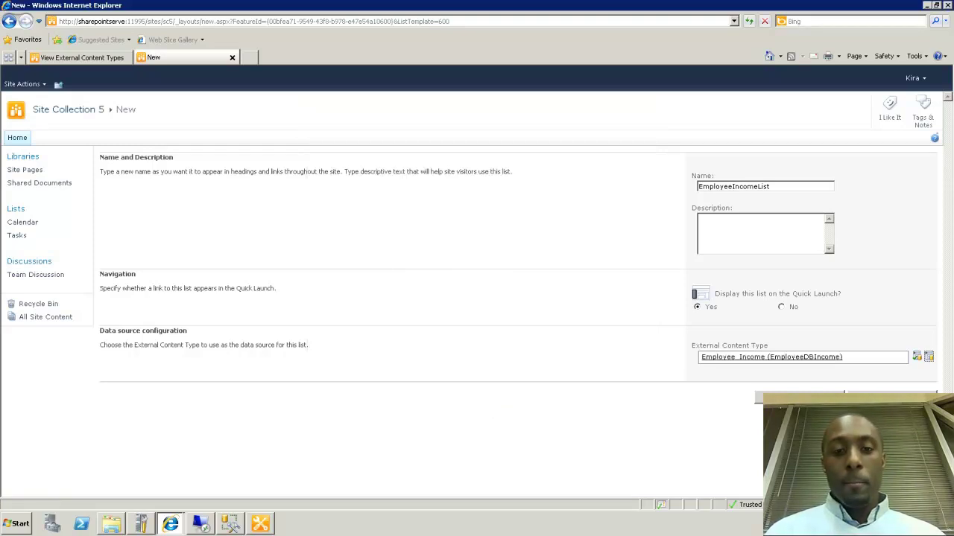
{"action": "left_click", "coordinate": [797, 397]}
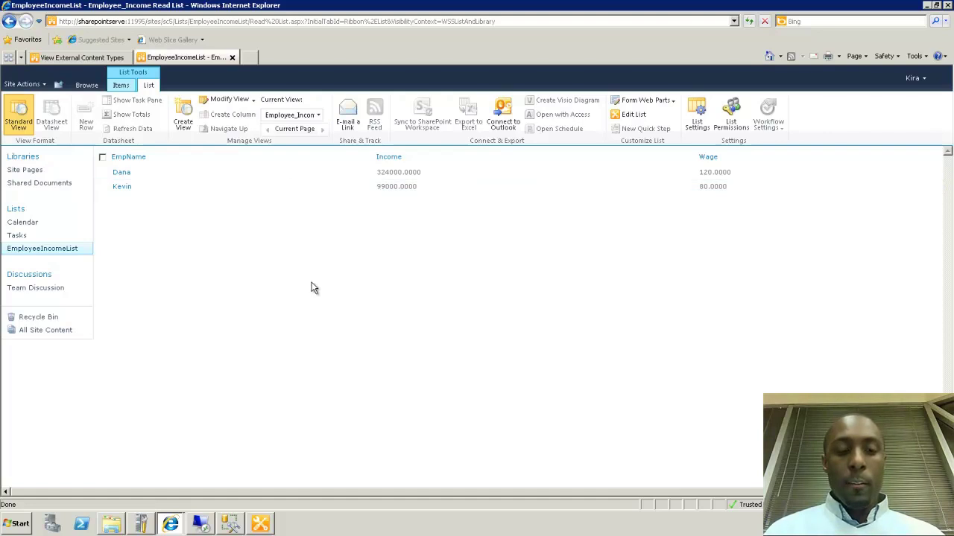
View the first employee's income record, close it, and show the Items ribbon commands
{"action": "left_click", "coordinate": [121, 173]}
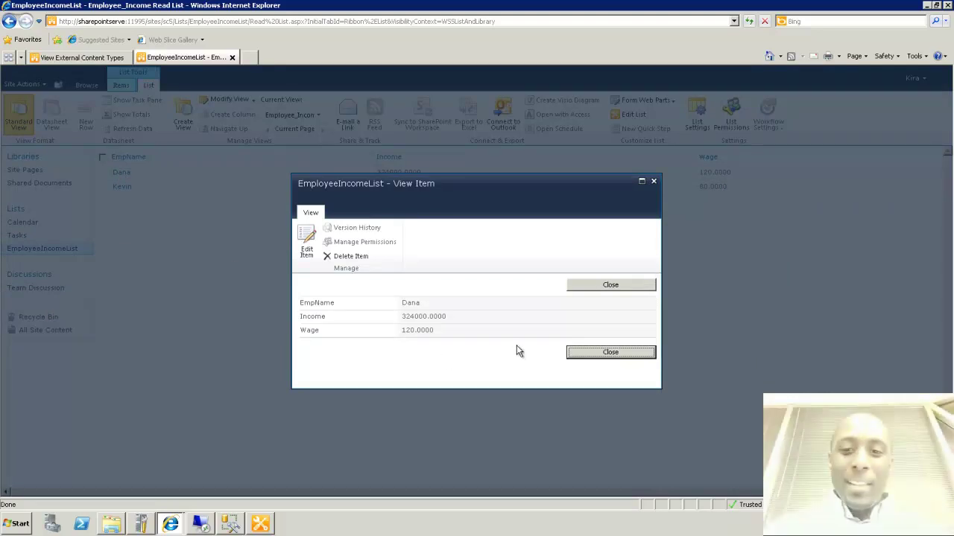
{"action": "left_click", "coordinate": [572, 352]}
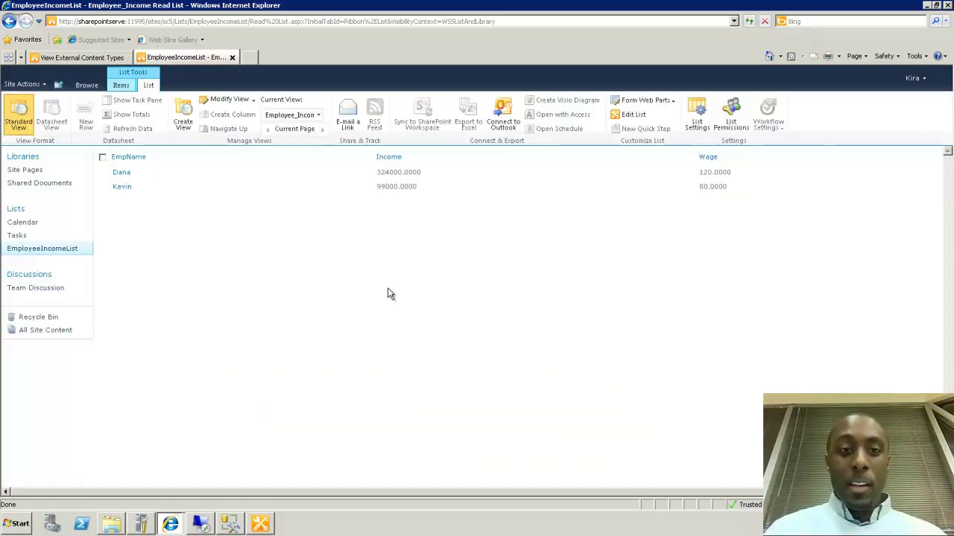
{"action": "left_click", "coordinate": [120, 85]}
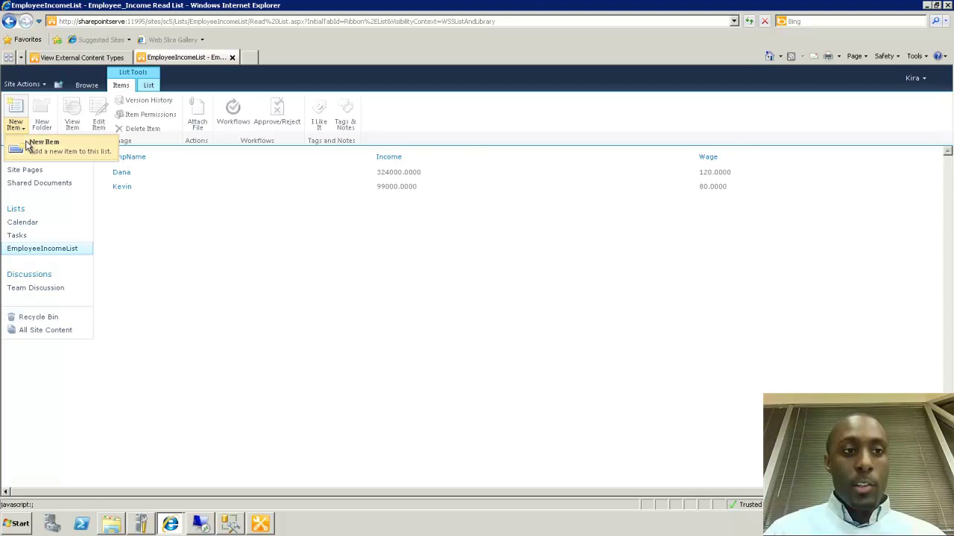
Add a new employee item with income 500000 and wage 200.00, then switch to SSMS
{"action": "left_click", "coordinate": [29, 147]}
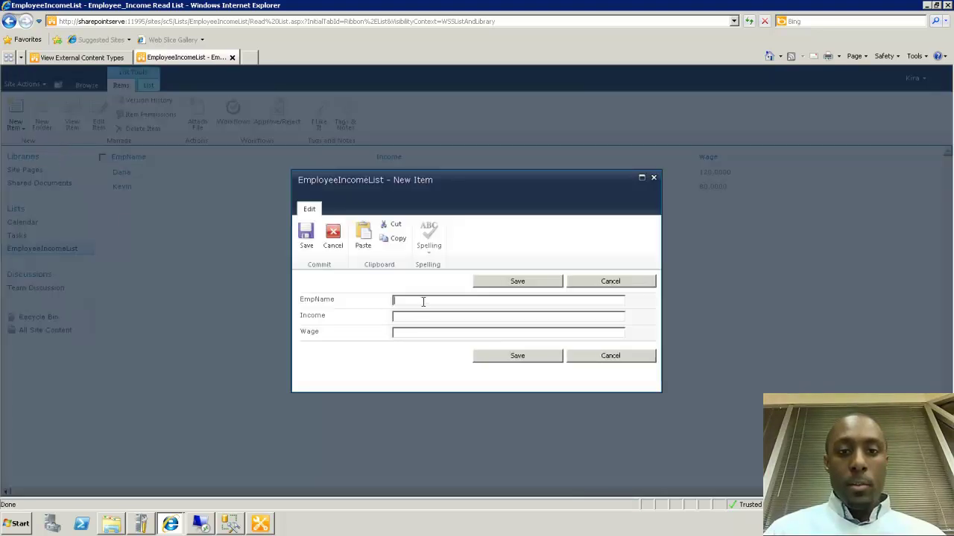
{"action": "type", "text": "Peter"}
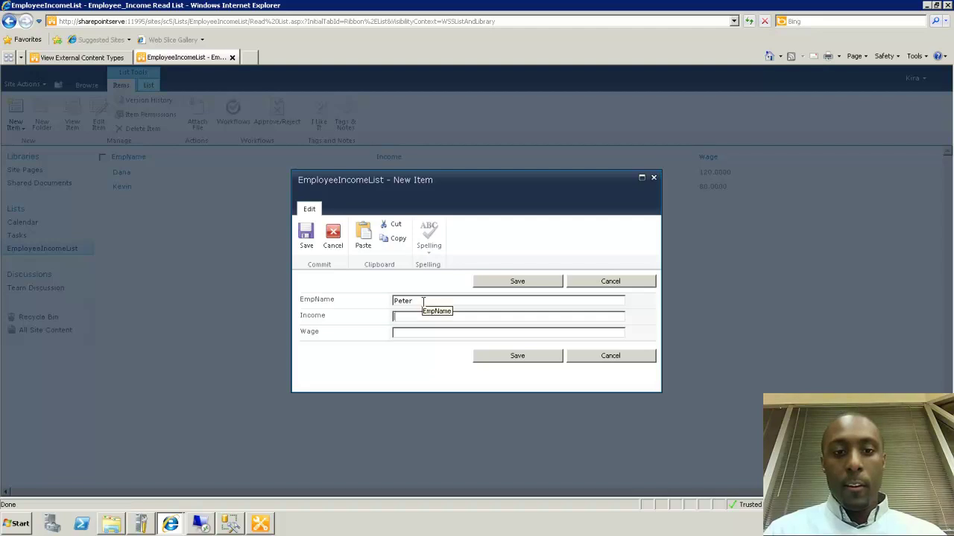
{"action": "type", "text": "500000"}
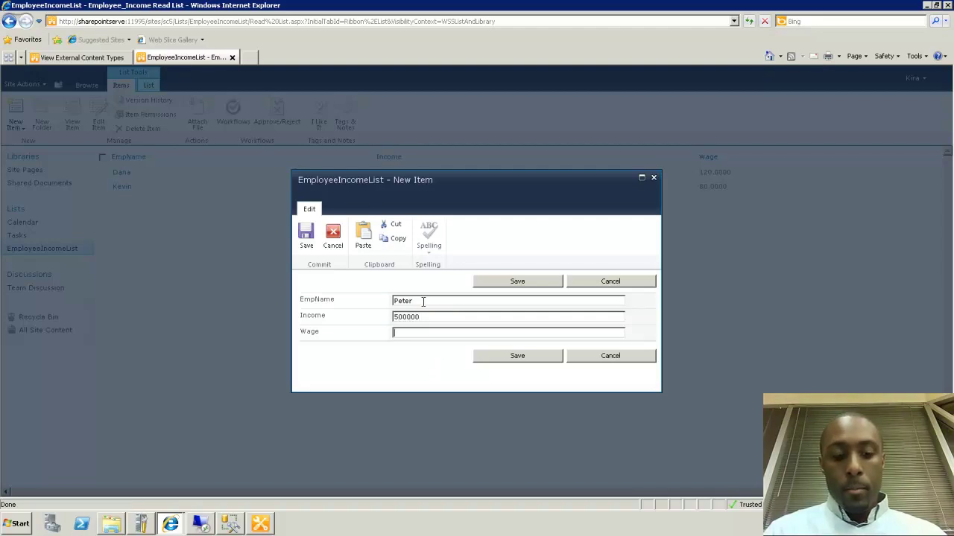
{"action": "type", "text": "200.00"}
{"action": "left_click", "coordinate": [493, 363]}
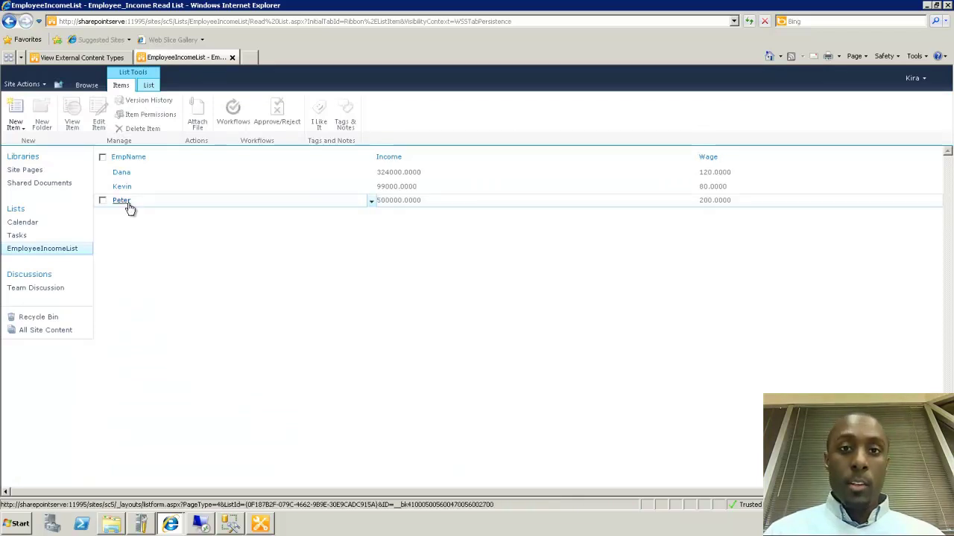
{"action": "left_click", "coordinate": [230, 525]}
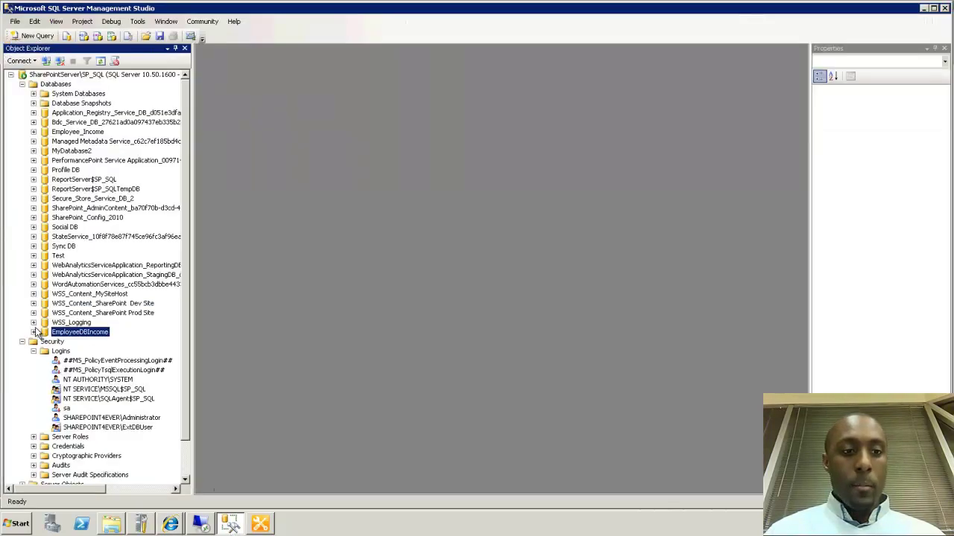
Open EmployeeIncomeDetails' top 200 rows to confirm the new row, then minimize Management Studio
{"action": "left_click", "coordinate": [34, 332]}
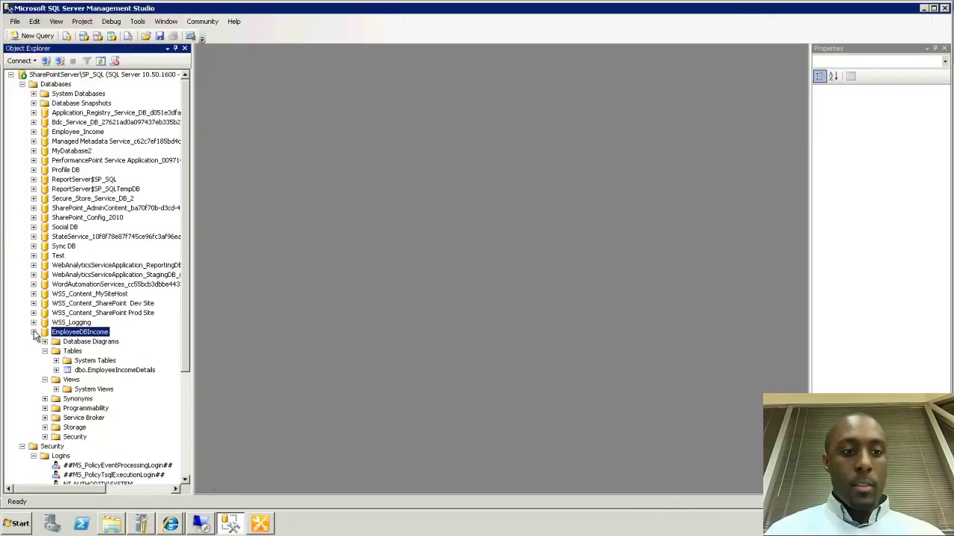
{"action": "left_click", "coordinate": [84, 370]}
{"action": "right_click", "coordinate": [85, 373]}
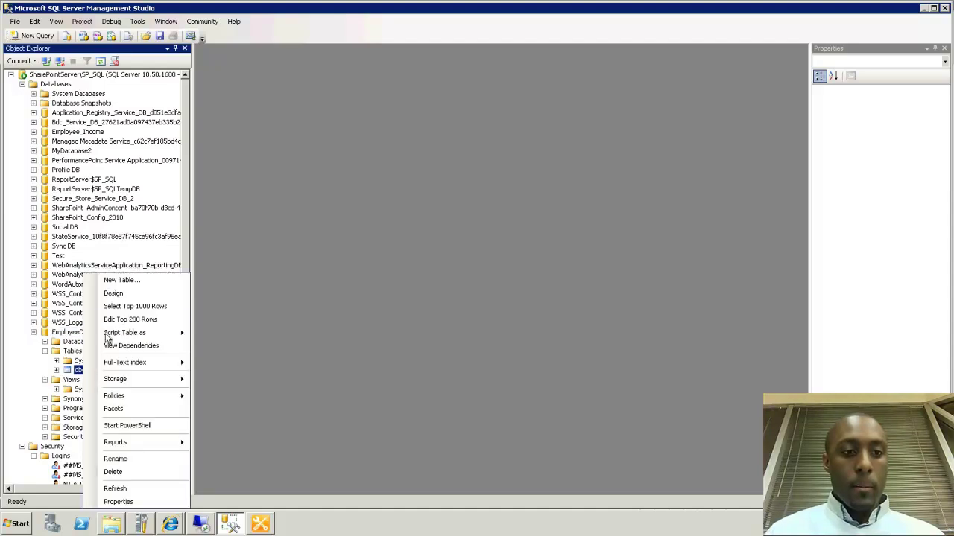
{"action": "left_click", "coordinate": [123, 320]}
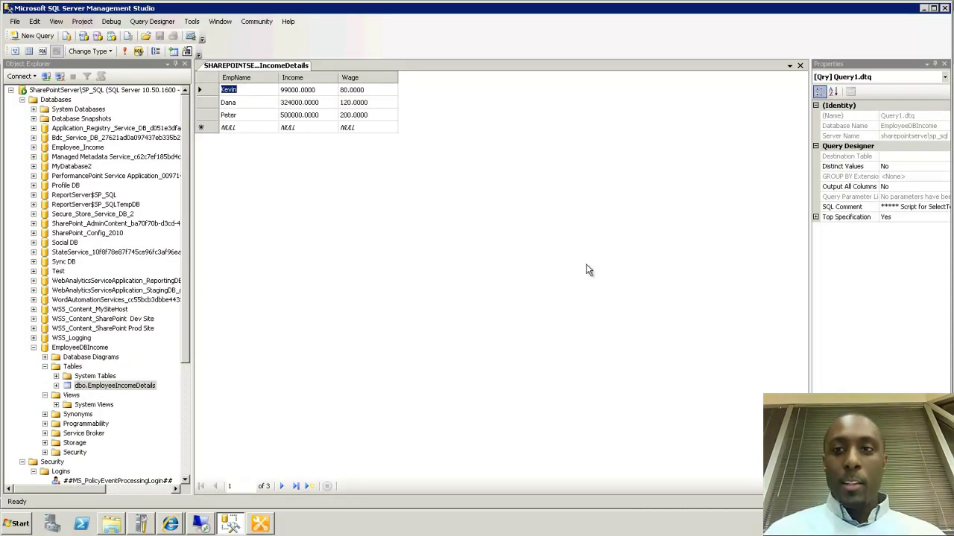
{"action": "left_click", "coordinate": [923, 7]}
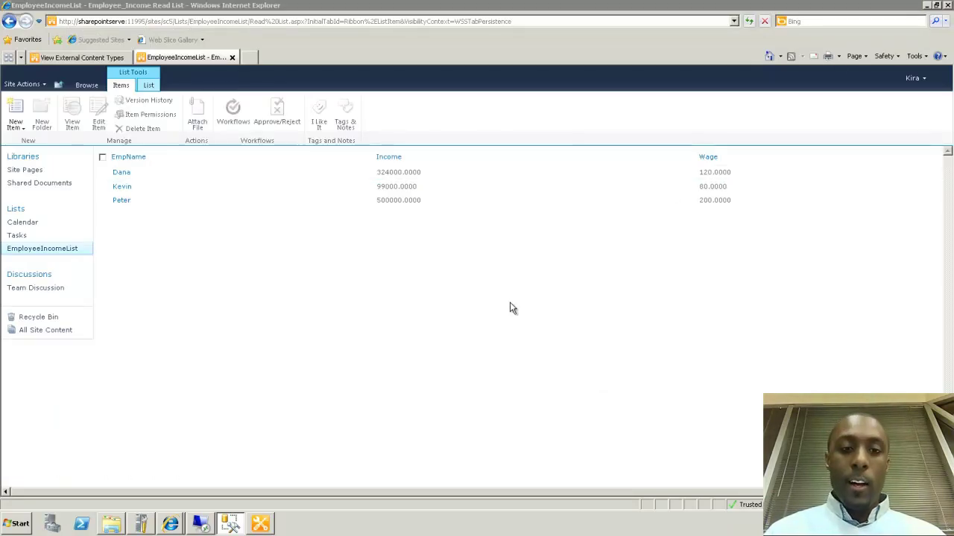
{"action": "left_click", "coordinate": [913, 77]}
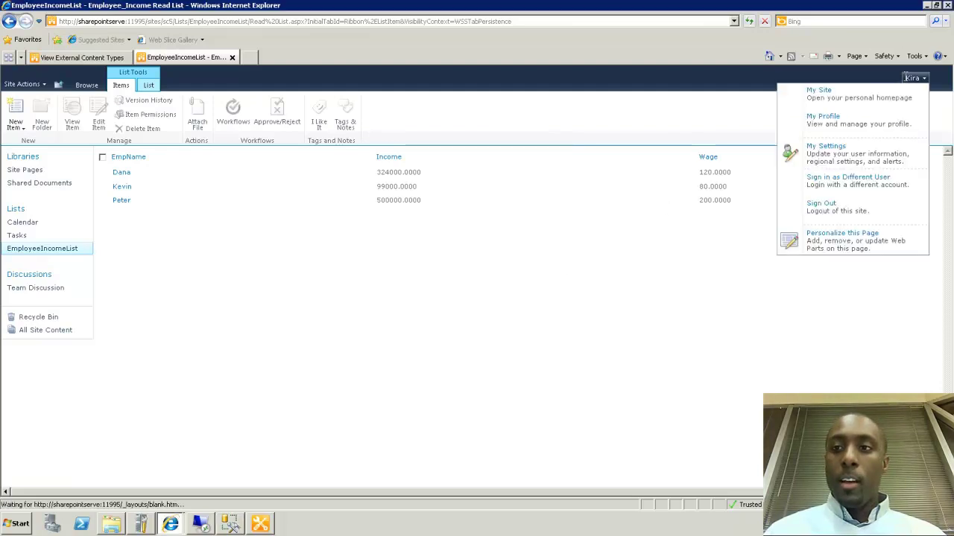
{"action": "left_click", "coordinate": [830, 173]}
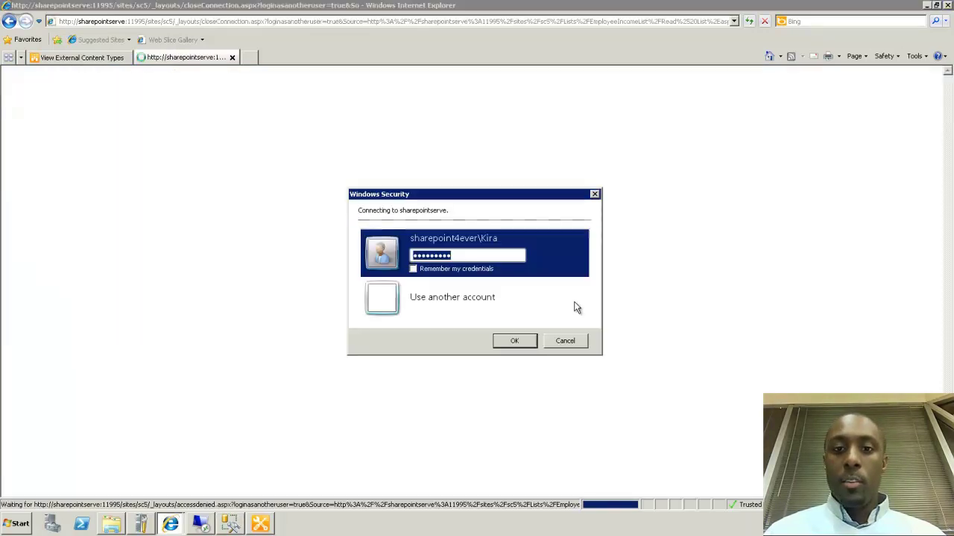
{"action": "left_click", "coordinate": [463, 313]}
{"action": "left_click", "coordinate": [463, 286]}
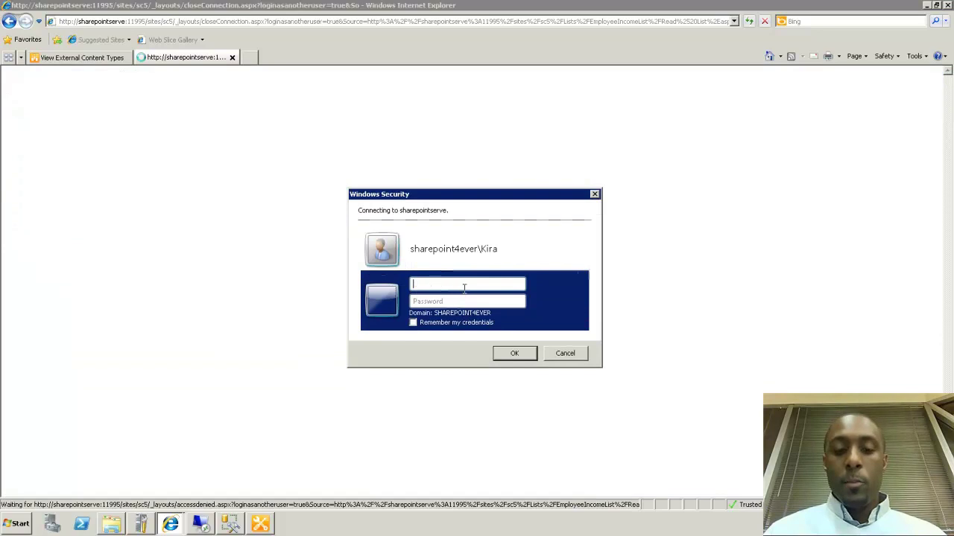
{"action": "type", "text": "sharepoint4"}
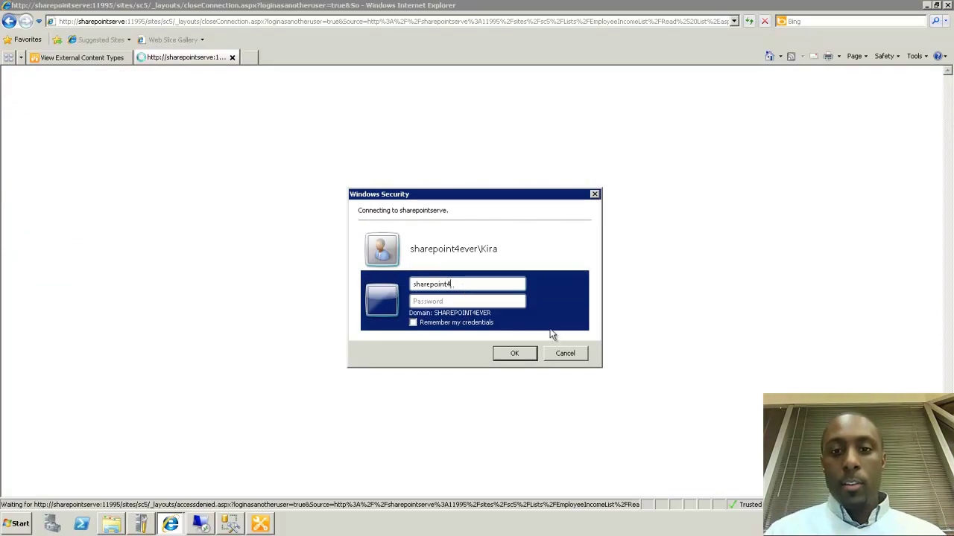
{"action": "left_click", "coordinate": [550, 358]}
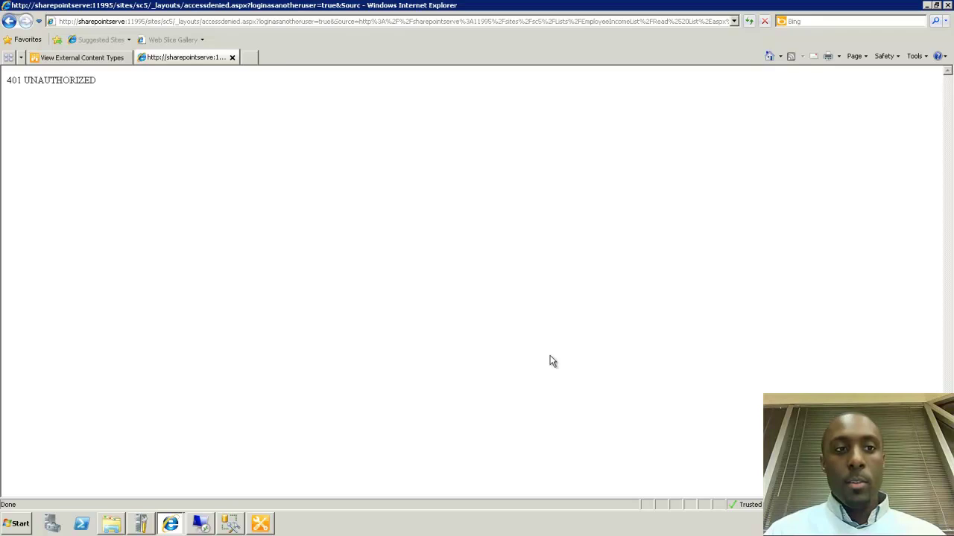
{"action": "left_click", "coordinate": [7, 22]}
{"action": "key", "text": "Return"}
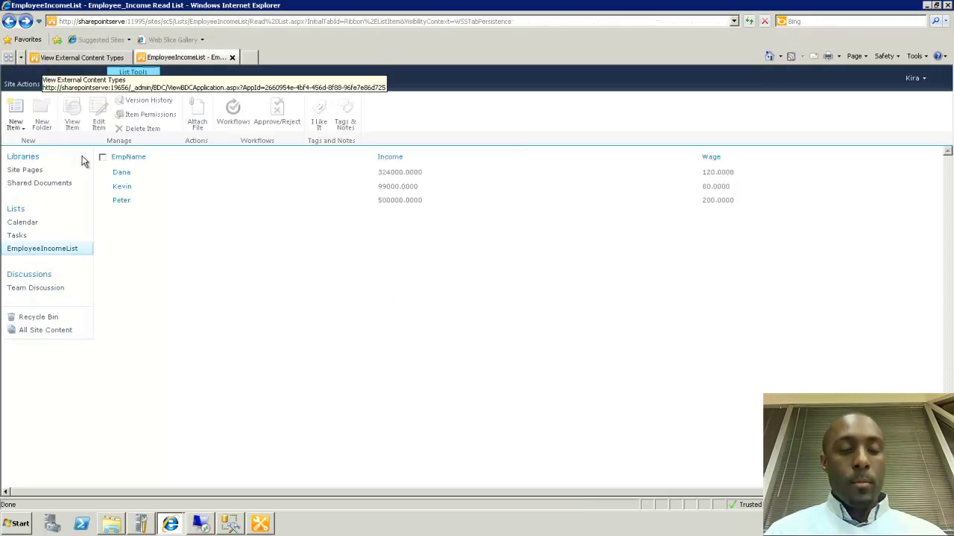
Add the second user to the Site Collection 5 Owners group through Site Permissions
{"action": "left_click", "coordinate": [22, 84]}
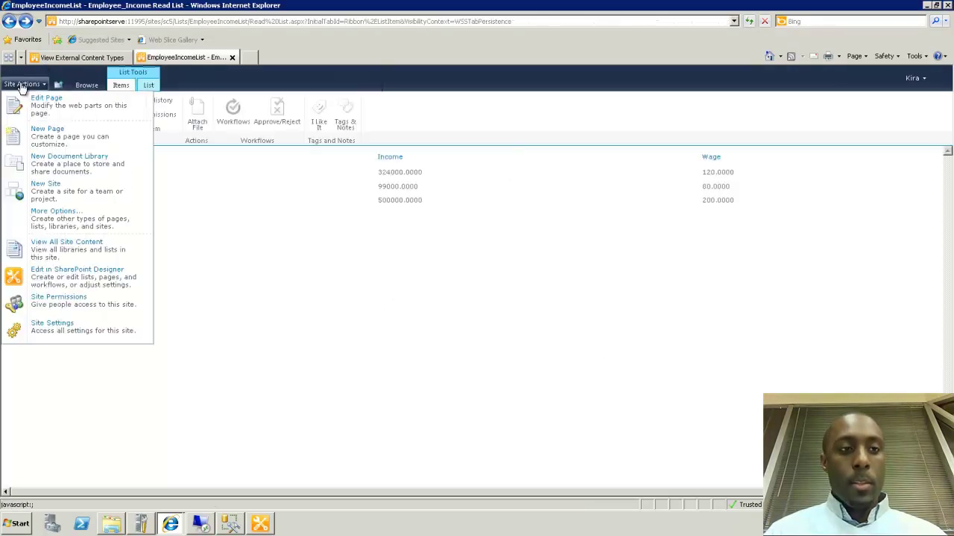
{"action": "left_click", "coordinate": [58, 301]}
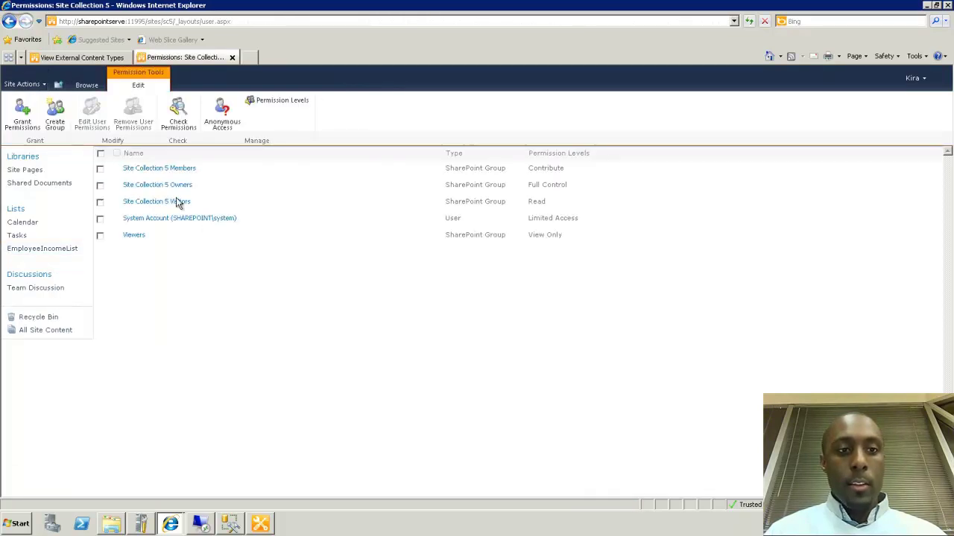
{"action": "left_click", "coordinate": [174, 186]}
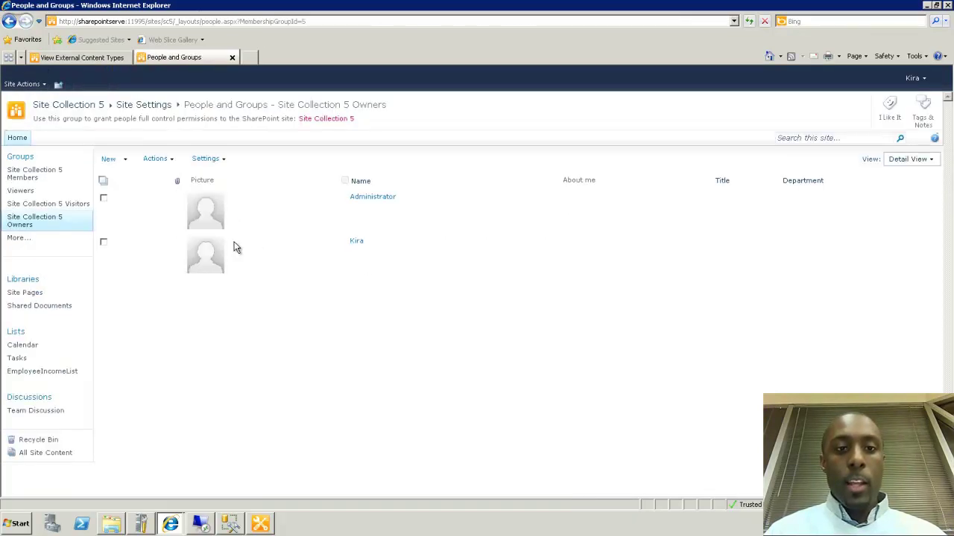
{"action": "left_click", "coordinate": [116, 161]}
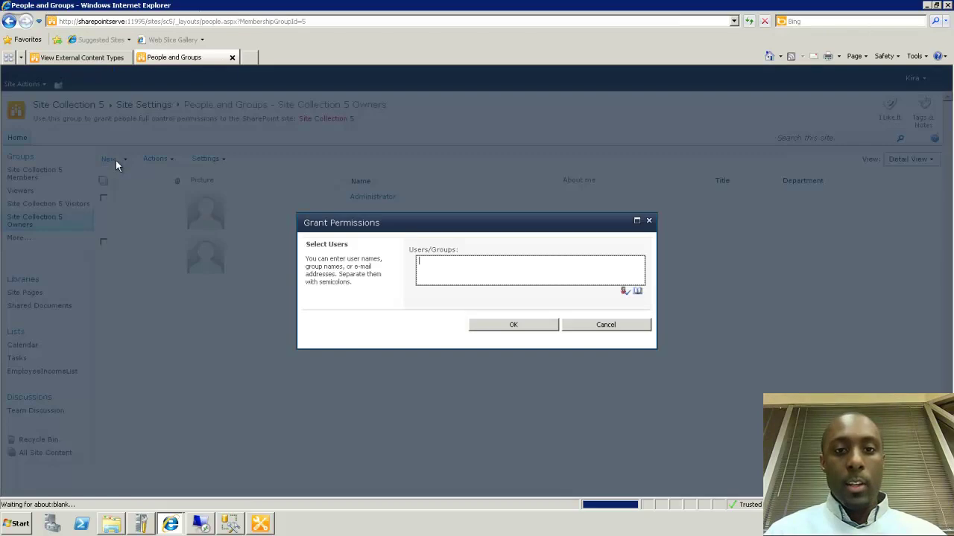
{"action": "type", "text": "Jayla"}
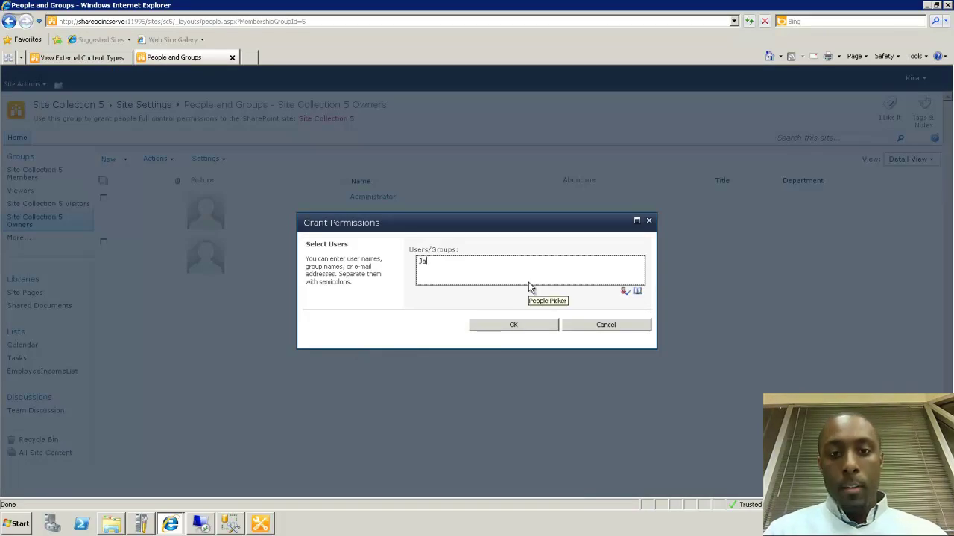
{"action": "left_click", "coordinate": [625, 290]}
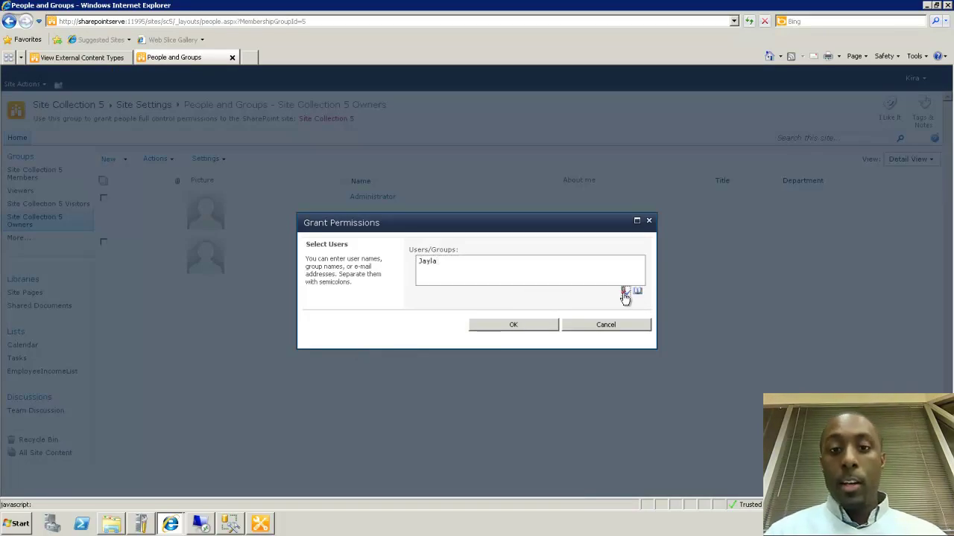
{"action": "left_click", "coordinate": [529, 326]}
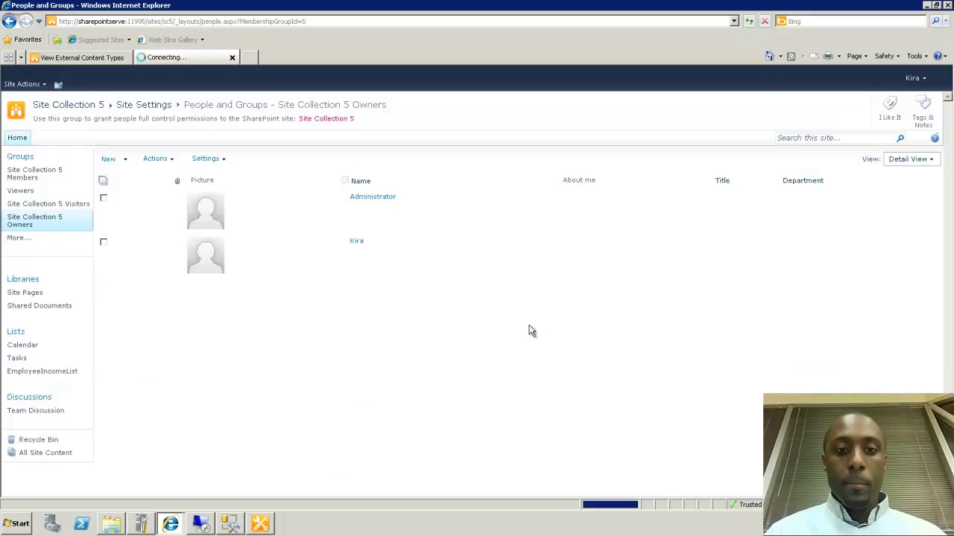
Sign in as a different user using the second domain account's user name and password
{"action": "left_click", "coordinate": [912, 78]}
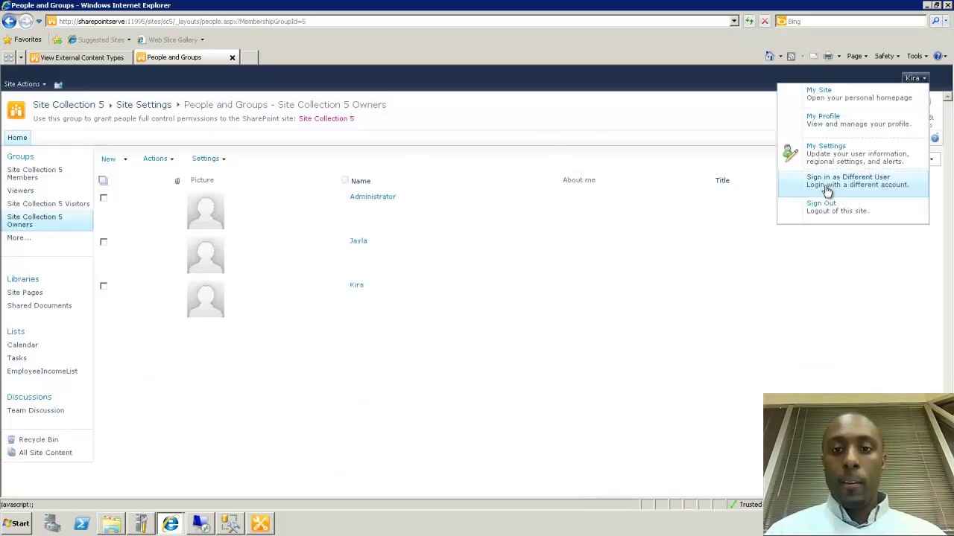
{"action": "left_click", "coordinate": [826, 189]}
{"action": "left_click", "coordinate": [456, 302]}
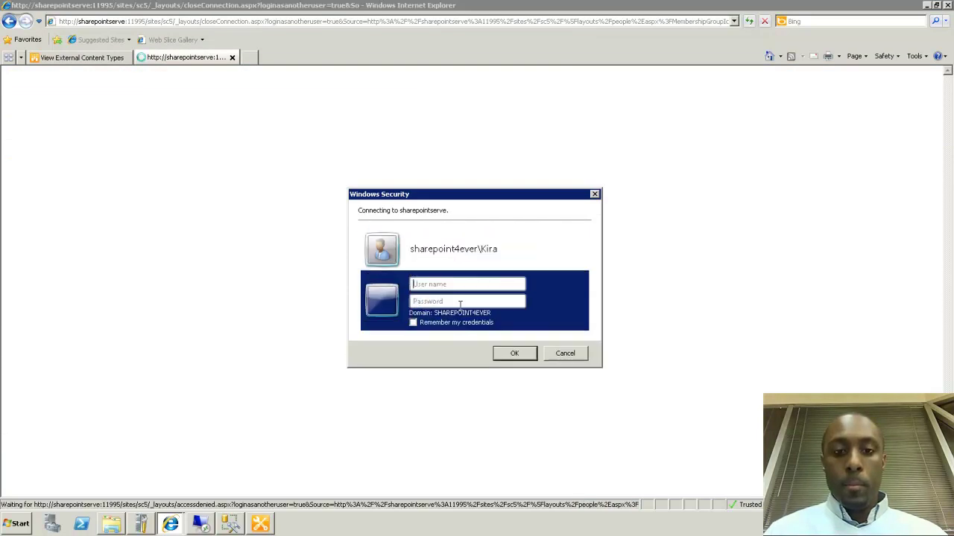
{"action": "type", "text": "Sharepoint4every\\jay"}
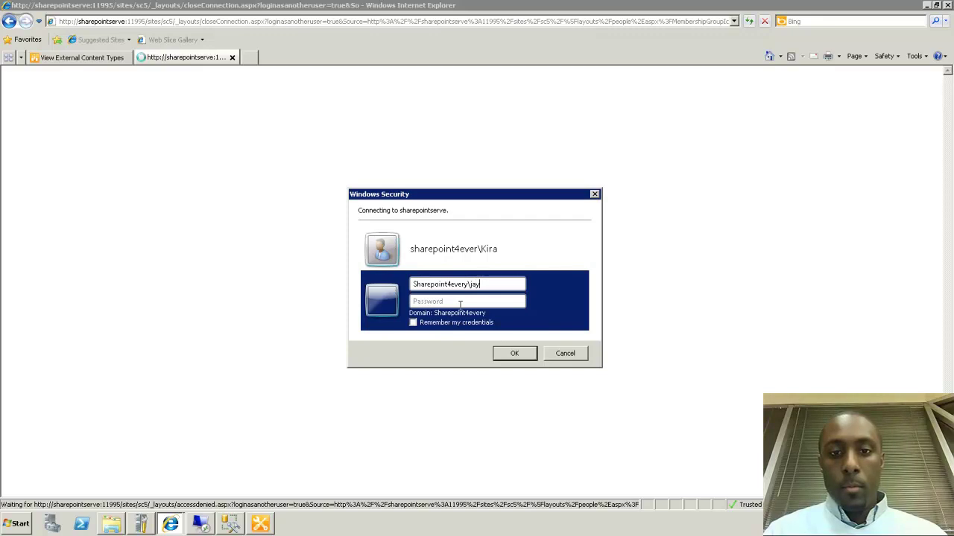
{"action": "key", "text": "BackSpace"}
{"action": "key", "text": "BackSpace"}
{"action": "type", "text": "\\"}
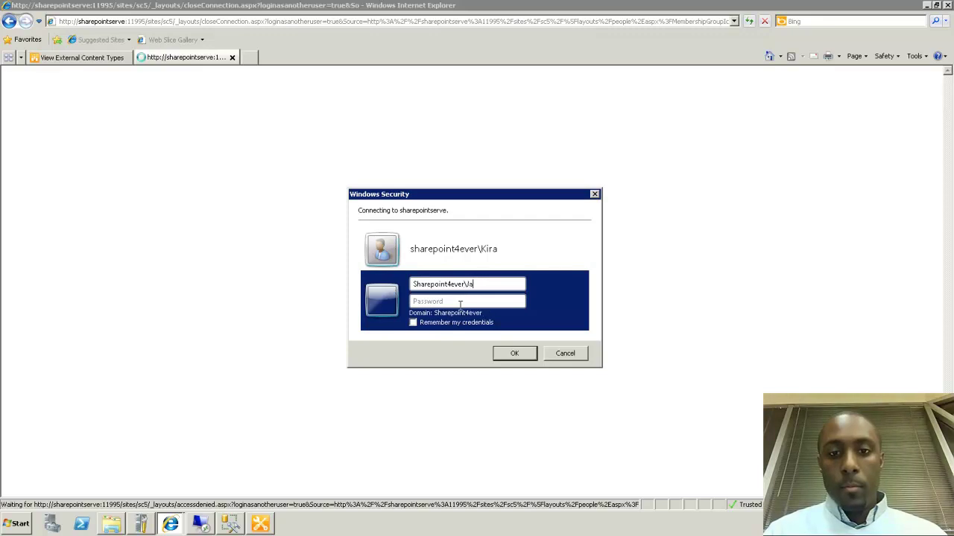
{"action": "type", "text": "p"}
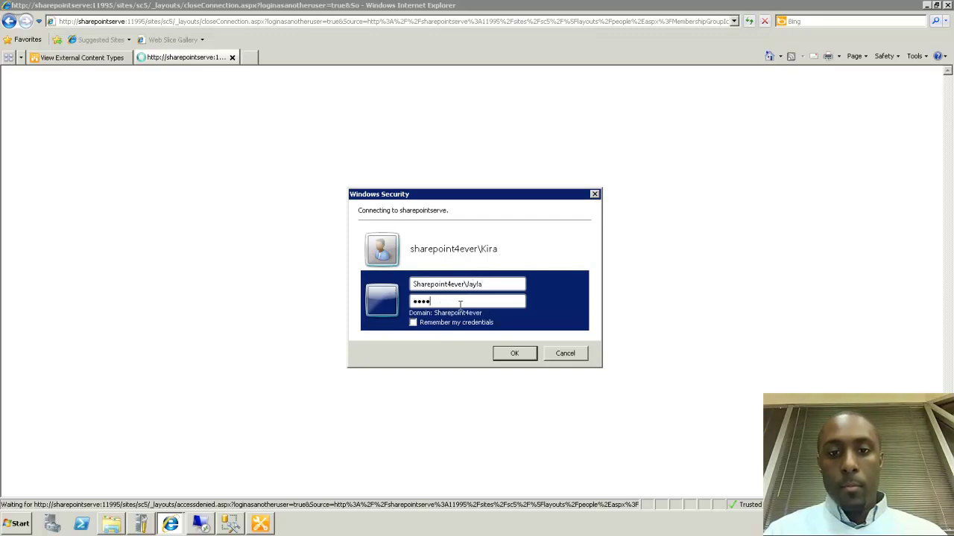
{"action": "key", "text": "Return"}
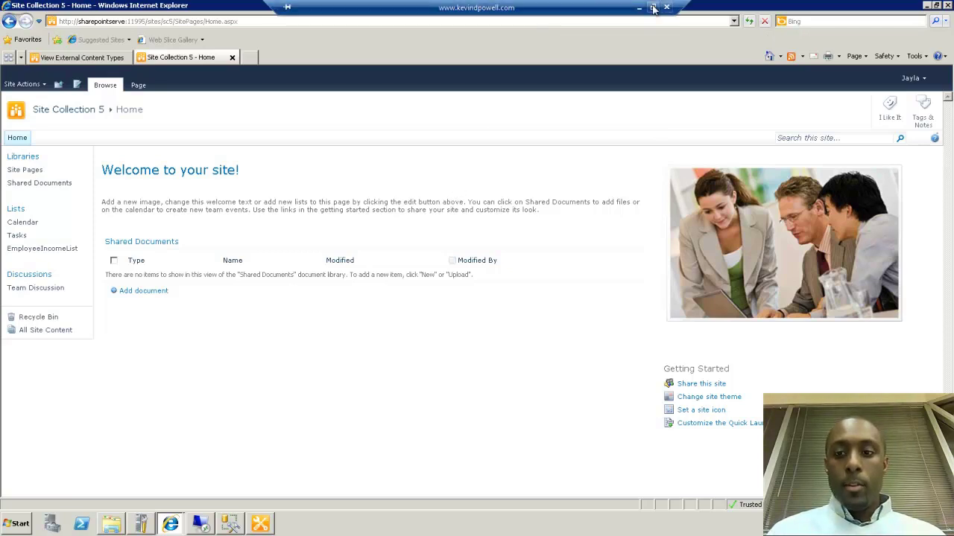
Open EmployeeIncomeList as the new user, get a Business Data Connectivity access denial, then return to the server desktop
{"action": "left_click", "coordinate": [652, 7]}
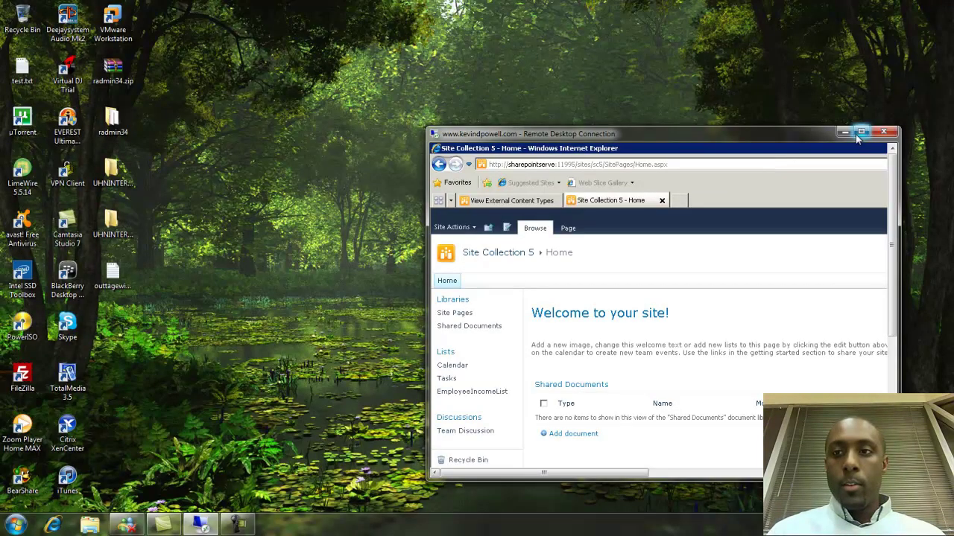
{"action": "left_click", "coordinate": [861, 132]}
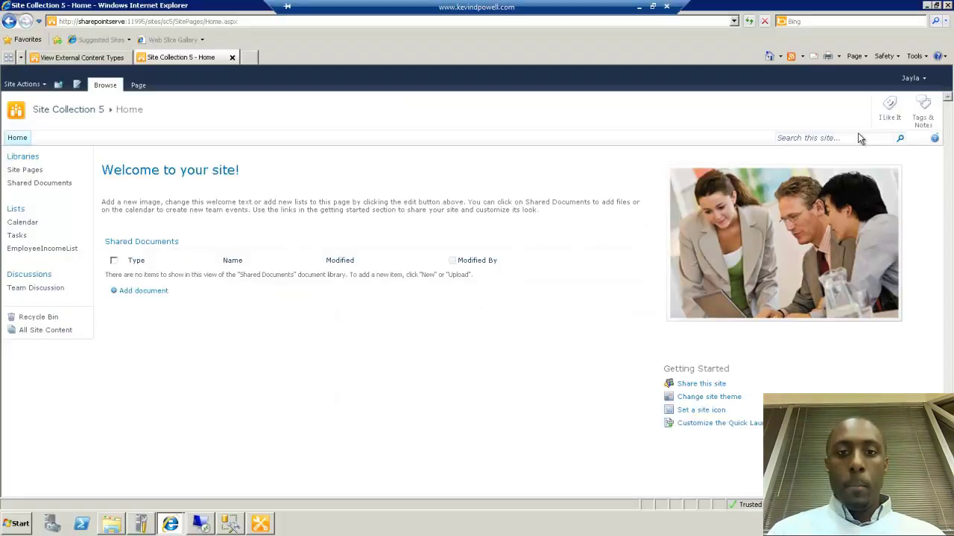
{"action": "left_click", "coordinate": [37, 250]}
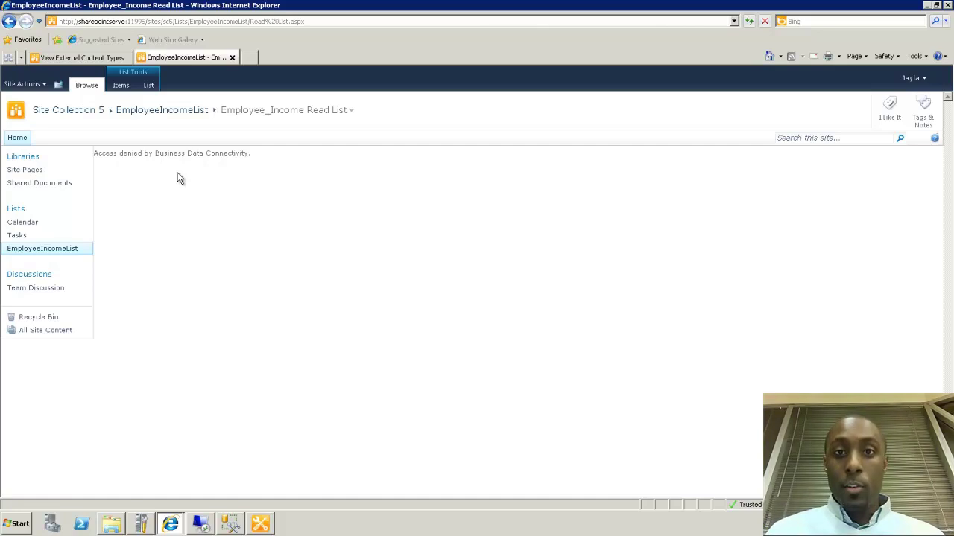
{"action": "left_click", "coordinate": [200, 524]}
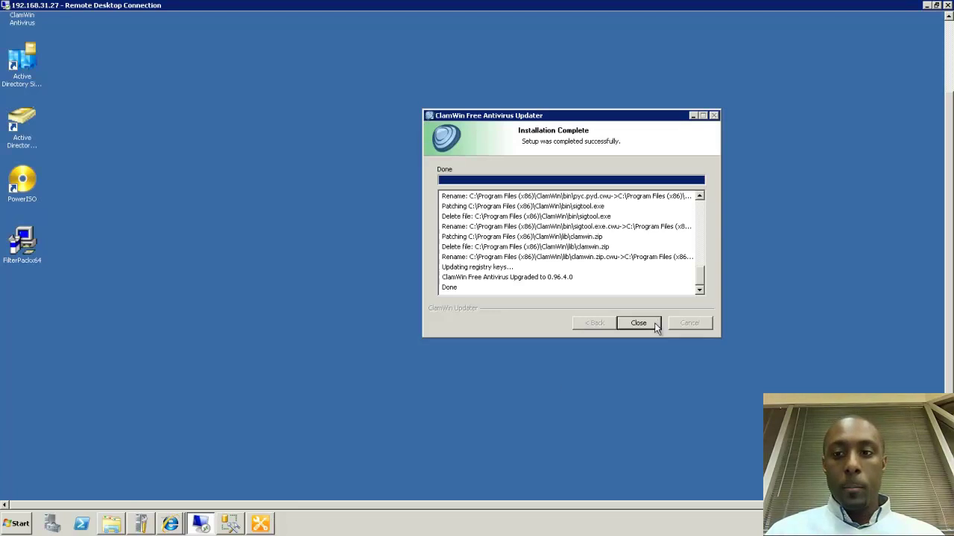
Dismiss the ClamWin notice and add the second user to the ExtDBUser group's members
{"action": "left_click", "coordinate": [650, 322]}
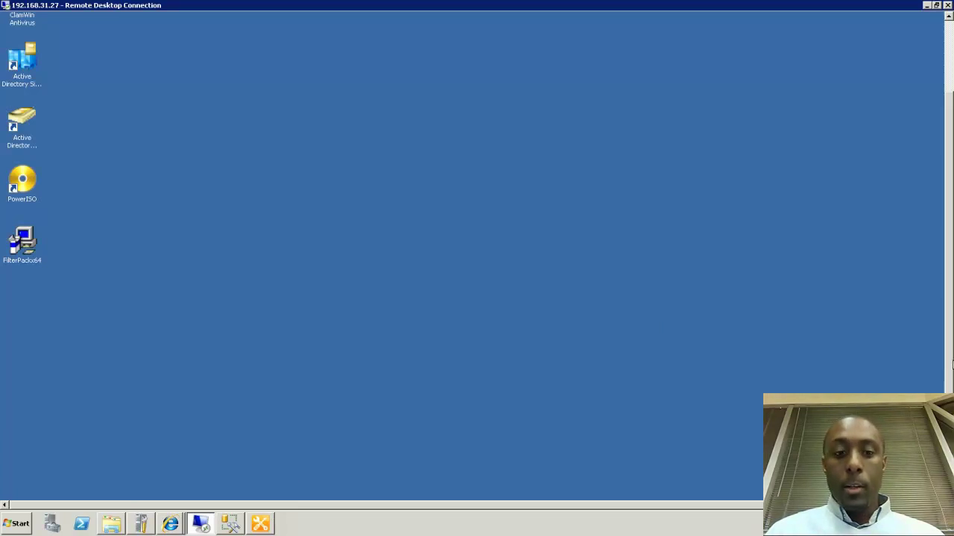
{"action": "left_click", "coordinate": [952, 365]}
{"action": "left_click", "coordinate": [209, 491]}
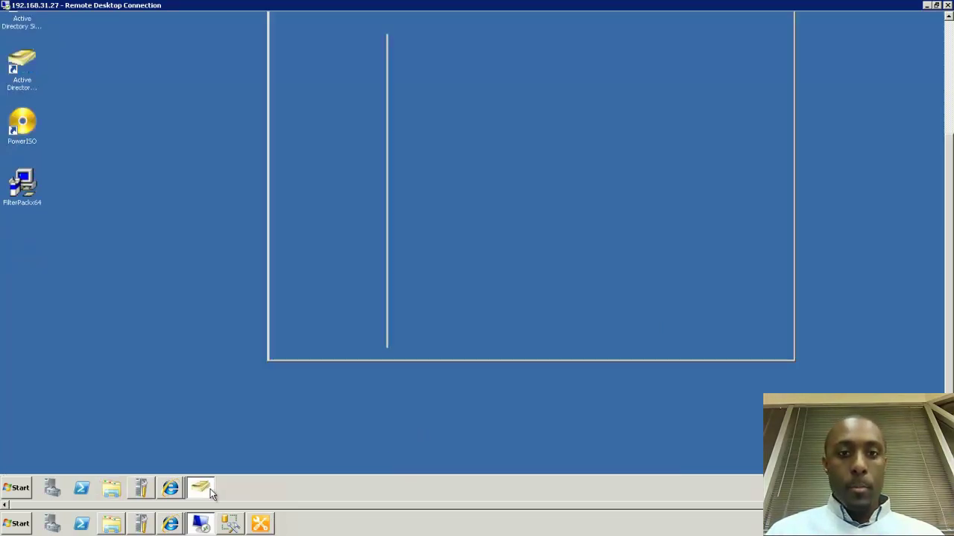
{"action": "double_click", "coordinate": [451, 203]}
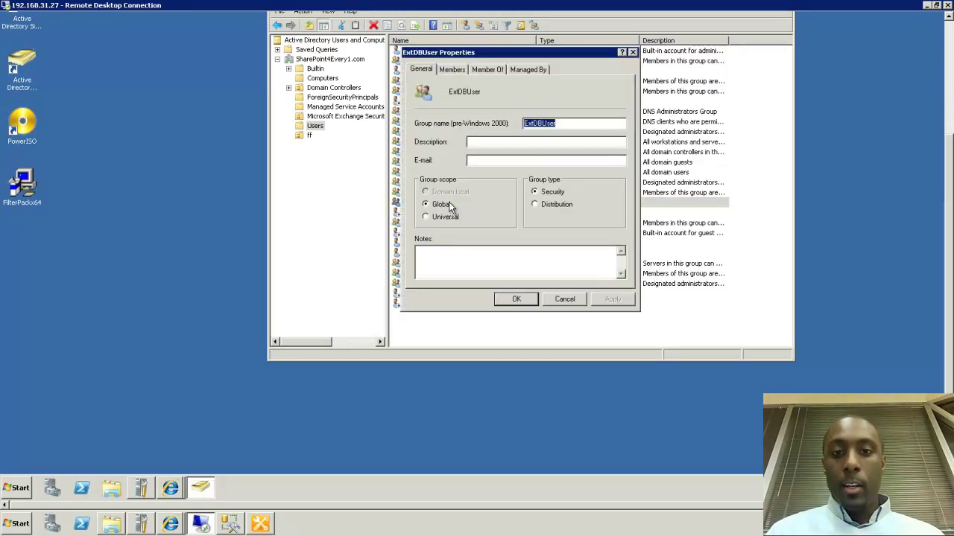
{"action": "left_click", "coordinate": [456, 68]}
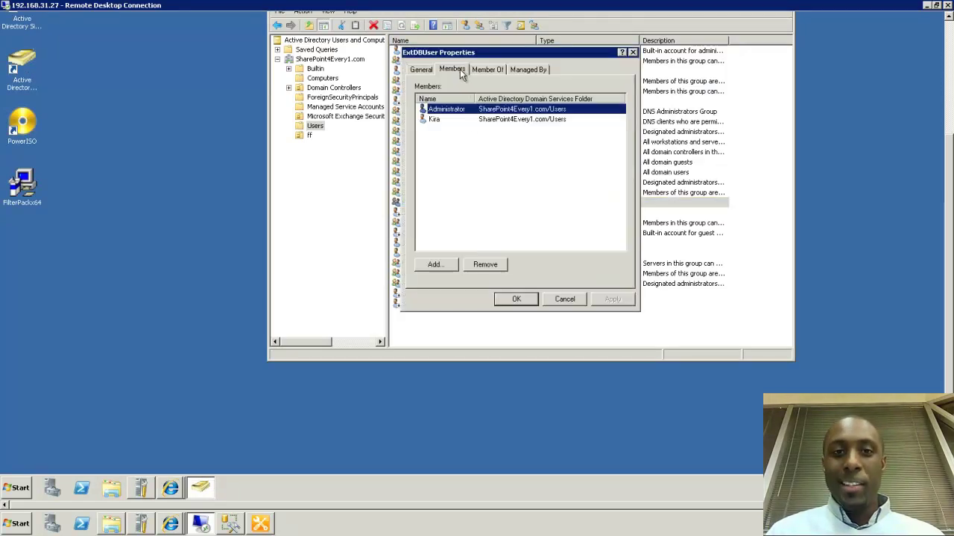
{"action": "left_click", "coordinate": [435, 270]}
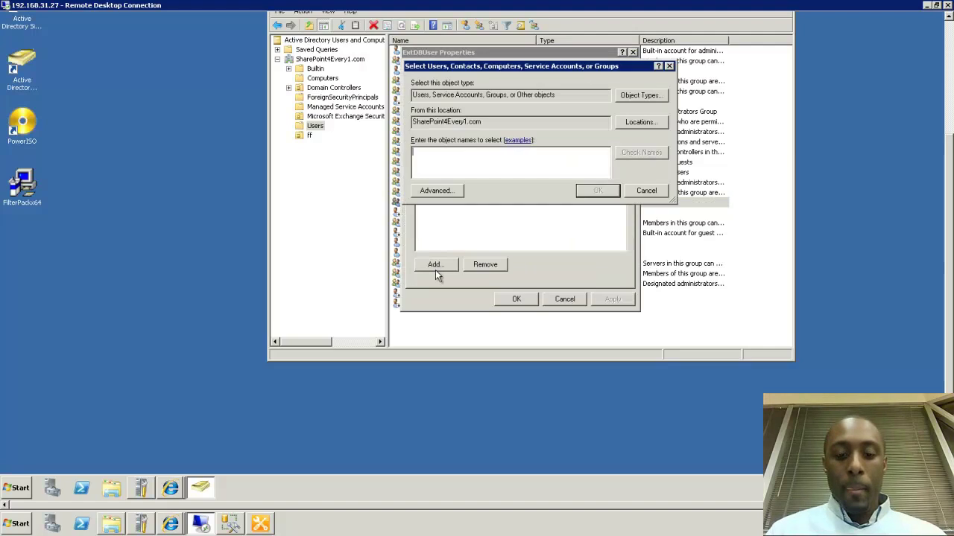
{"action": "type", "text": "jayla"}
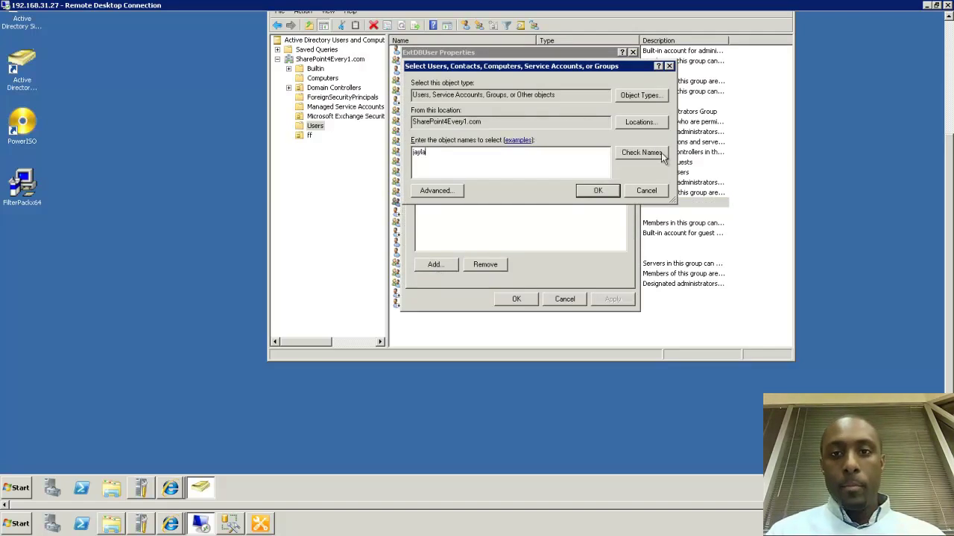
{"action": "left_click", "coordinate": [656, 152]}
{"action": "left_click", "coordinate": [599, 191]}
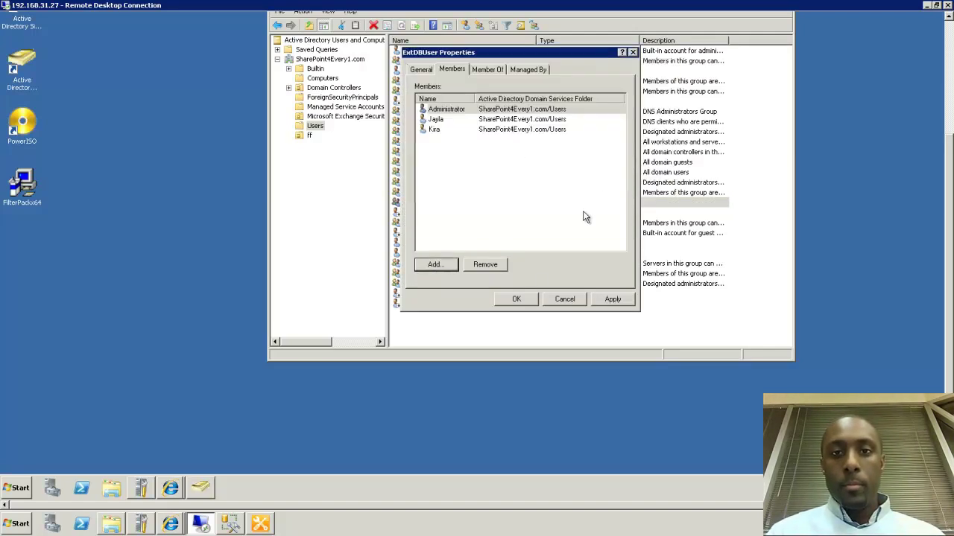
{"action": "left_click", "coordinate": [531, 300]}
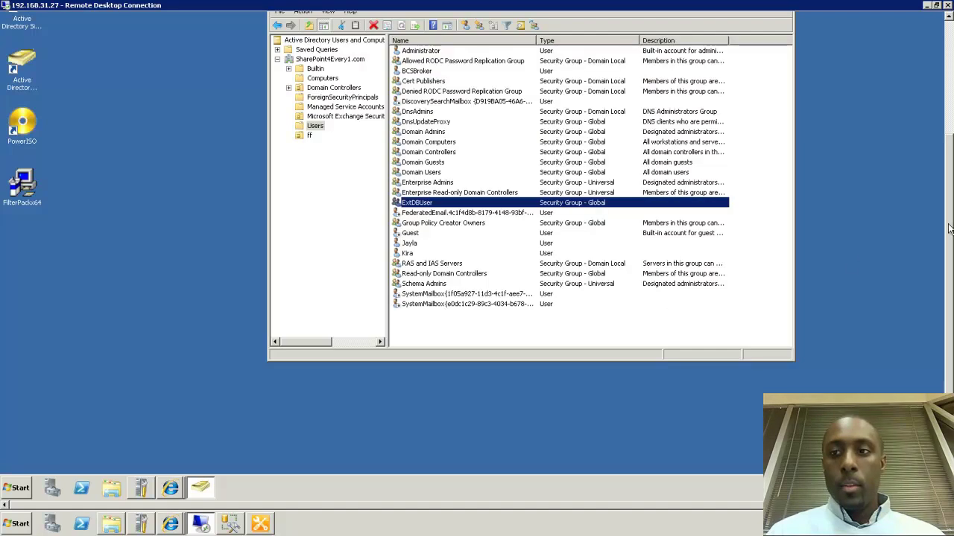
Back in the browser, refresh EmployeeIncomeList so it shows all three employee rows
{"action": "left_click_drag", "start_coordinate": [948, 200], "coordinate": [941, 76]}
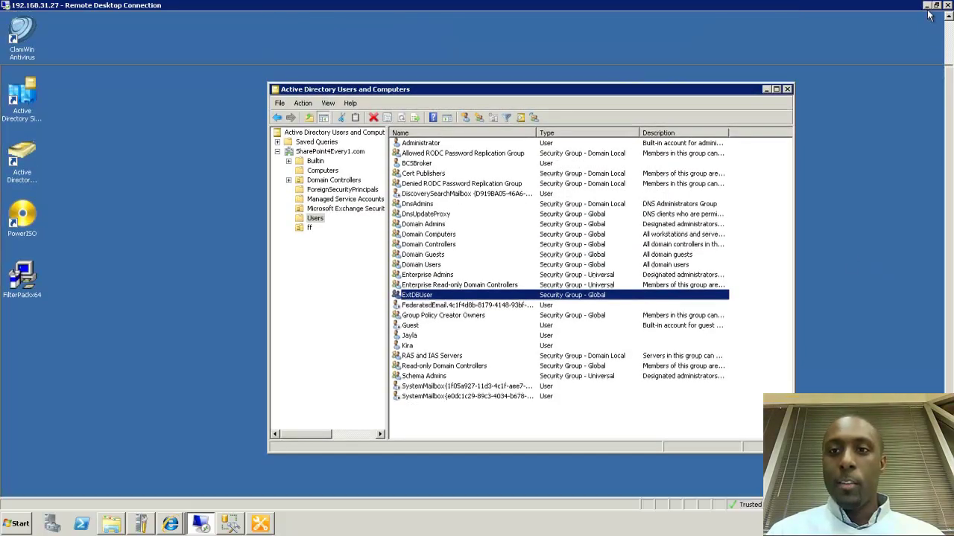
{"action": "left_click", "coordinate": [927, 6]}
{"action": "left_click", "coordinate": [749, 21]}
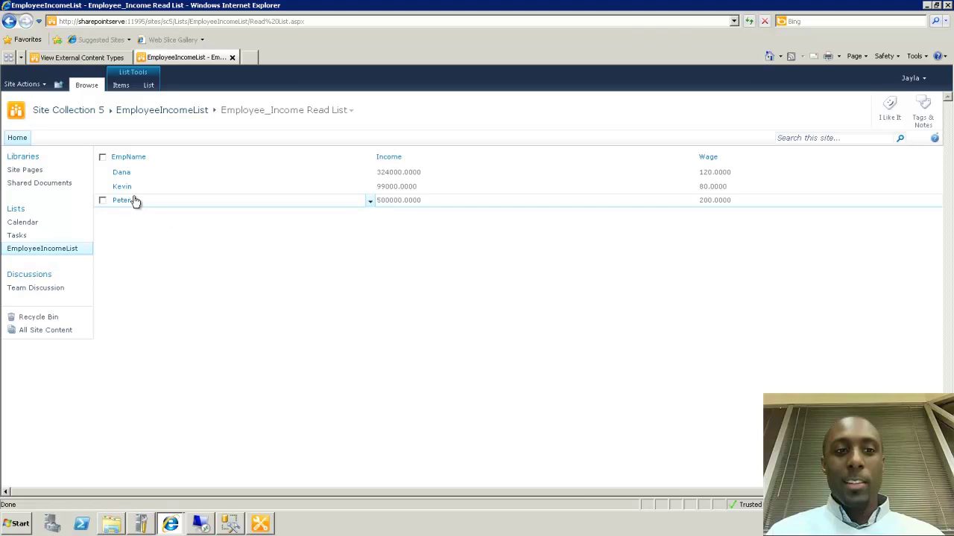
Create a new EmployeeIncomeList item with the employee's name, Income 400000 and Wage 190, and save it
{"action": "left_click", "coordinate": [124, 88]}
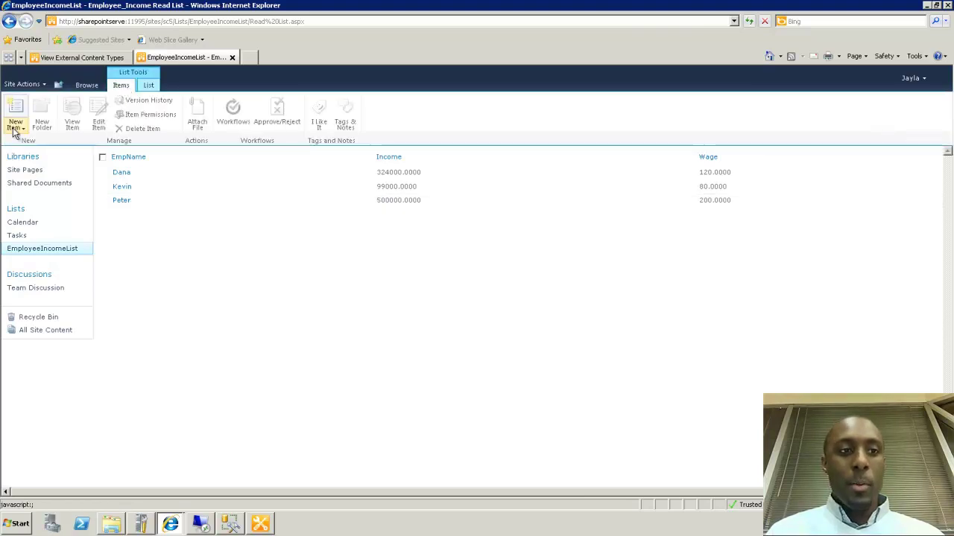
{"action": "left_click", "coordinate": [13, 128]}
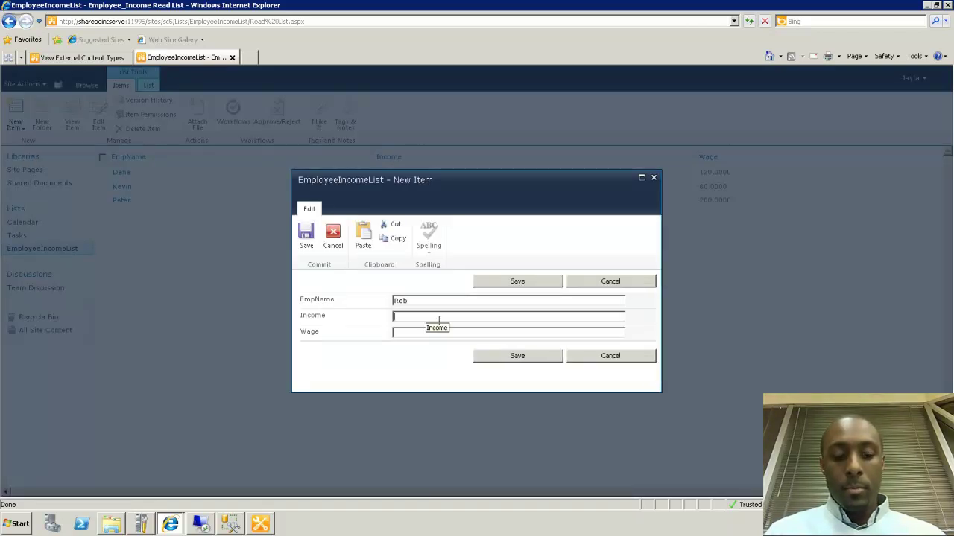
{"action": "type", "text": "000"}
{"action": "key", "text": "Tab"}
{"action": "type", "text": "3"}
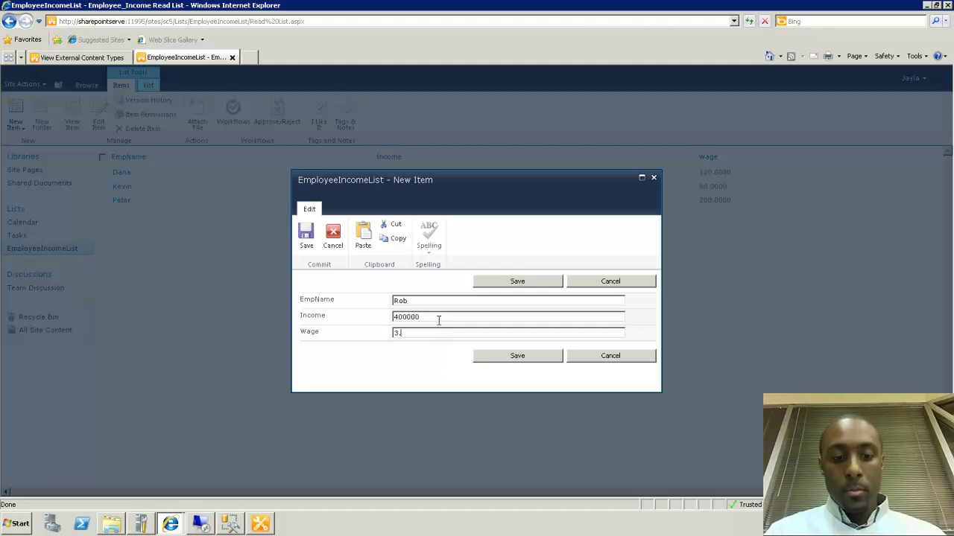
{"action": "type", "text": "190."}
{"action": "left_click", "coordinate": [485, 359]}
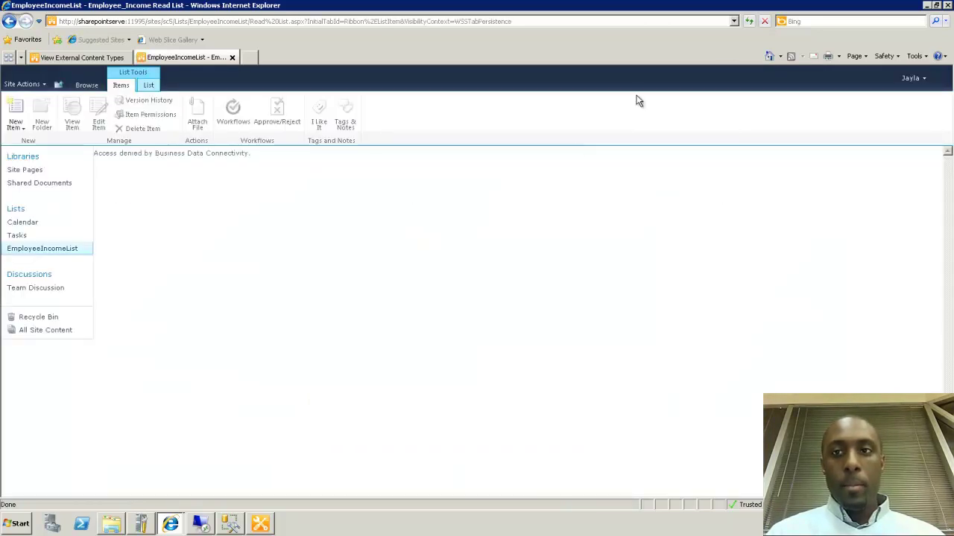
Reload the list page twice, confirming the resend, until the fourth employee row (400000, 190) appears
{"action": "left_click", "coordinate": [747, 22]}
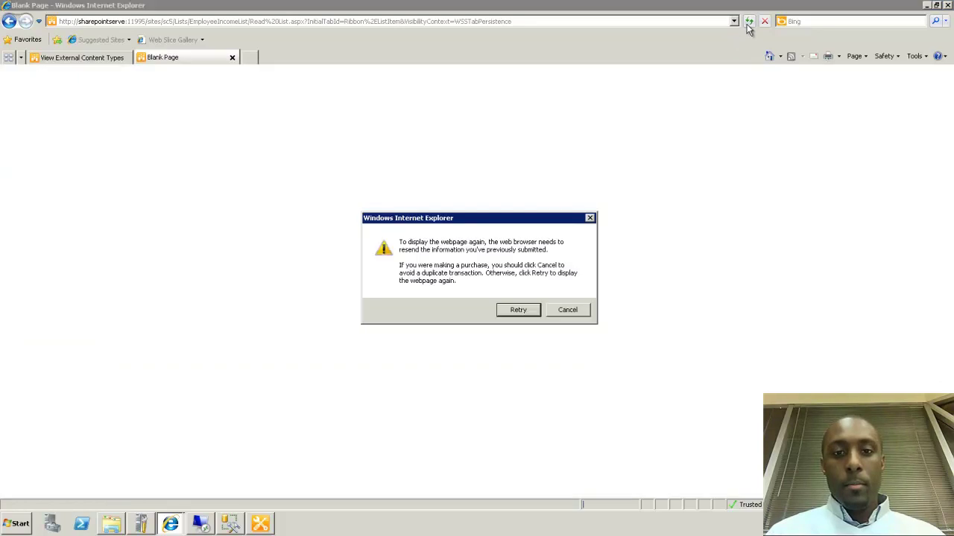
{"action": "left_click", "coordinate": [517, 310]}
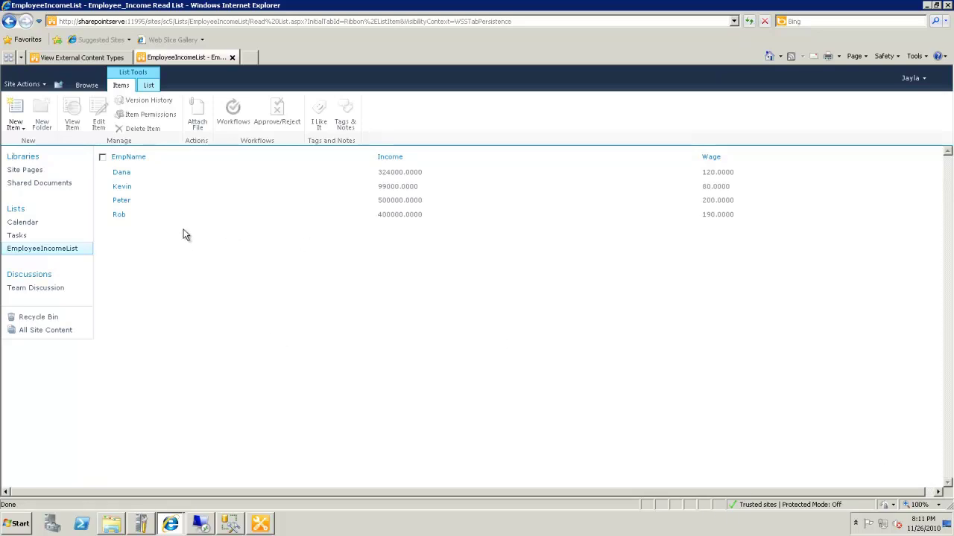
{"action": "left_click", "coordinate": [749, 21]}
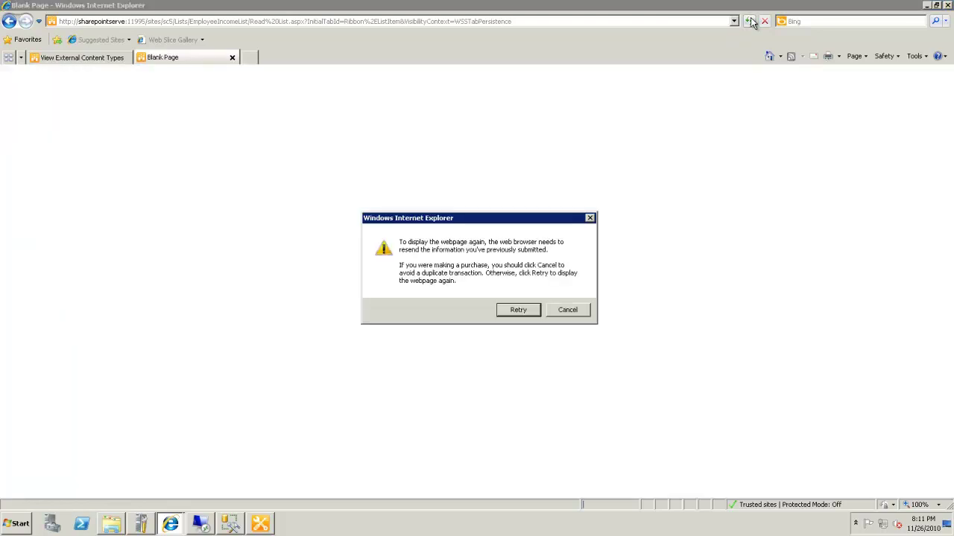
{"action": "left_click", "coordinate": [519, 312]}
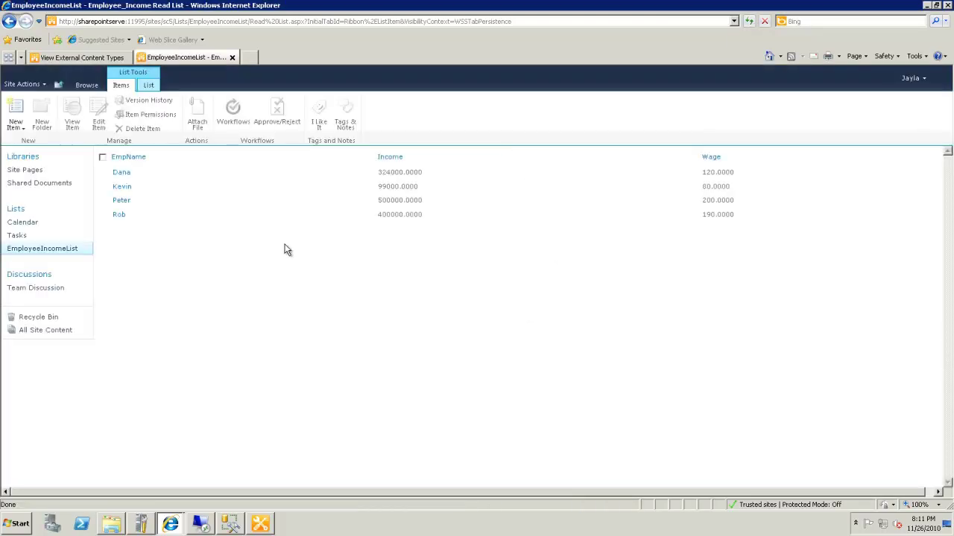